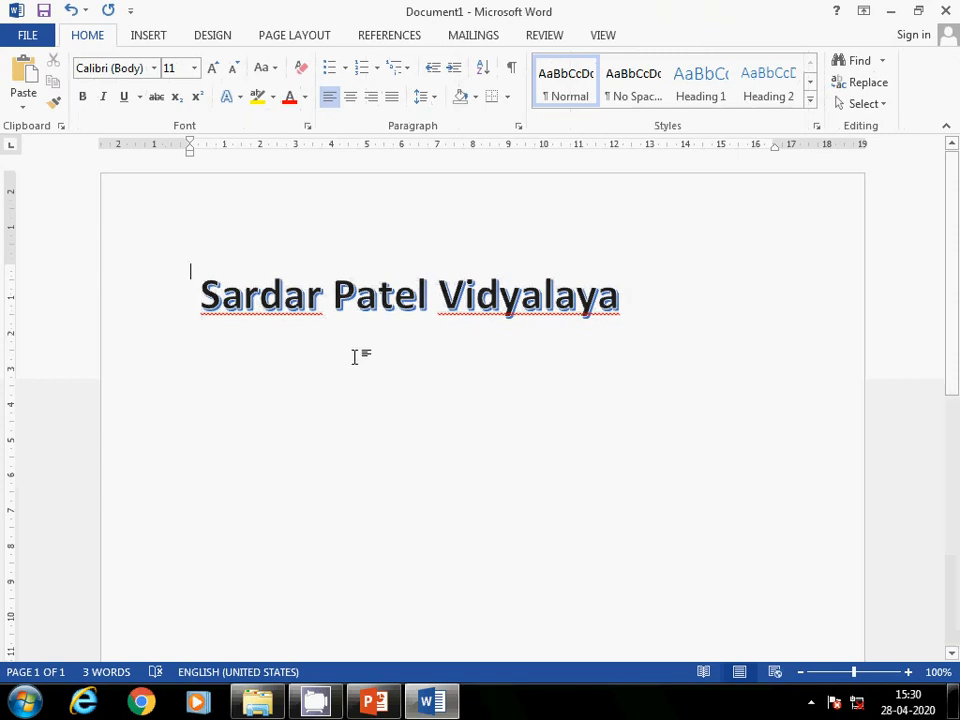
Step: Fill the "Sardar Patel Vidyalaya" WordArt text with a dark green theme color
left_click_drag(207, 303, 590, 300)
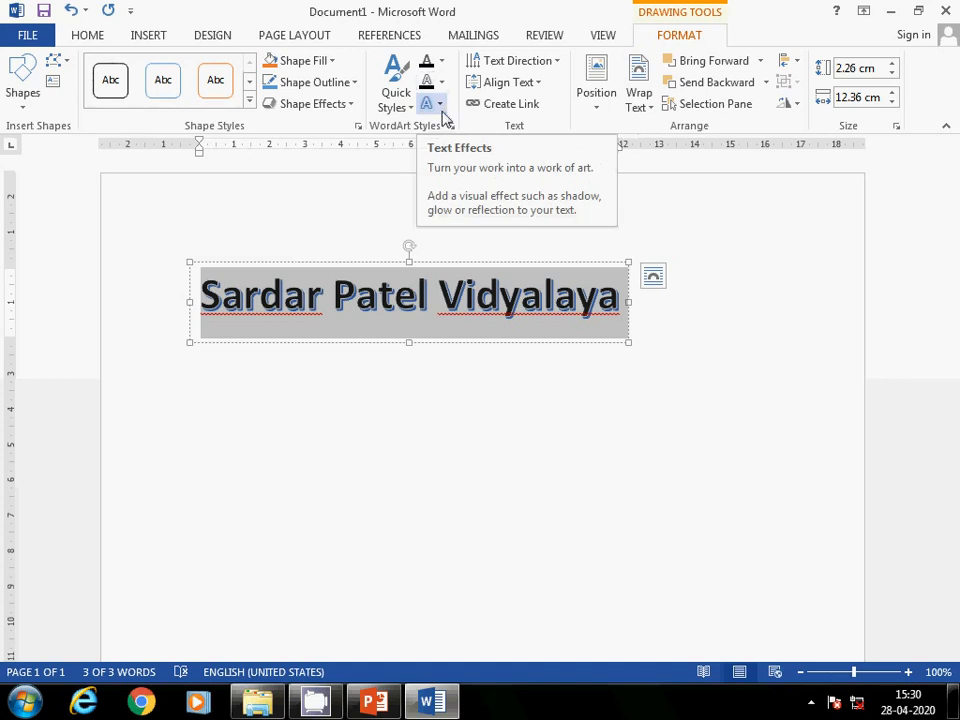
left_click(411, 108)
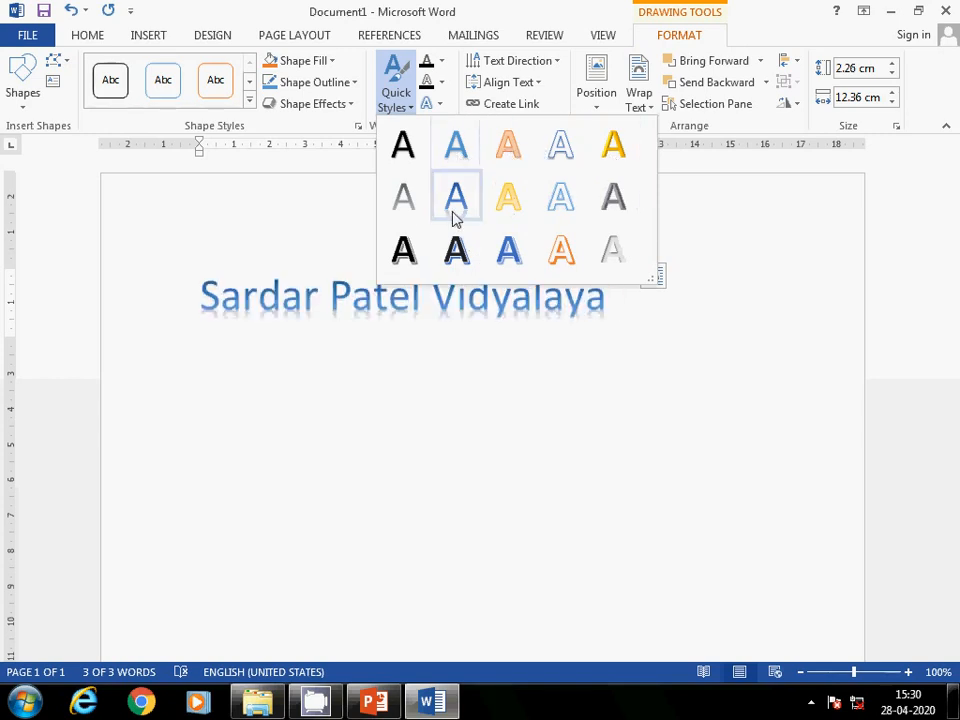
left_click(445, 63)
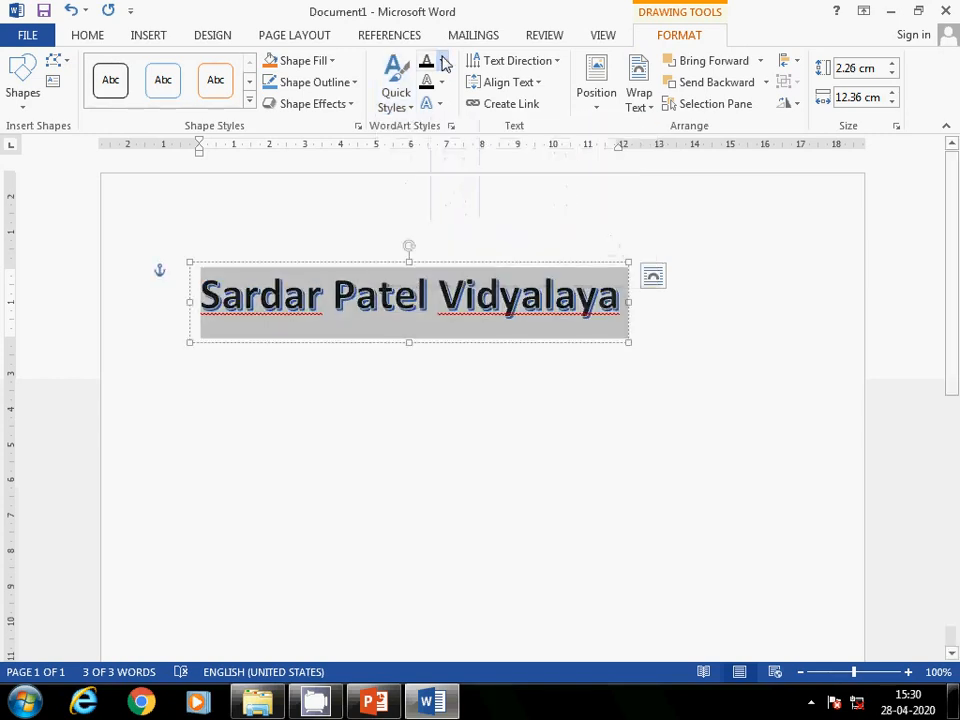
left_click(441, 62)
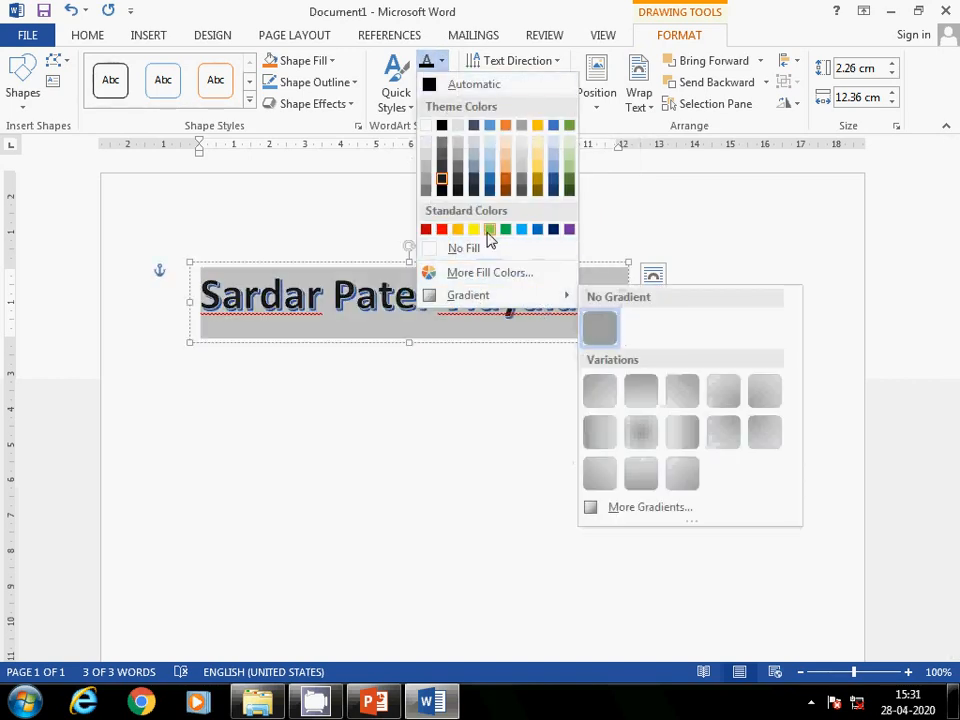
left_click(571, 188)
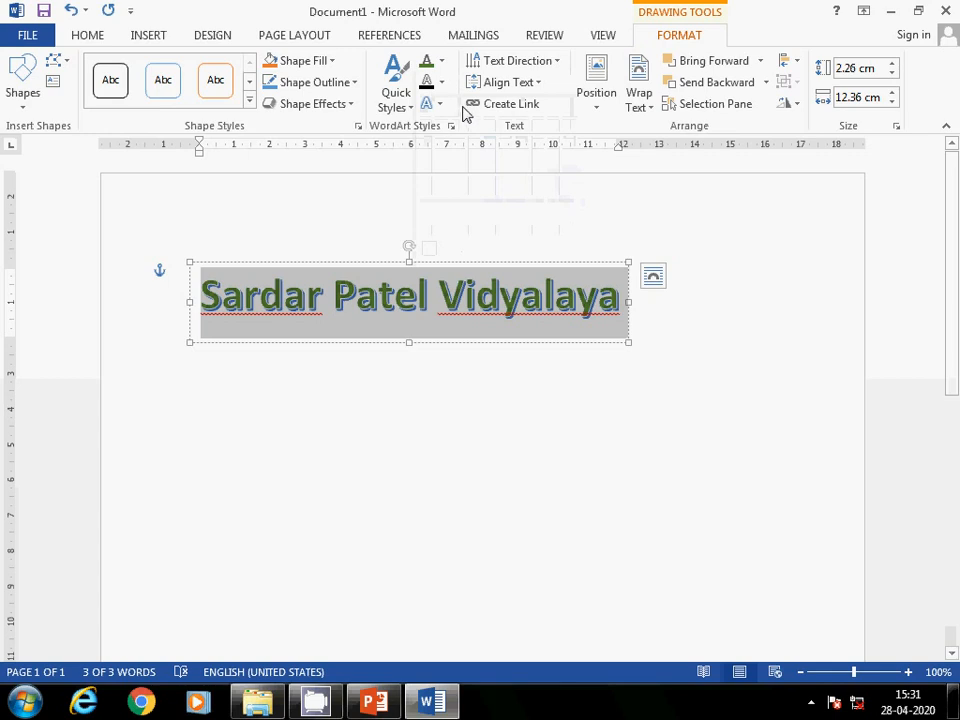
Step: Open the detailed gradient settings for the WordArt text and switch its fill to a gradient fill
left_click(443, 63)
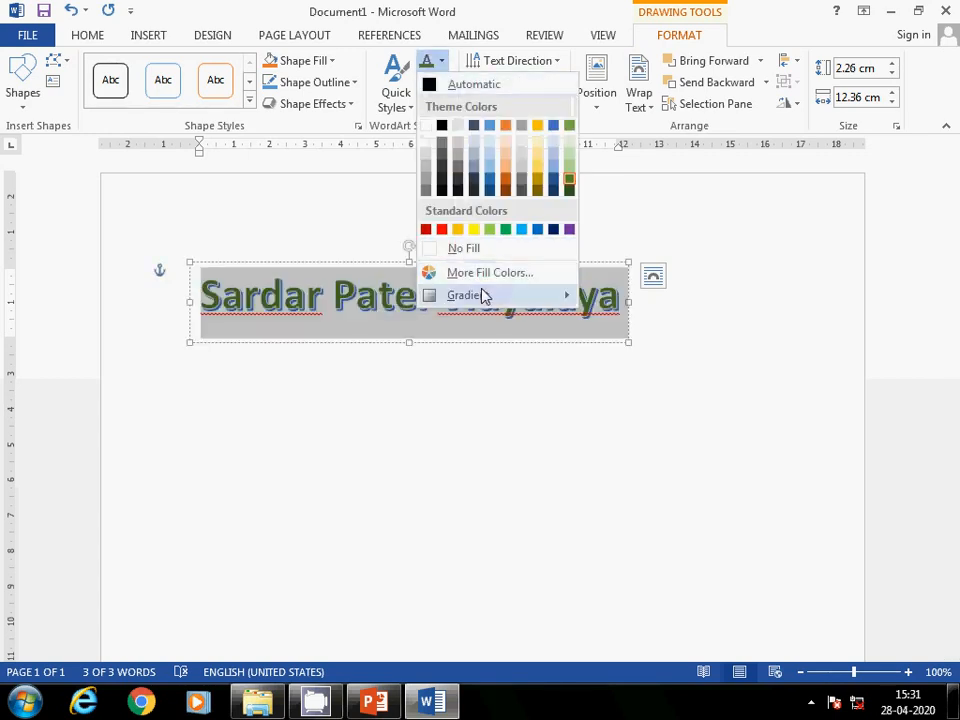
mouse_move(486, 296)
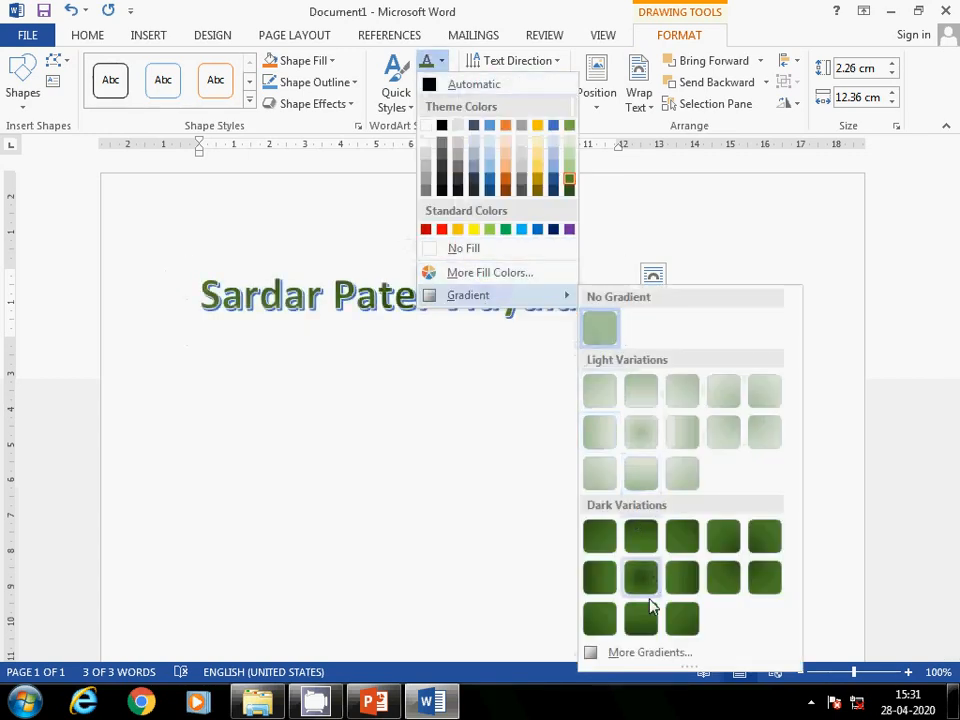
left_click(645, 653)
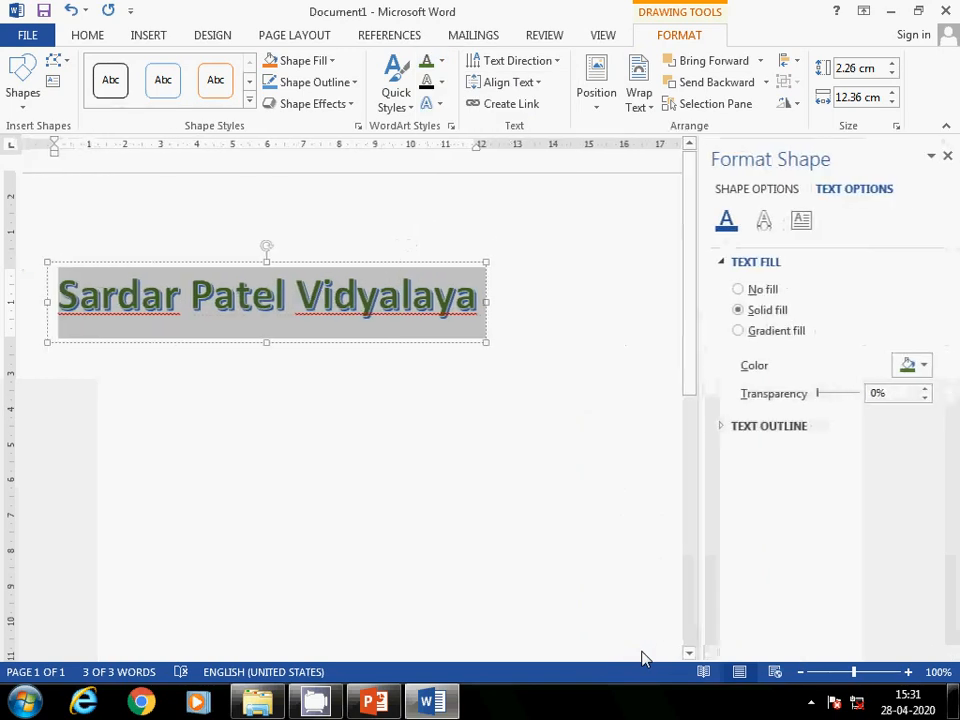
left_click(767, 332)
scroll(805, 403, "down", 1)
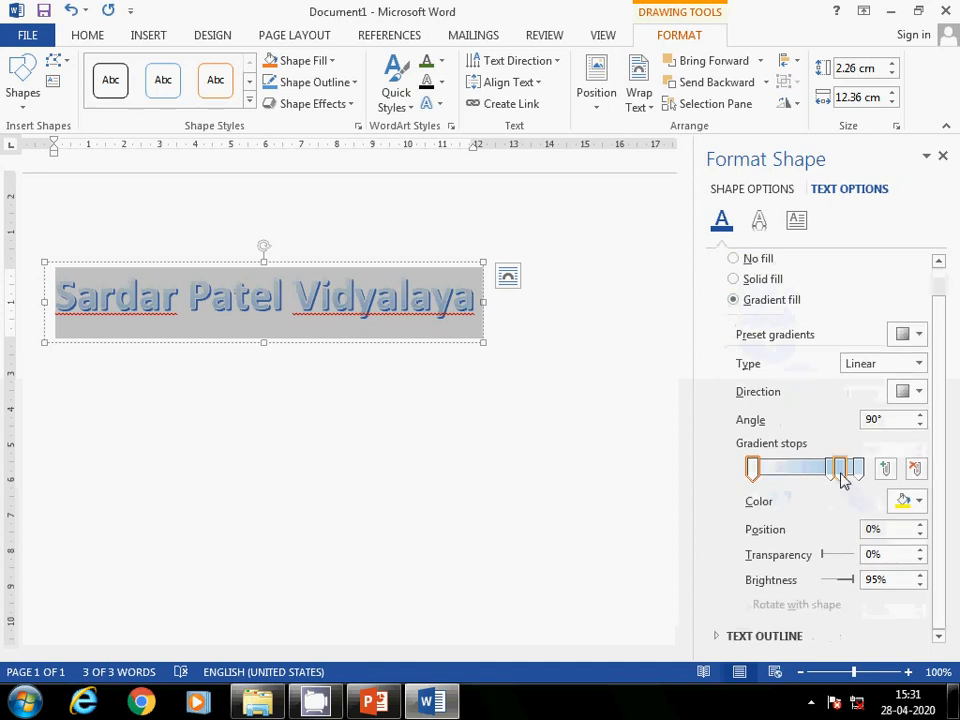
Step: Color the text gradient's second stop red at 53% and move the stop after it to 62%
left_click_drag(837, 468, 810, 472)
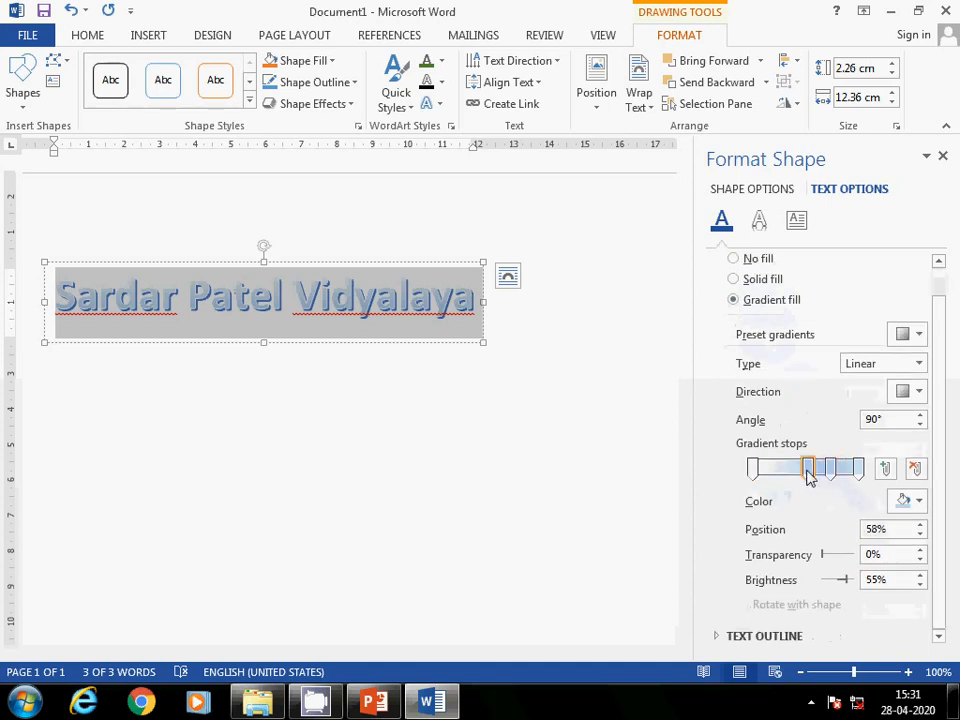
left_click(920, 503)
left_click(804, 648)
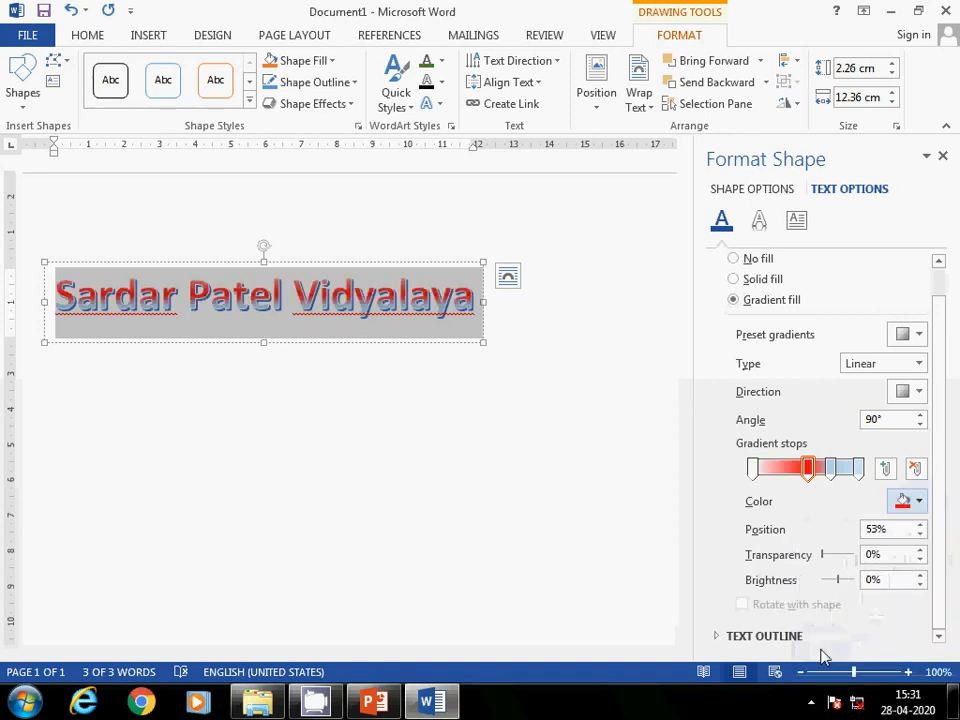
mouse_move(831, 470)
left_mouse_down()
mouse_move(789, 474)
mouse_move(818, 476)
left_mouse_up()
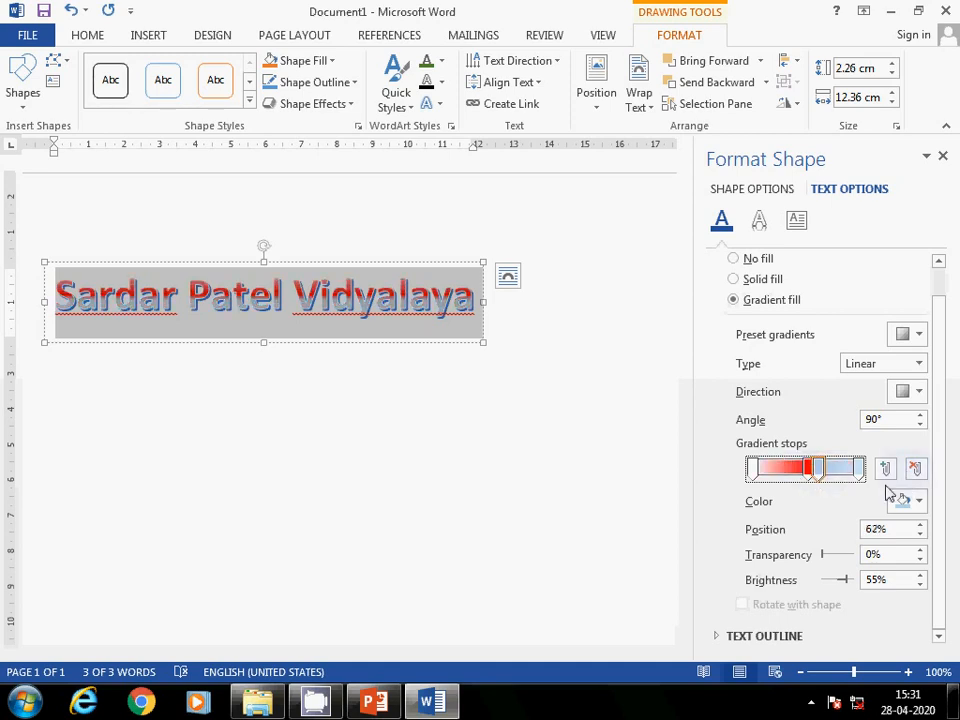
Step: Change the text gradient's type to Radial and move its red stop to 36%
left_click(919, 368)
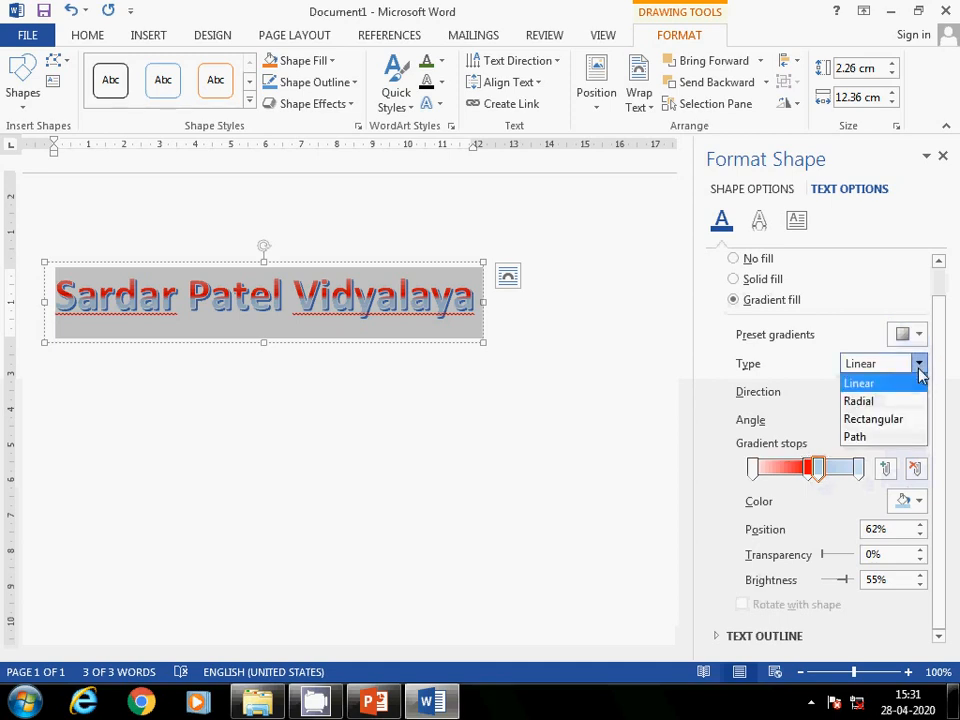
left_click(880, 410)
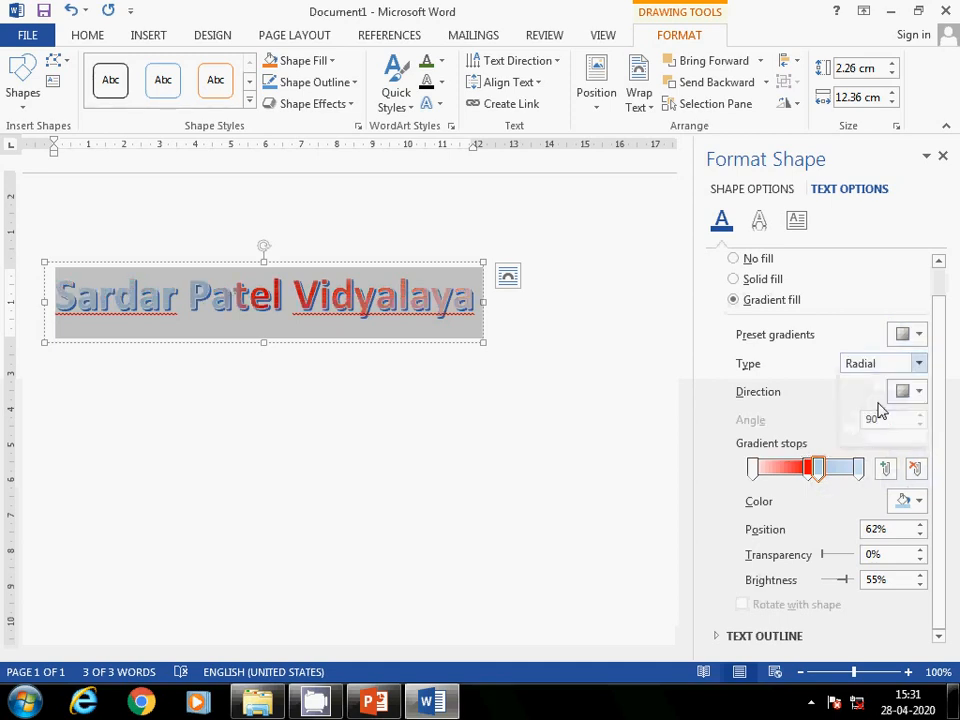
left_click_drag(808, 469, 789, 474)
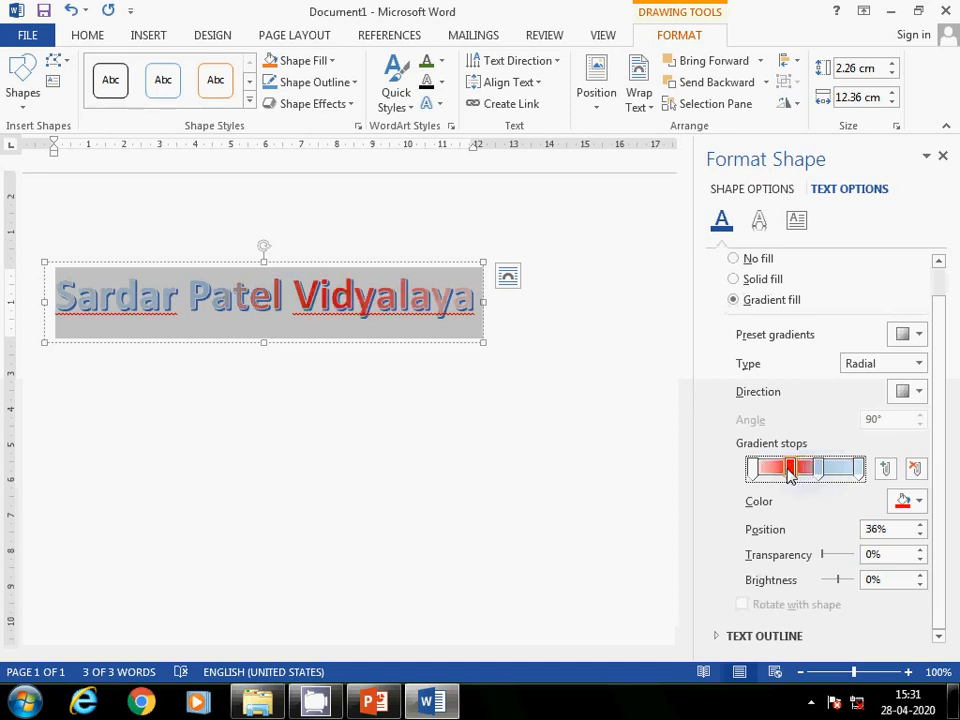
Step: Try a corner direction for the radial text gradient, then make it radiate from the center
left_click(914, 393)
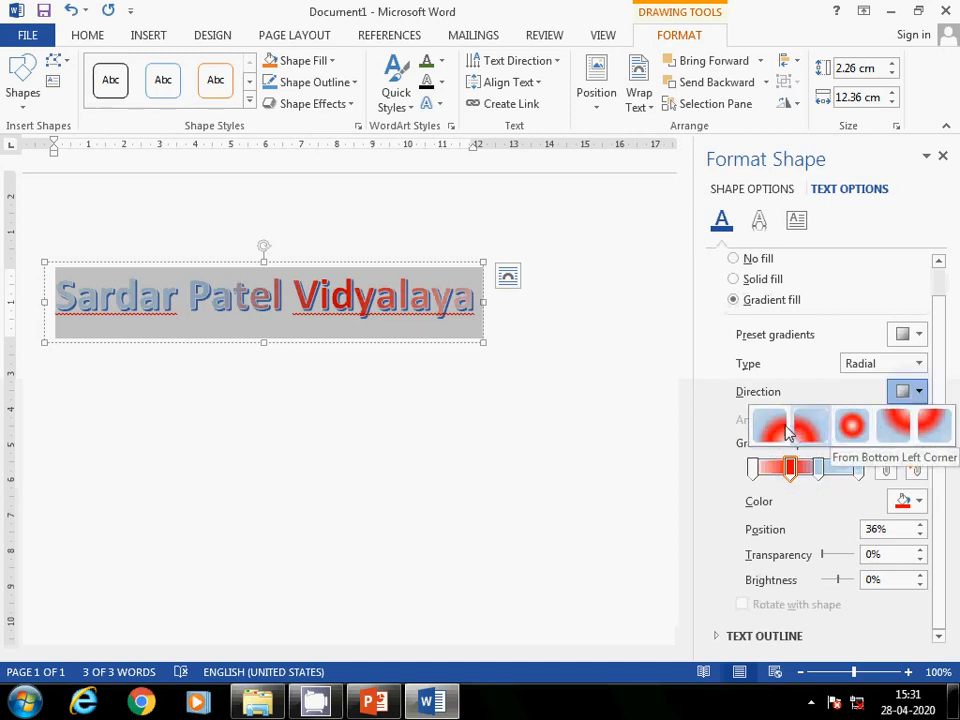
left_click(925, 432)
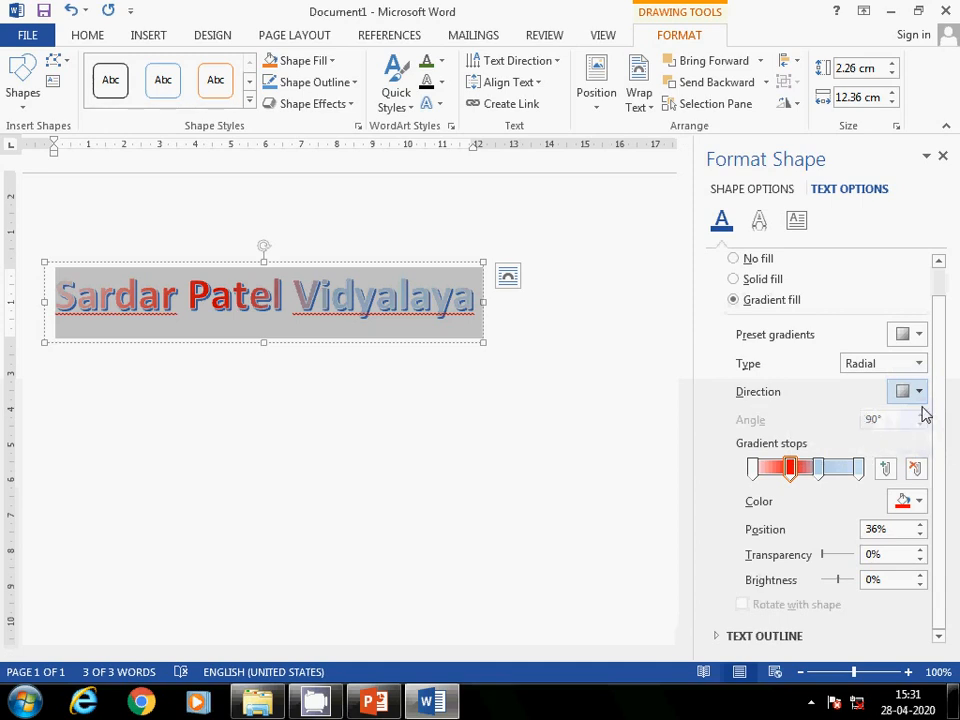
left_click(914, 392)
left_click(845, 437)
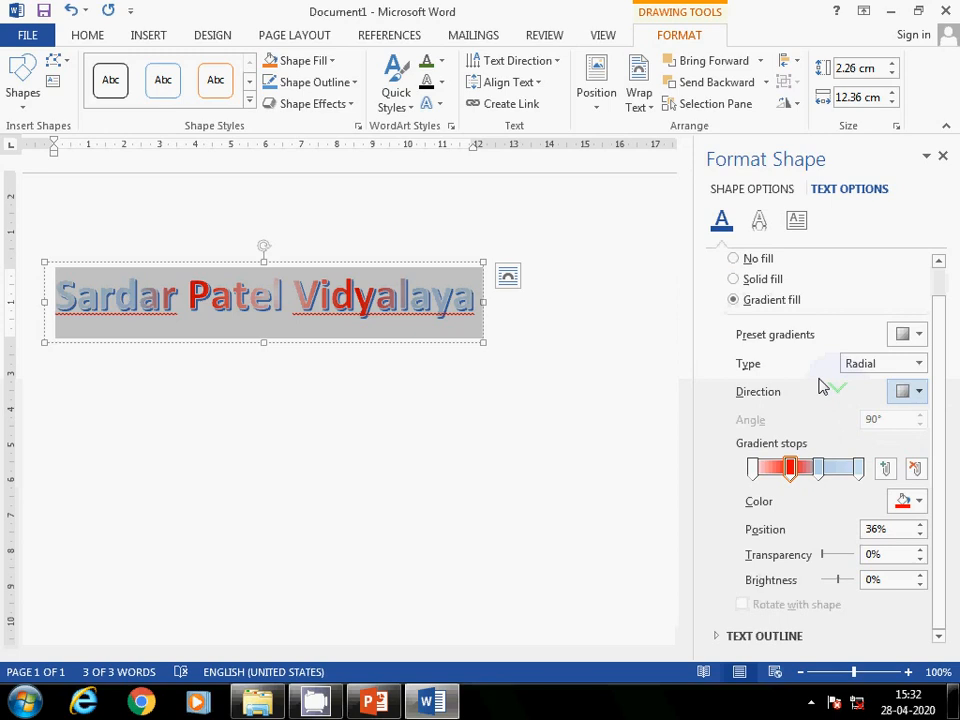
Step: Switch the WordArt text back to a solid fill, keeping its dark green color
left_click(755, 280)
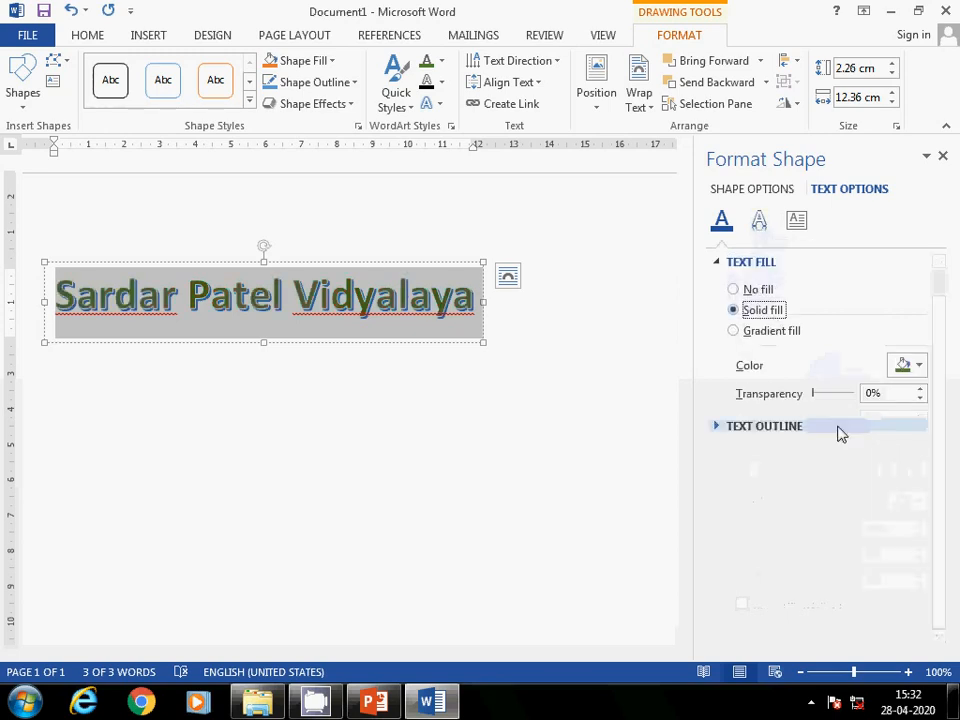
left_click(920, 367)
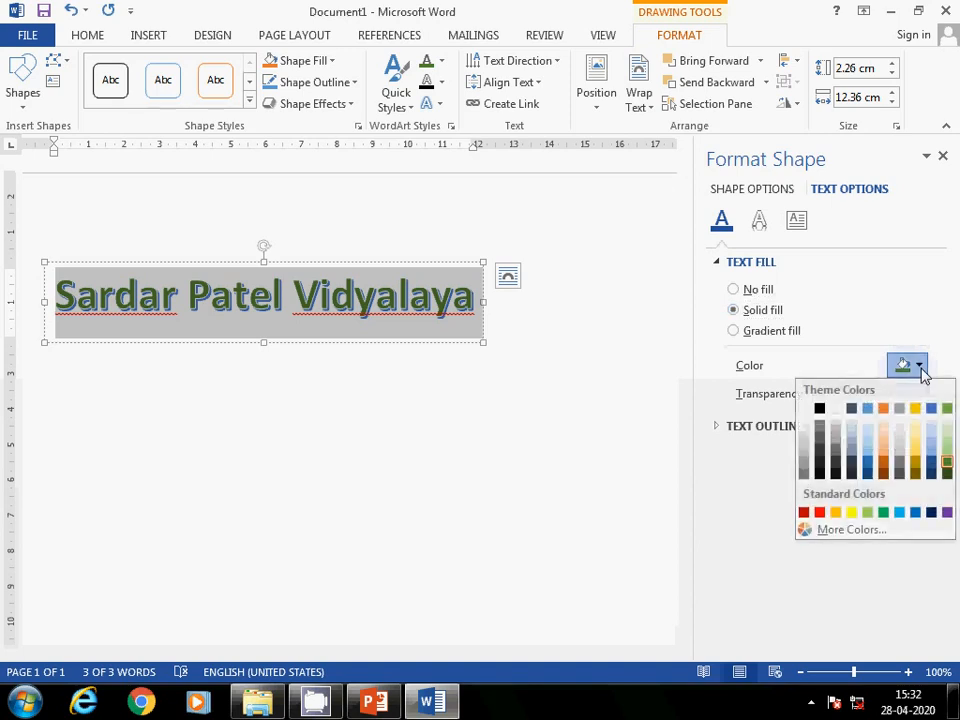
left_click(765, 456)
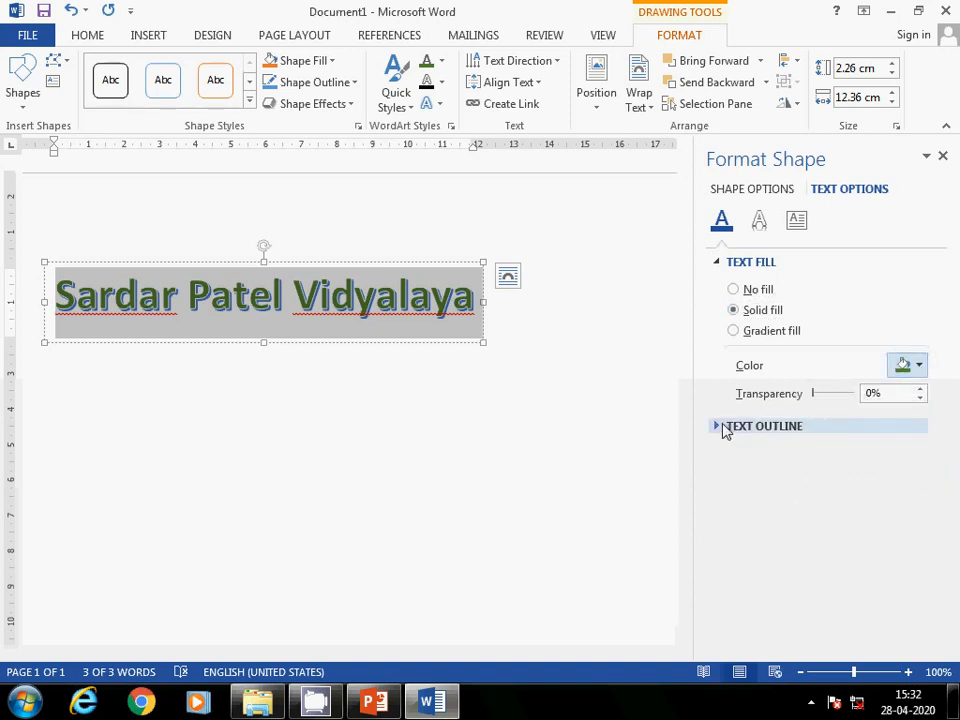
Step: Expand the text outline settings and color the WordArt text's solid outline purple
left_click(726, 430)
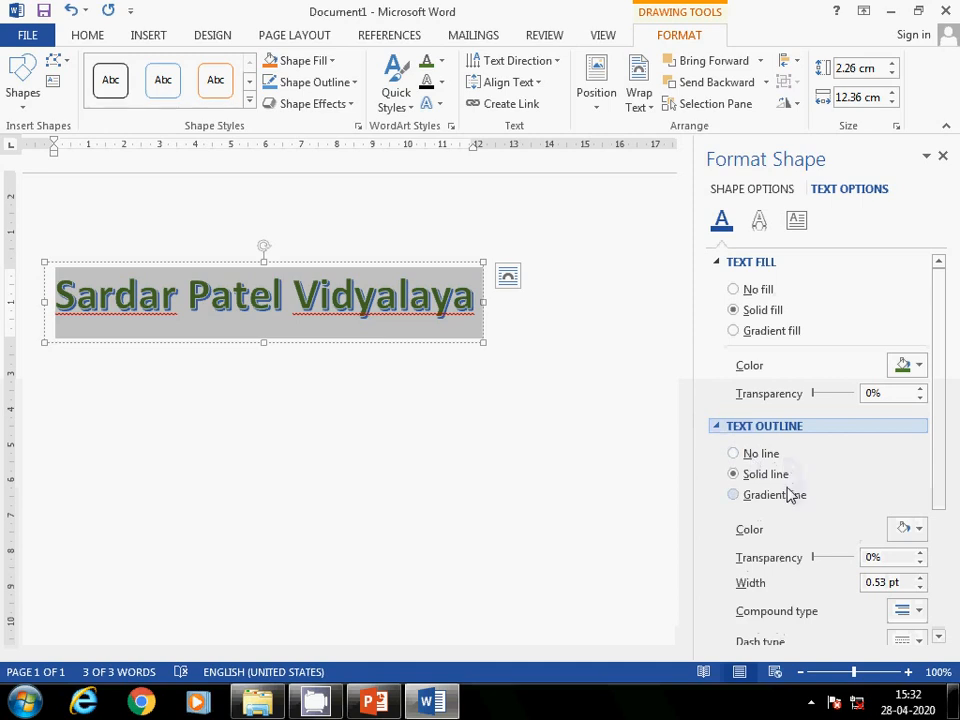
scroll(911, 461, "down", 3)
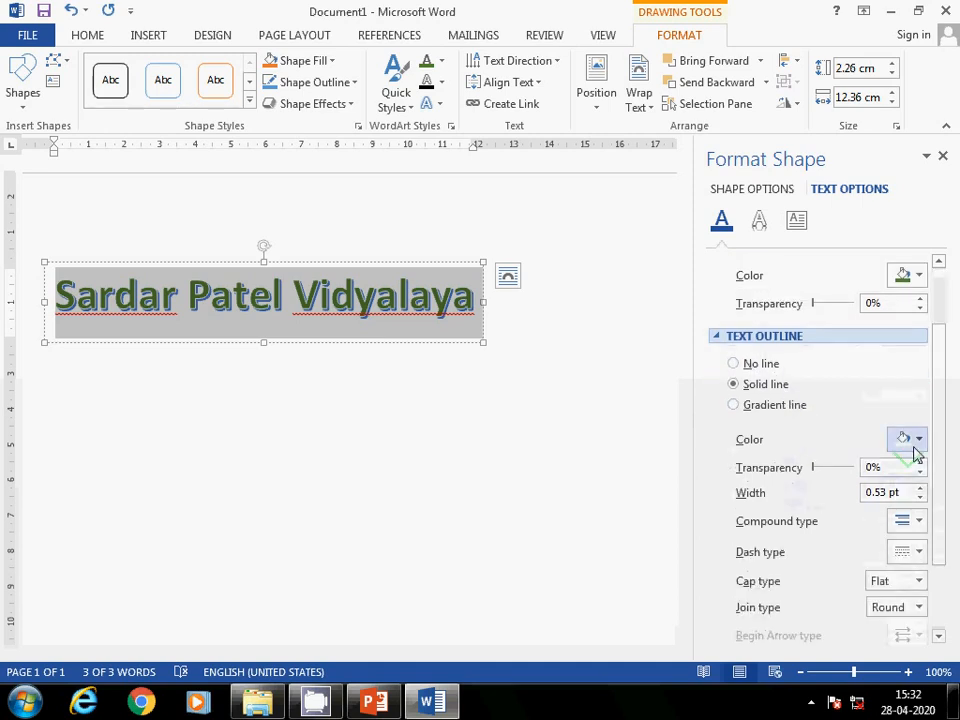
left_click(918, 440)
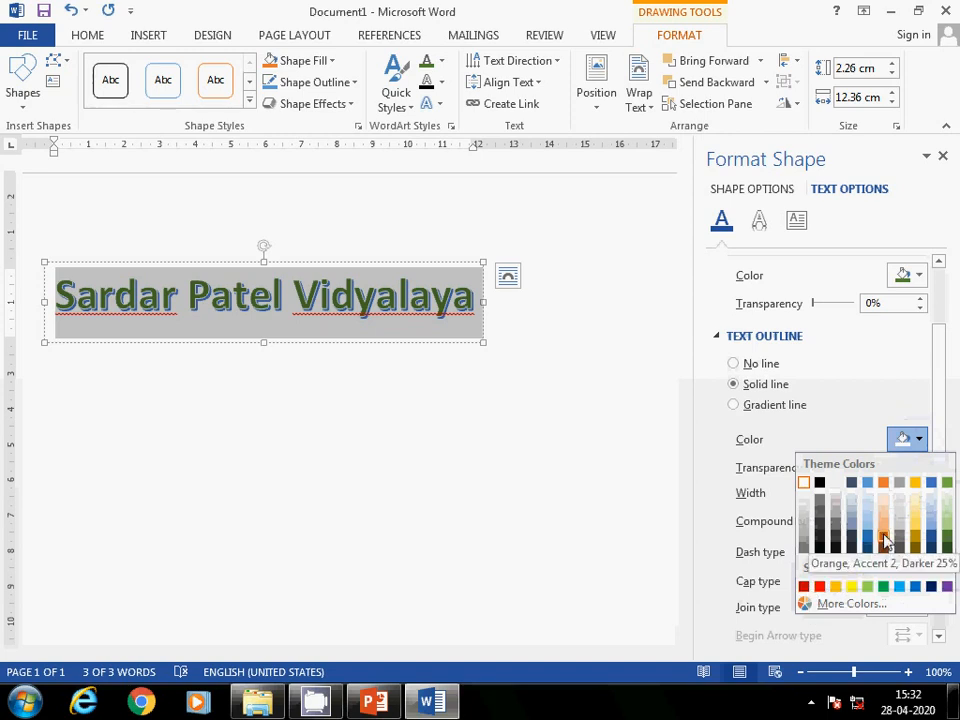
left_click(946, 588)
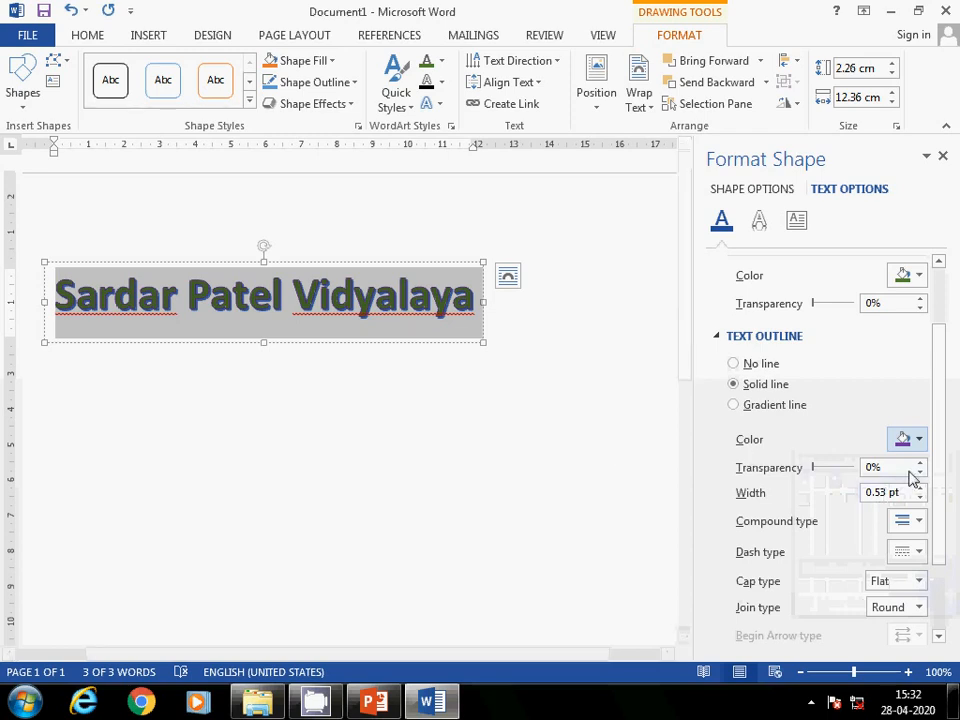
Step: Set the text outline's transparency to 13% and choose a compound line type for it
mouse_move(814, 466)
left_mouse_down()
mouse_move(855, 467)
mouse_move(820, 476)
left_mouse_up()
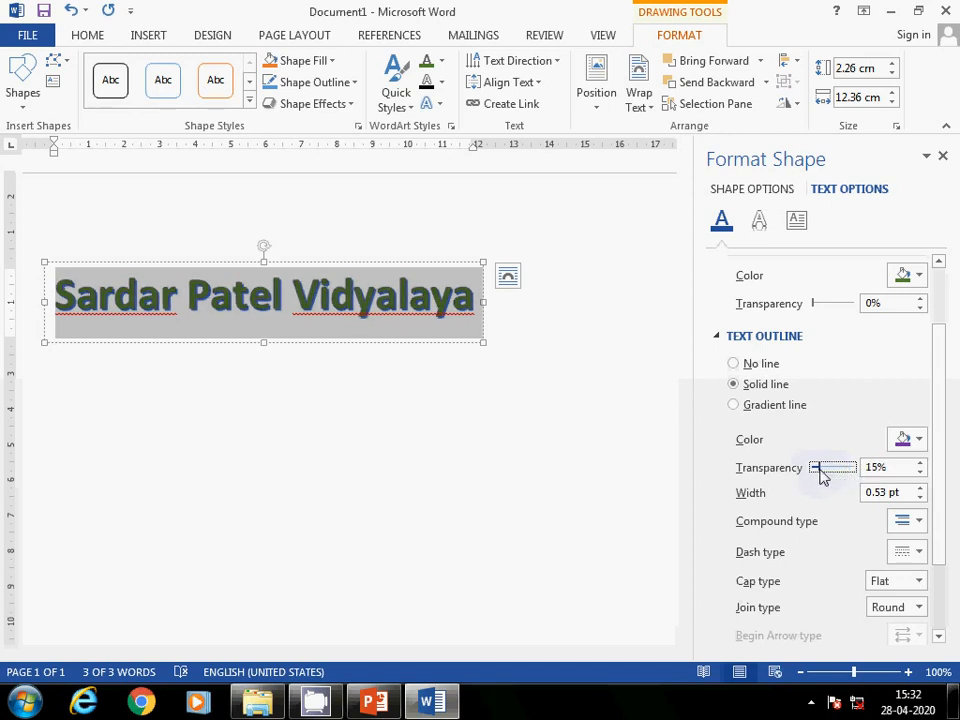
left_click(898, 490)
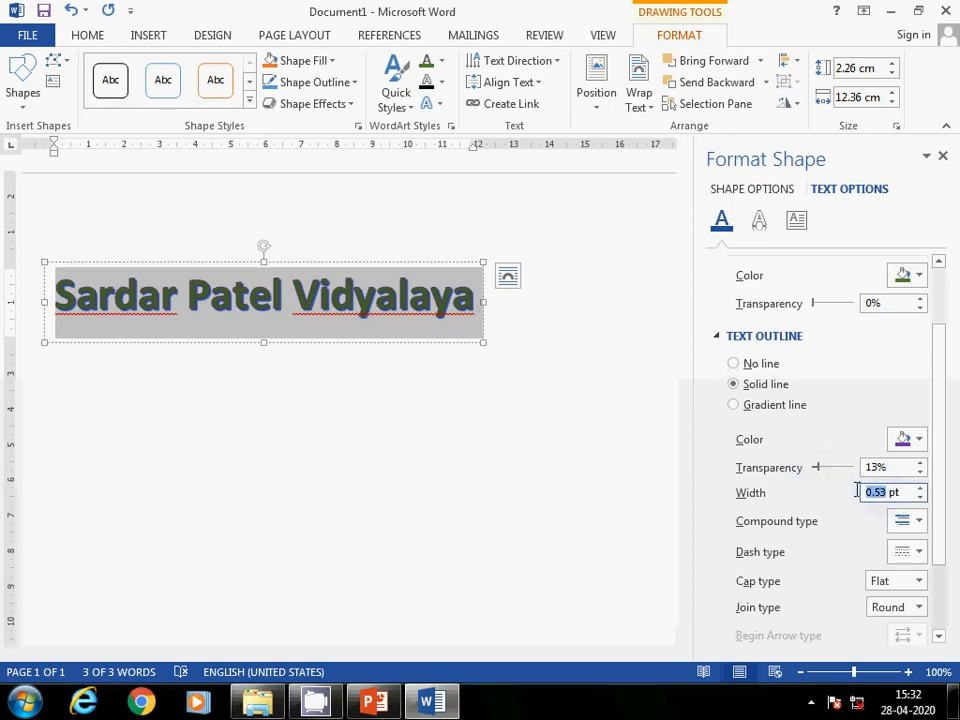
left_click(919, 523)
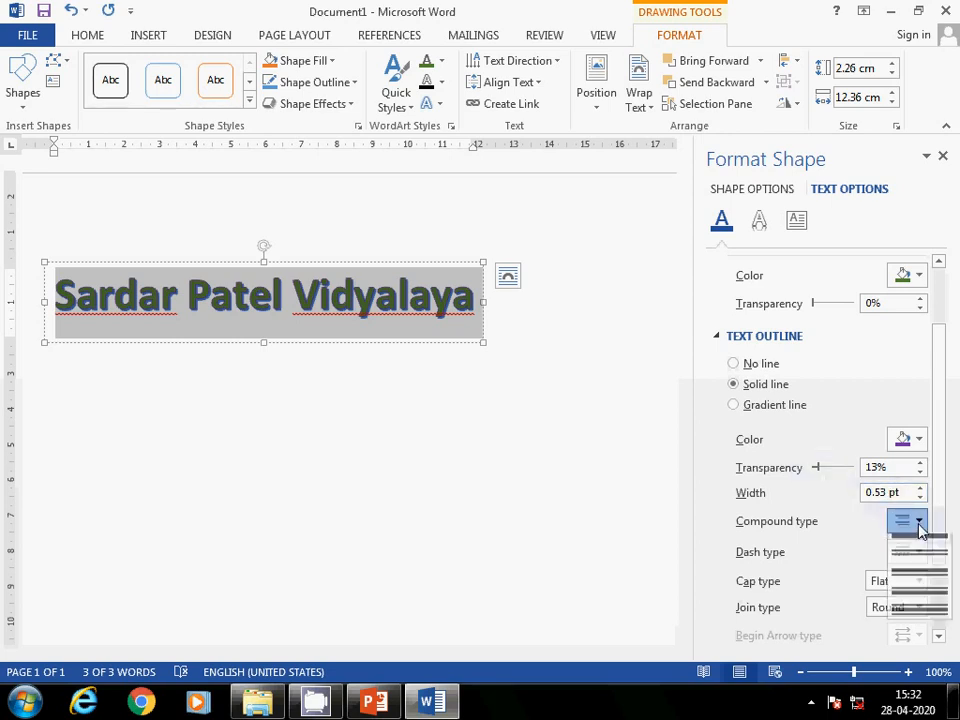
left_click(919, 589)
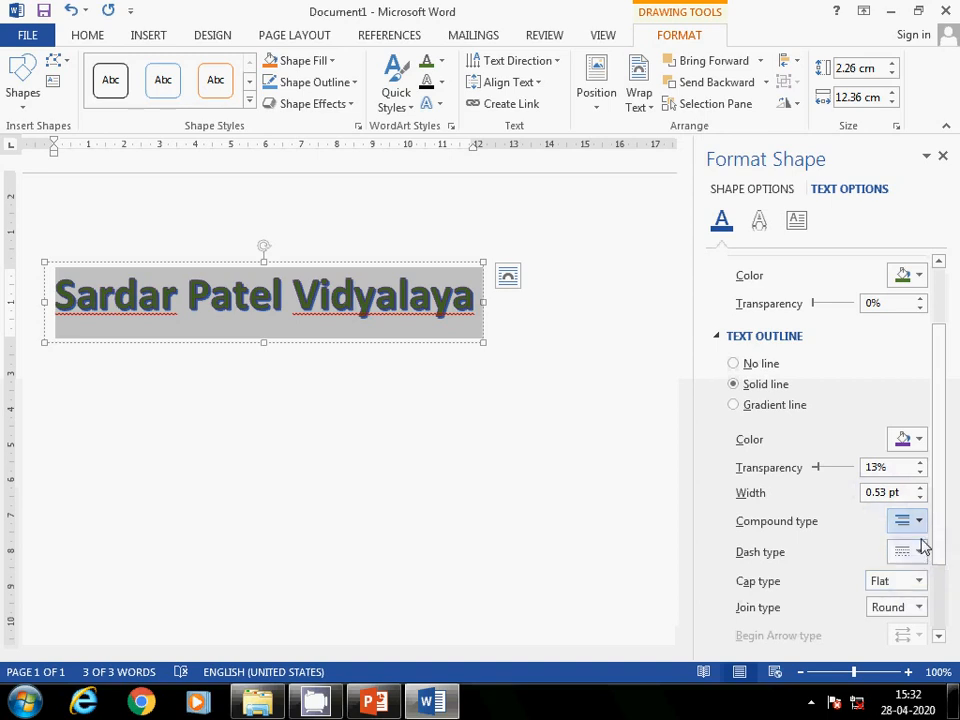
scroll(857, 494, "down", 1)
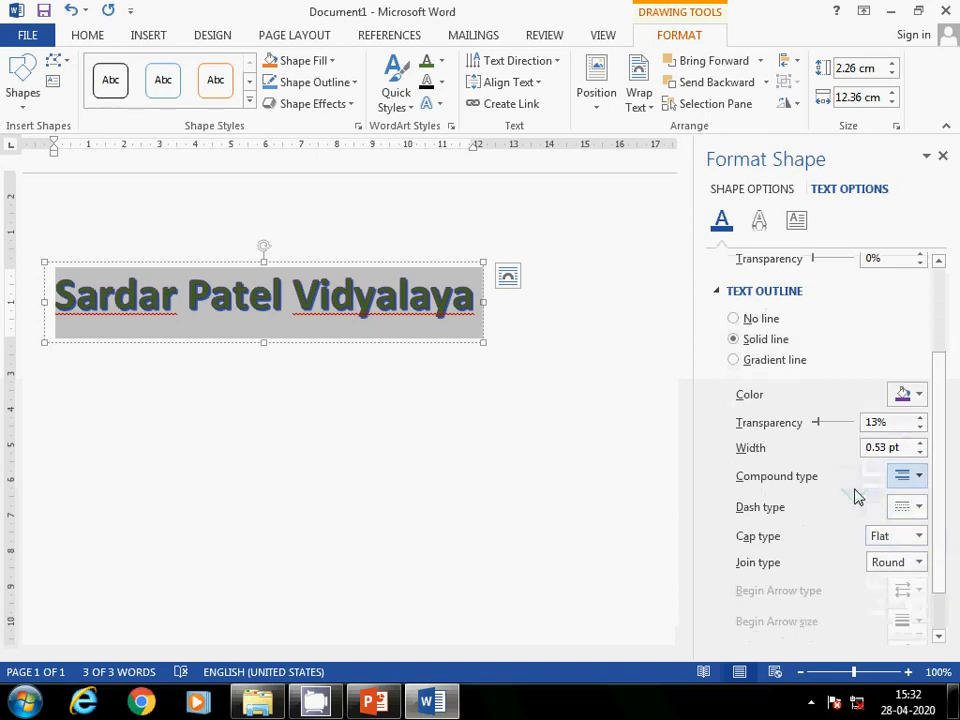
scroll(855, 496, "down", 1)
scroll(855, 496, "up", 4)
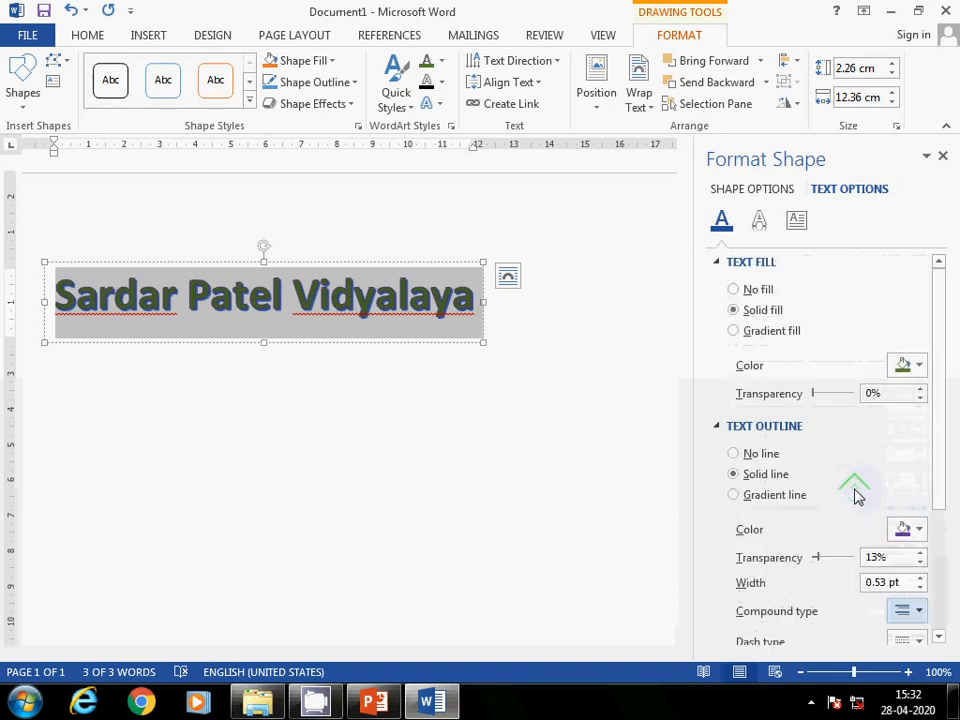
scroll(857, 494, "down", 3)
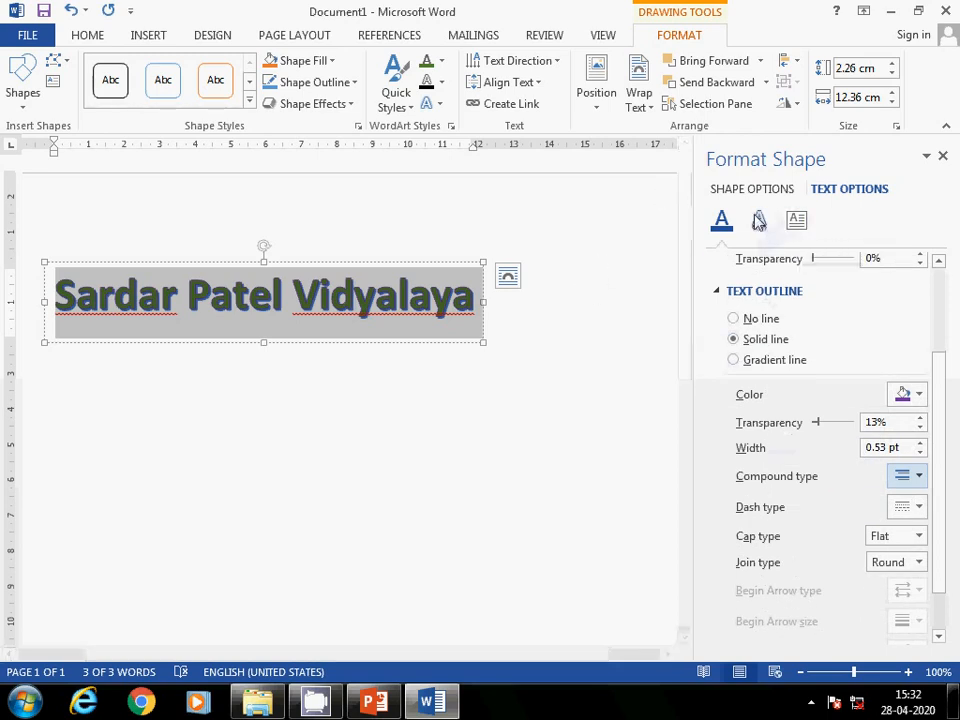
Step: Browse the shadow presets for the WordArt text, then apply the middle reflection variation from the last row
left_click(439, 108)
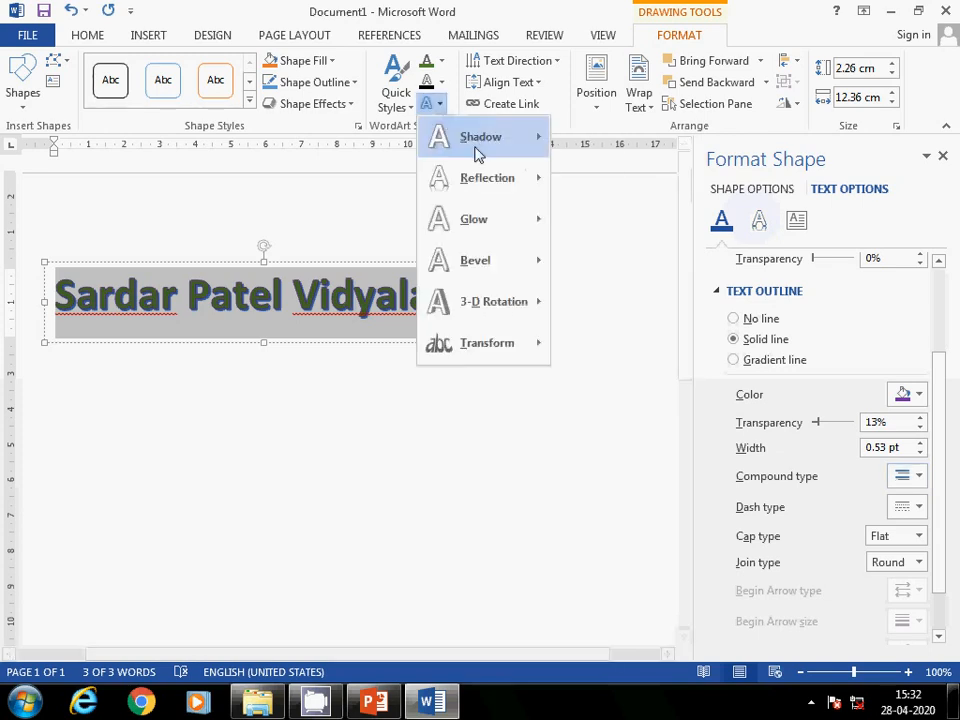
mouse_move(508, 152)
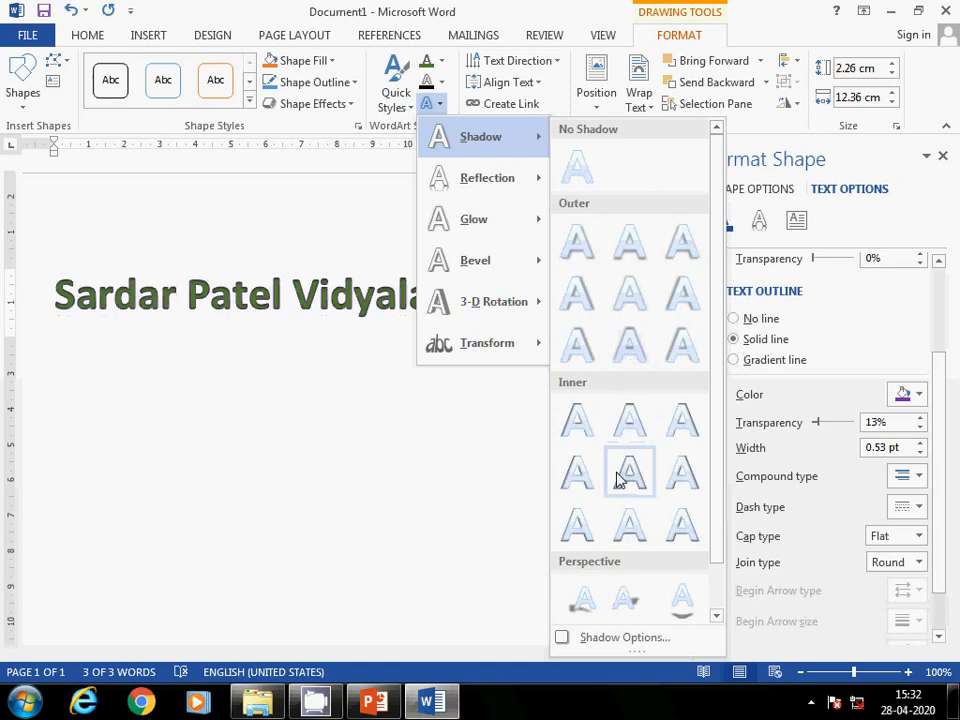
scroll(619, 480, "down", 1)
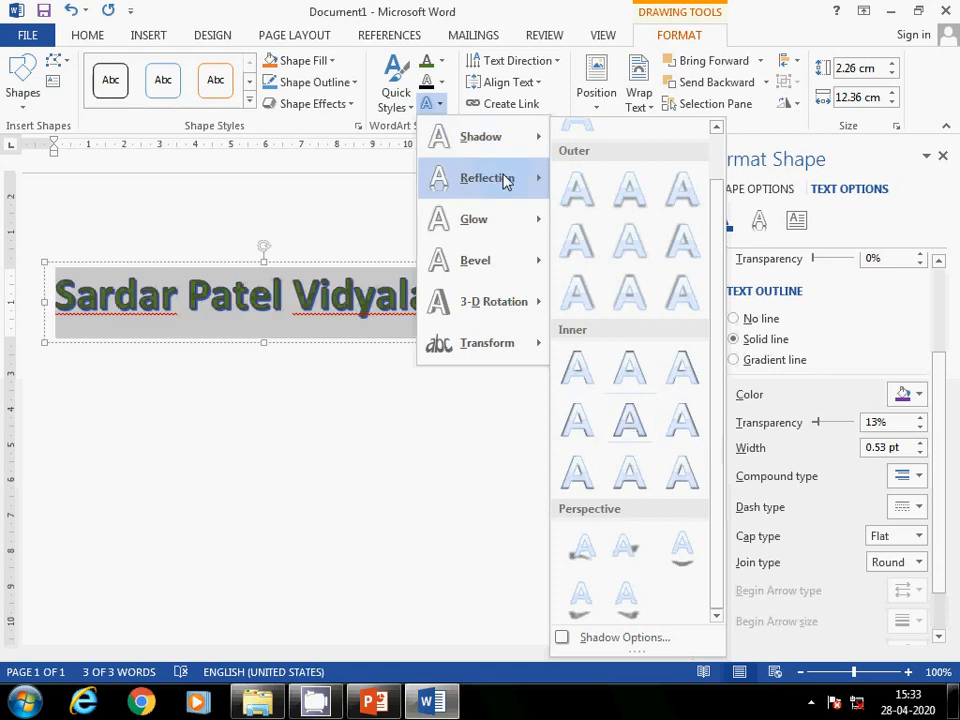
mouse_move(540, 180)
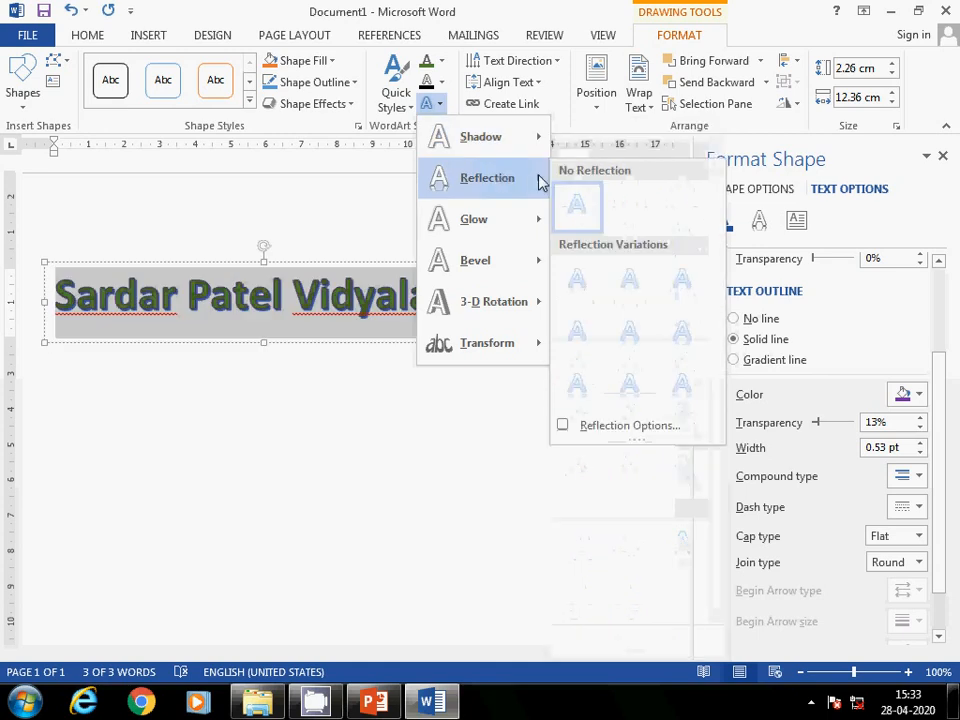
left_click(629, 387)
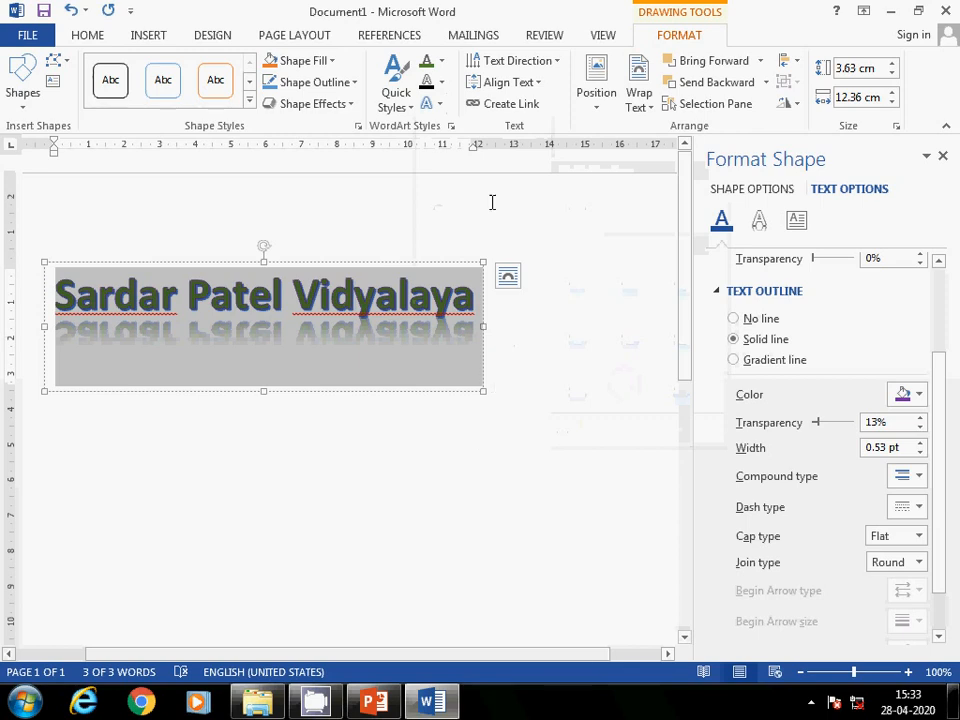
Step: Look through the transform shapes and apply a double-wave warp to the WordArt text
left_click(440, 105)
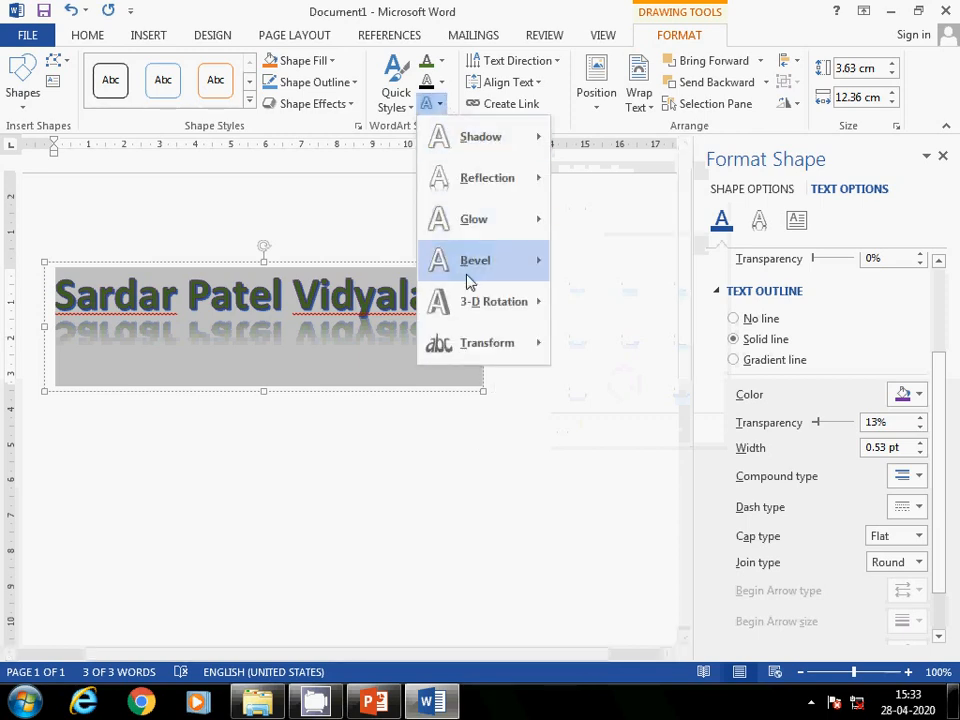
mouse_move(503, 350)
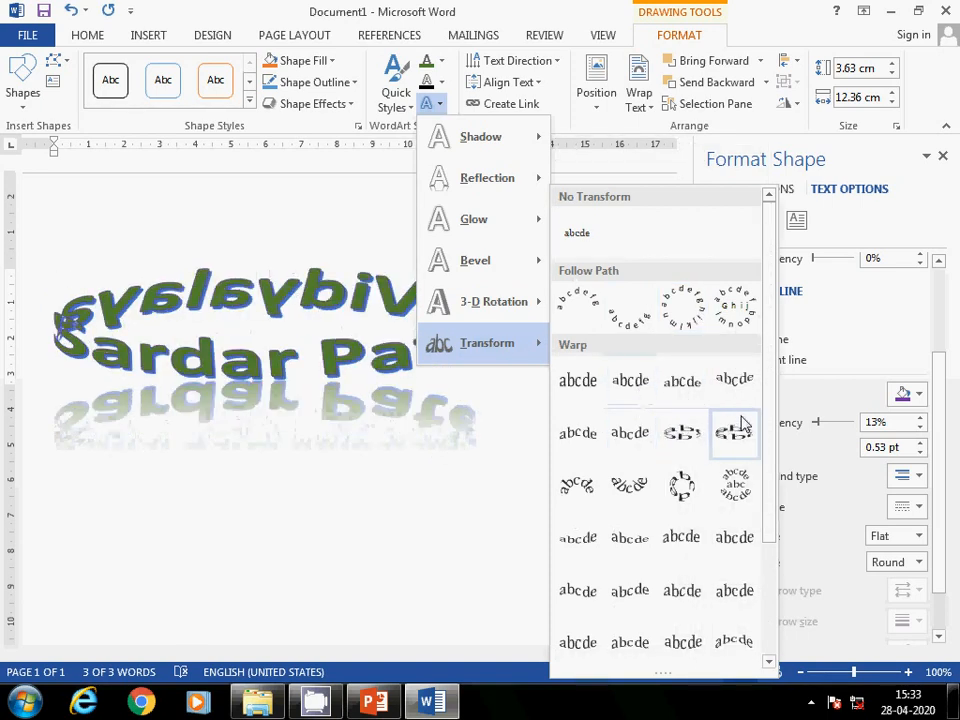
left_click_drag(770, 400, 767, 531)
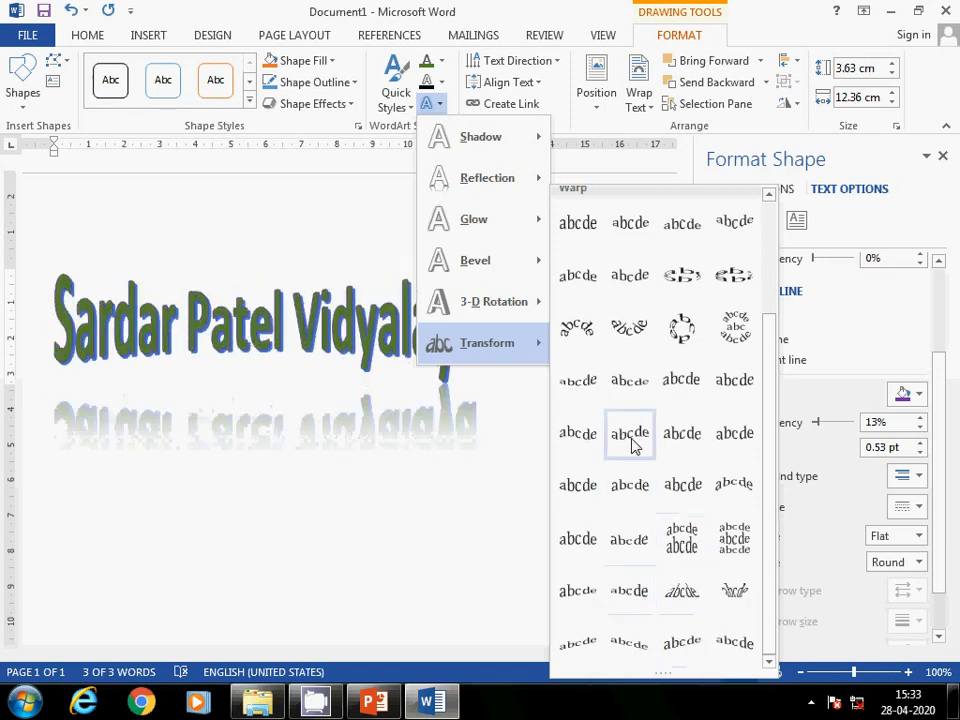
left_click(682, 438)
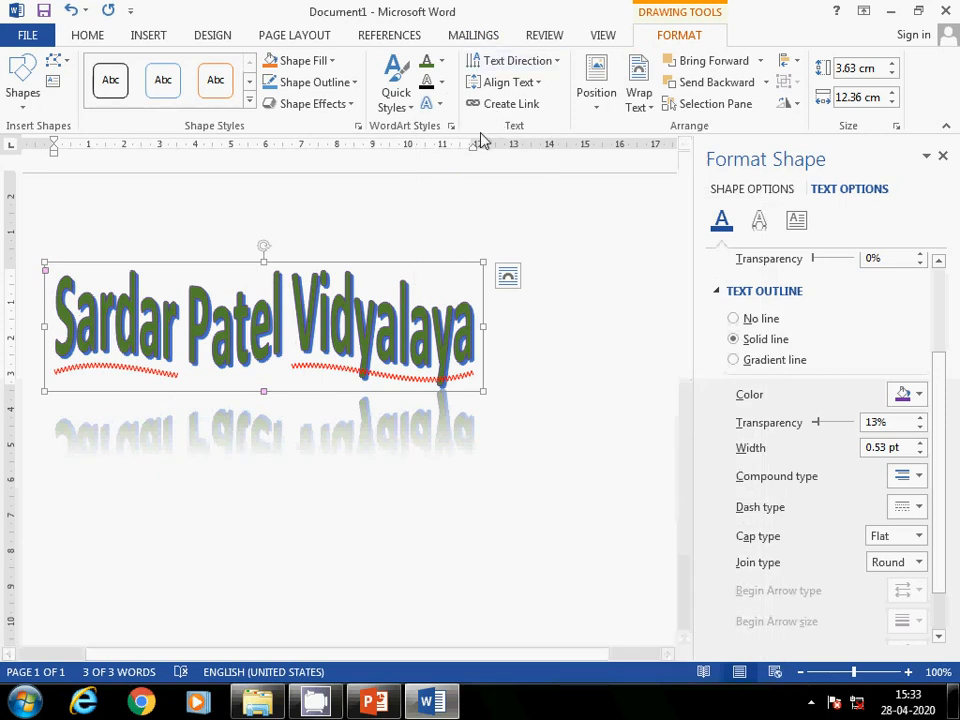
Step: Rotate all the WordArt text by 90° and enlarge its box to a height of about 10.48 cm
left_click(559, 62)
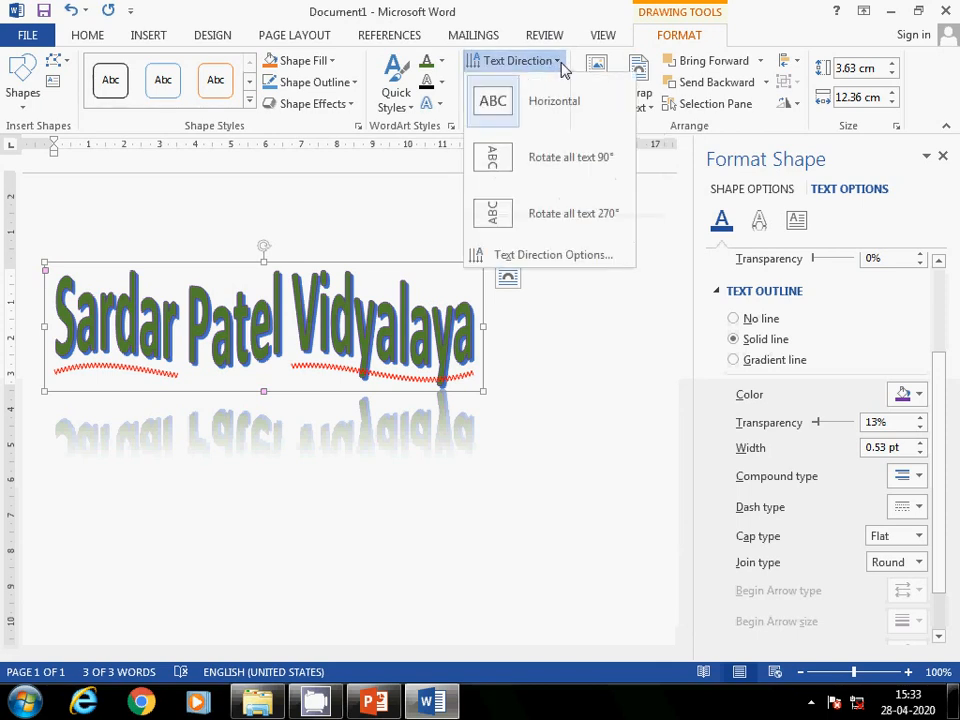
left_click(506, 165)
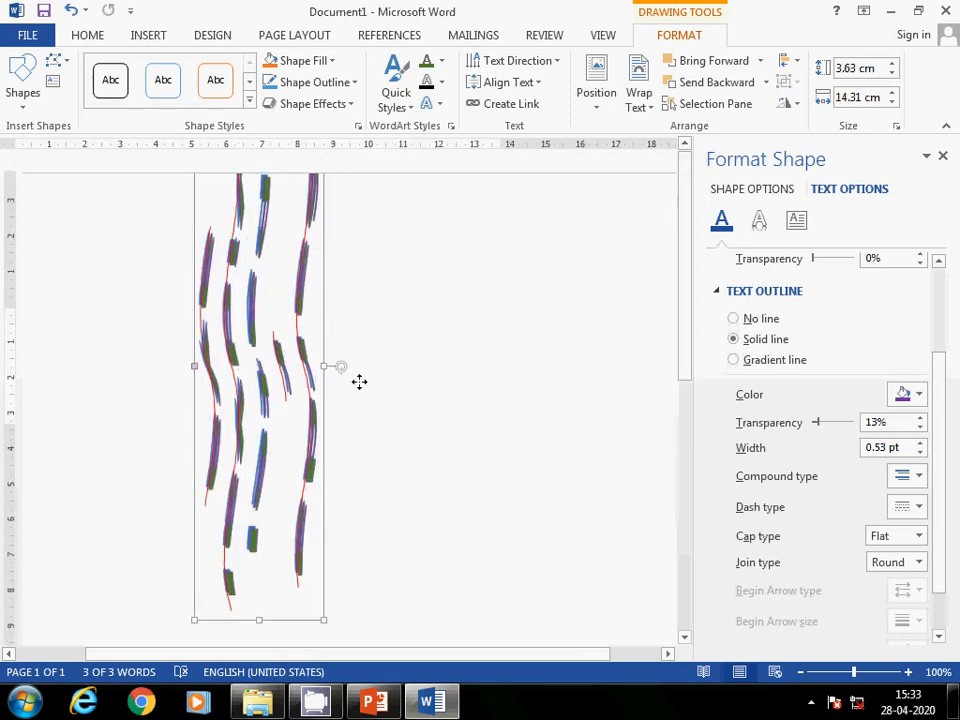
left_click_drag(373, 499, 610, 492)
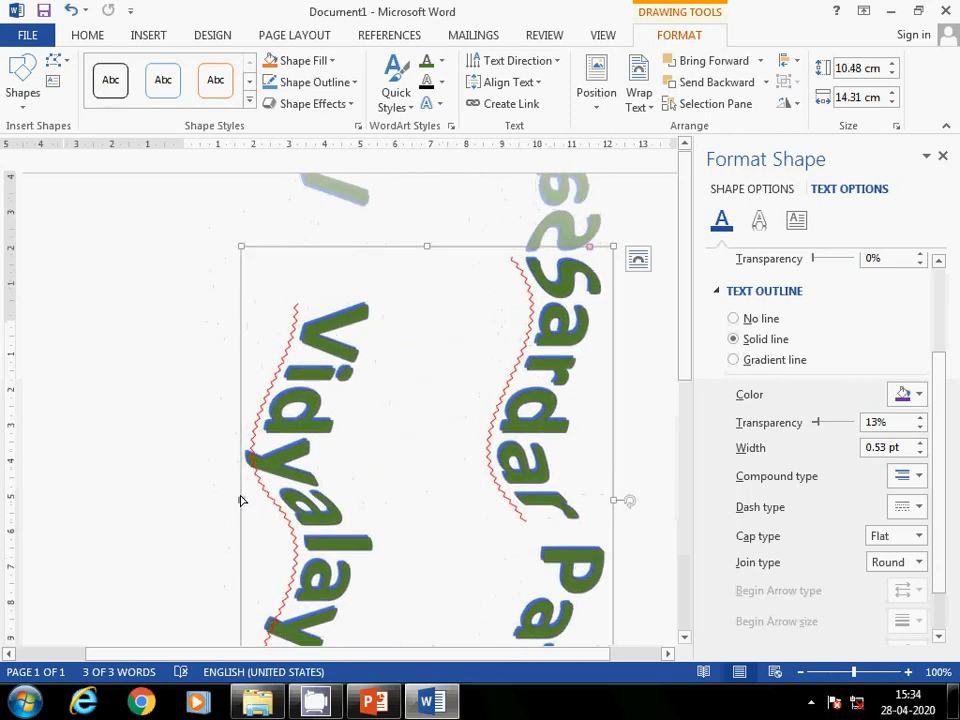
left_click_drag(241, 500, 220, 499)
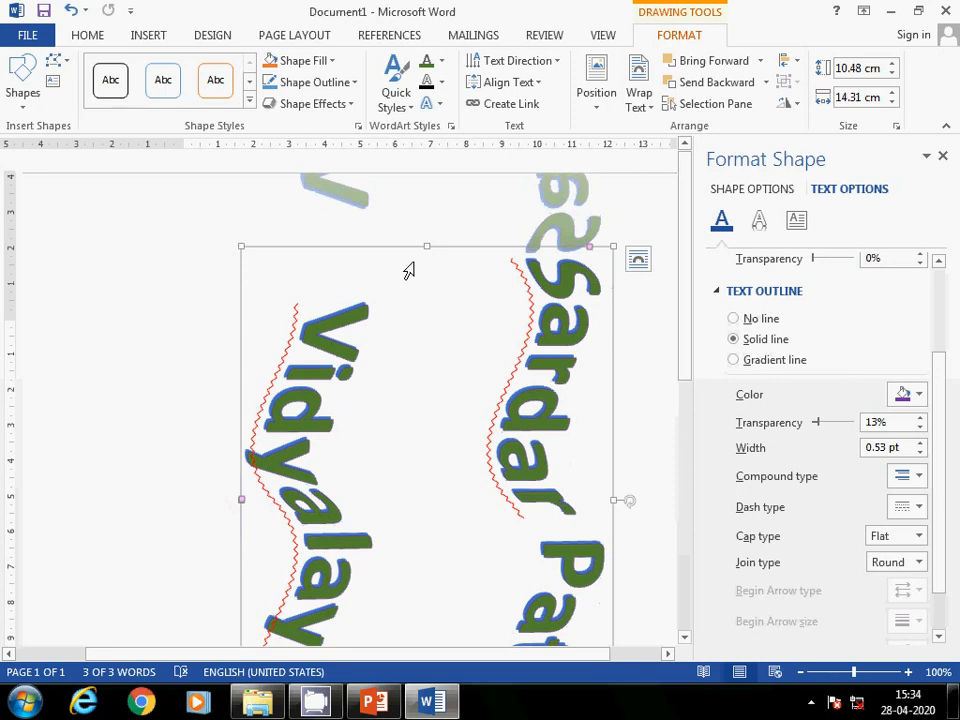
scroll(456, 360, "down", 5)
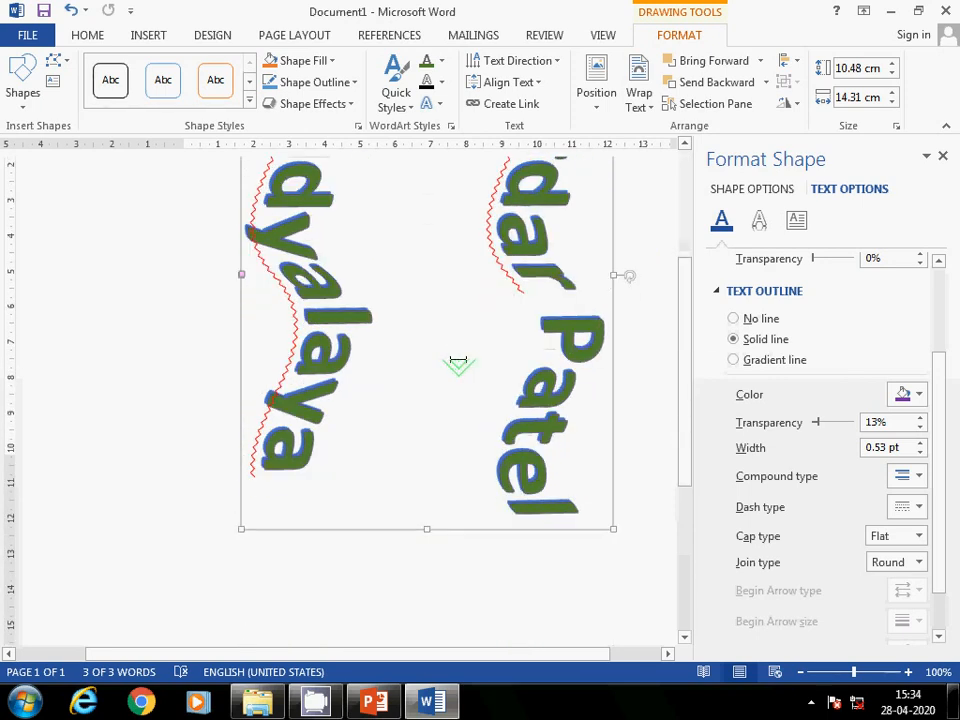
scroll(458, 360, "up", 5)
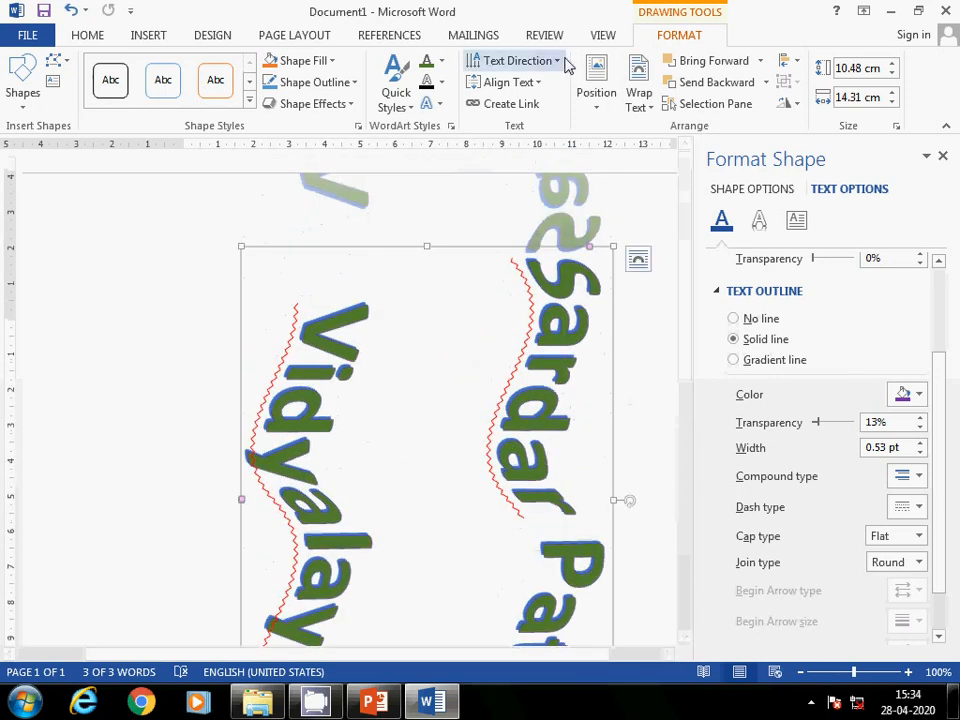
Step: Change the WordArt's text direction to rotate all text 270° and look over both lines
left_click(566, 62)
left_click(505, 225)
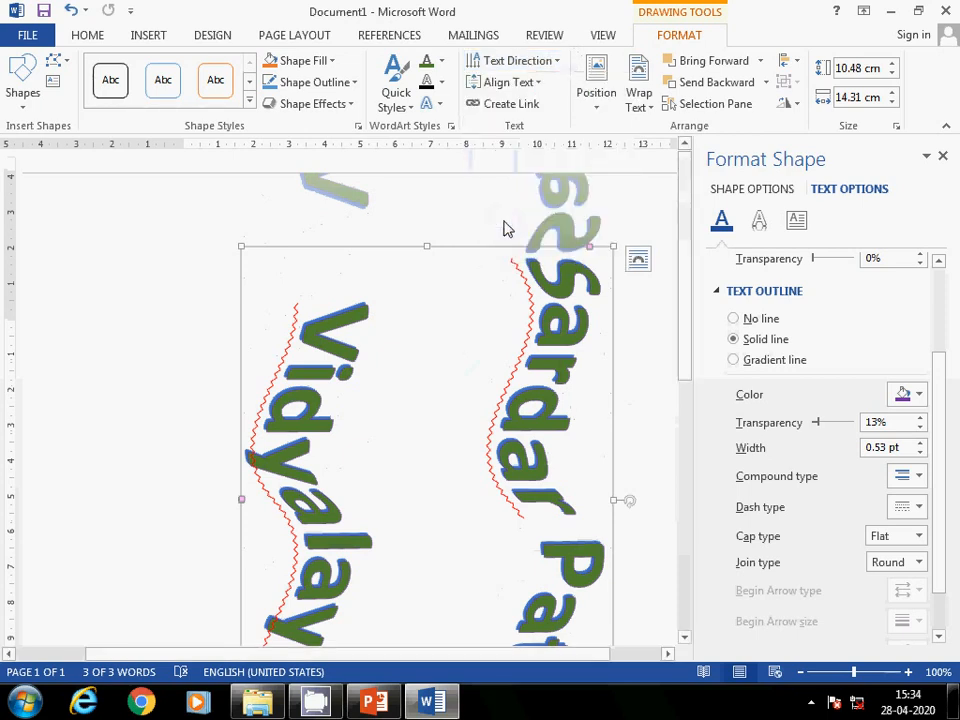
scroll(365, 404, "down", 6)
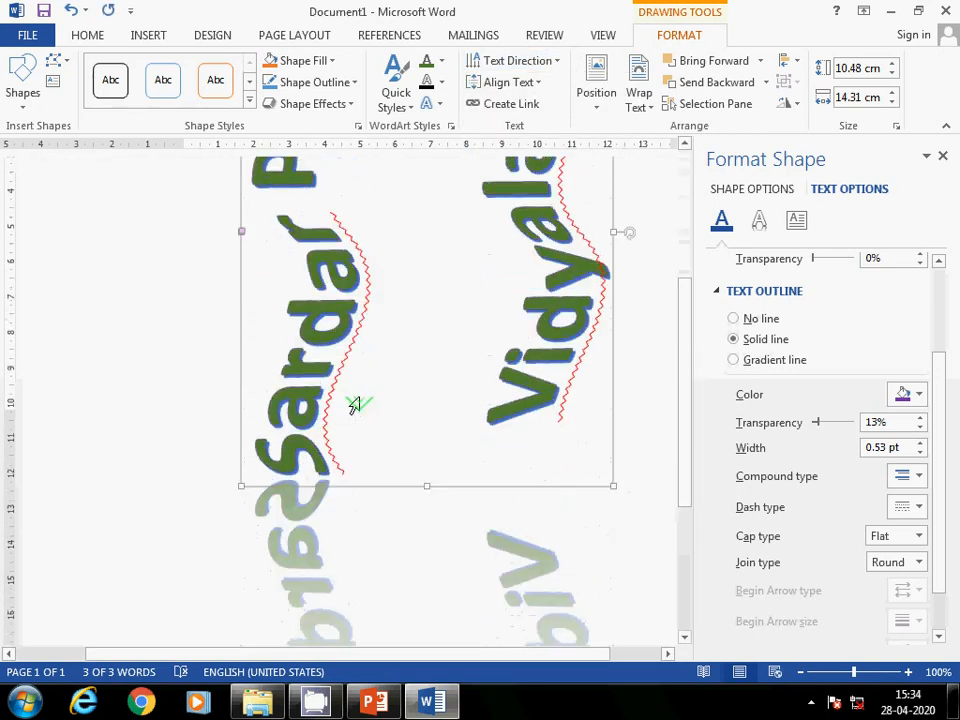
scroll(355, 405, "up", 1)
scroll(354, 403, "down", 3)
scroll(354, 403, "up", 5)
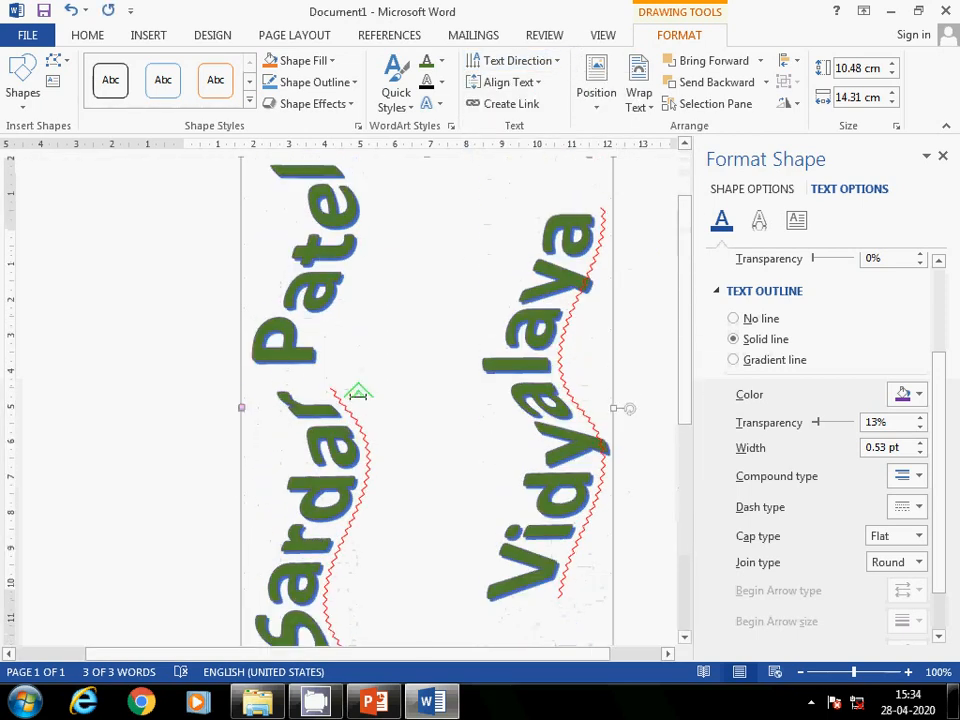
scroll(358, 392, "up", 2)
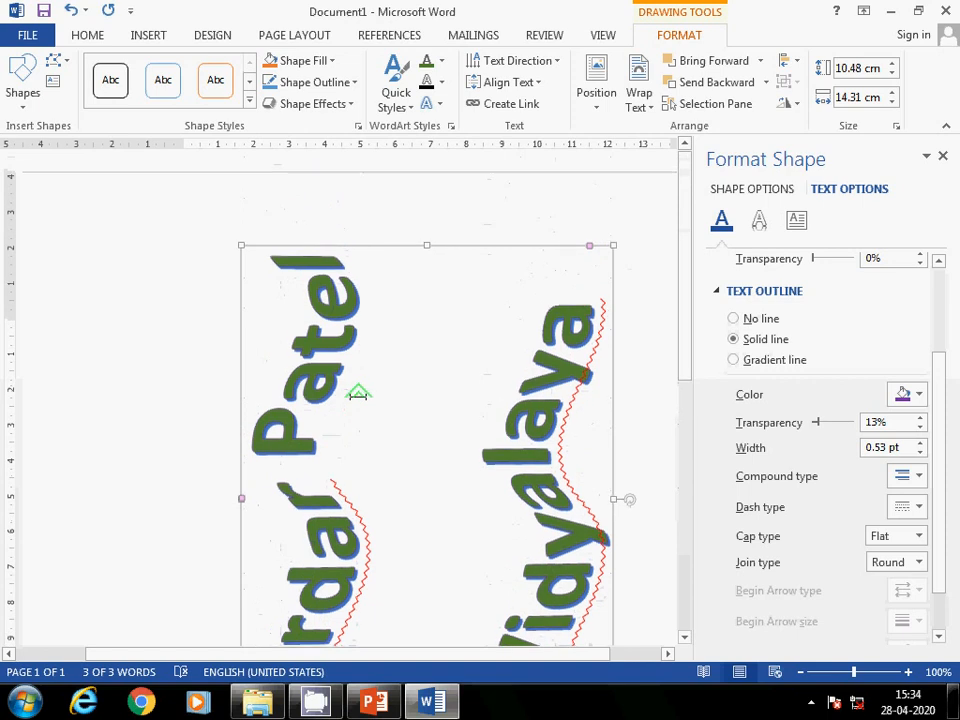
Step: Remove the reflection effect from the WordArt text
left_click(436, 106)
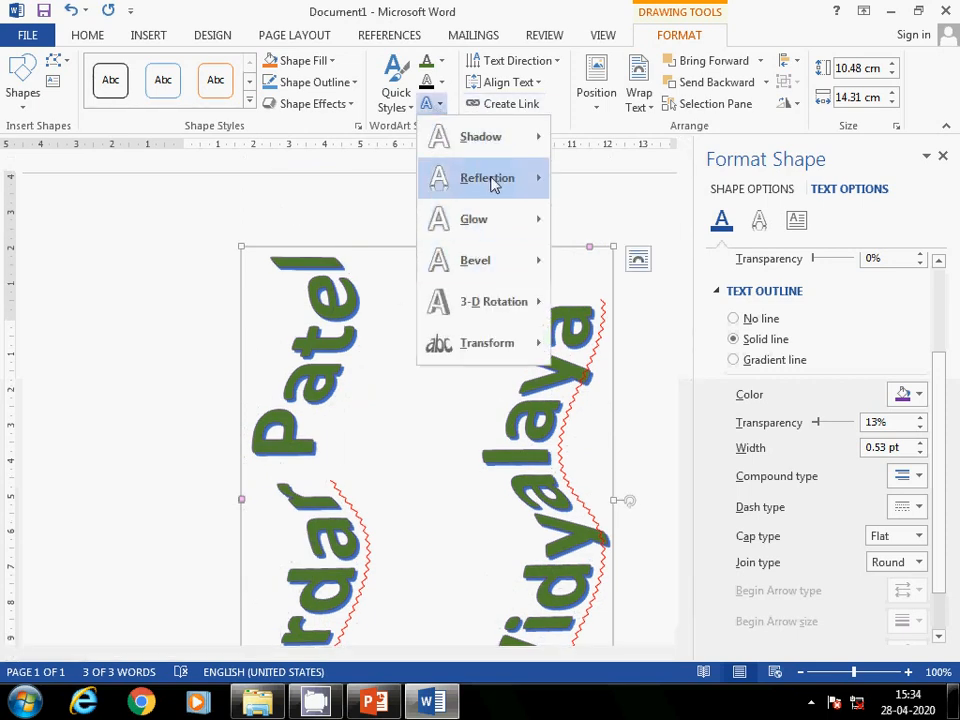
mouse_move(492, 185)
left_click(581, 206)
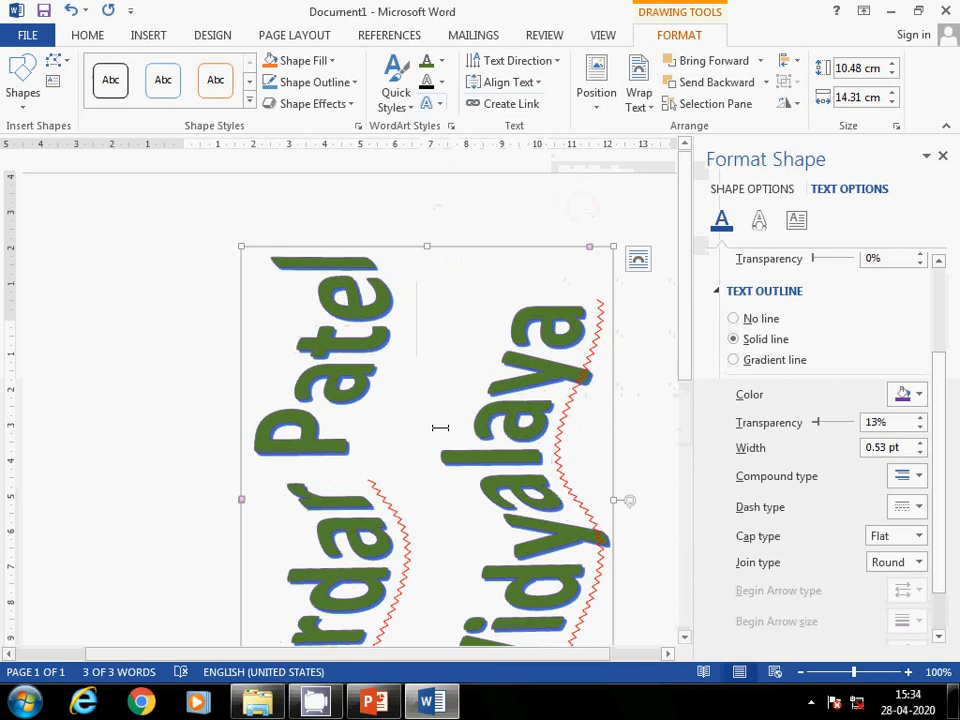
Step: Rotate the whole WordArt box about 45° clockwise so the text runs diagonally, and deselect it
scroll(443, 415, "down", 2)
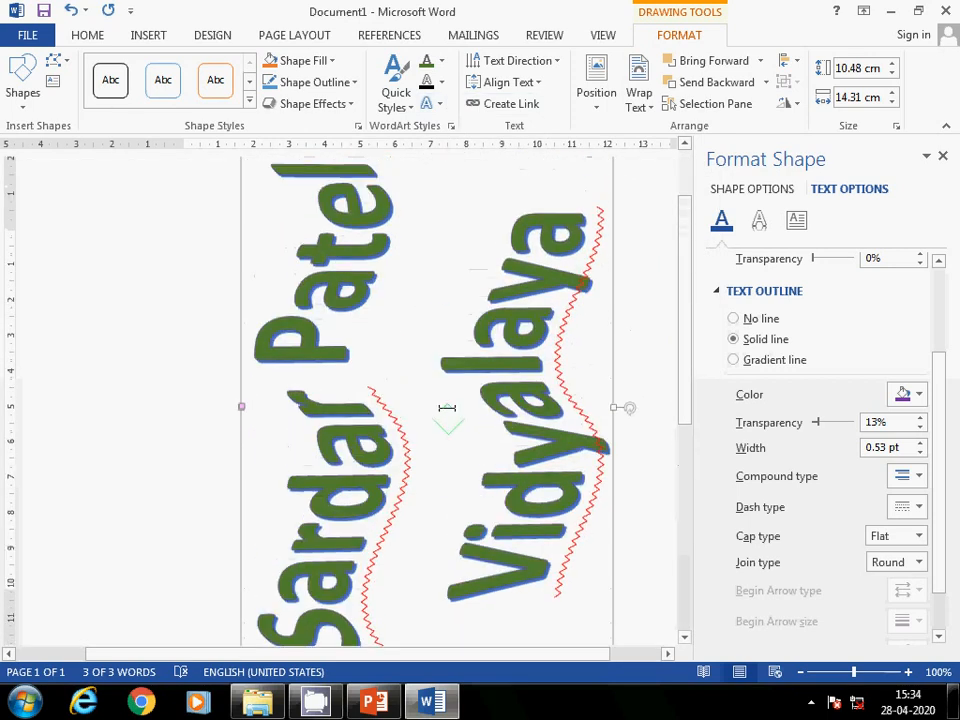
scroll(447, 408, "up", 2)
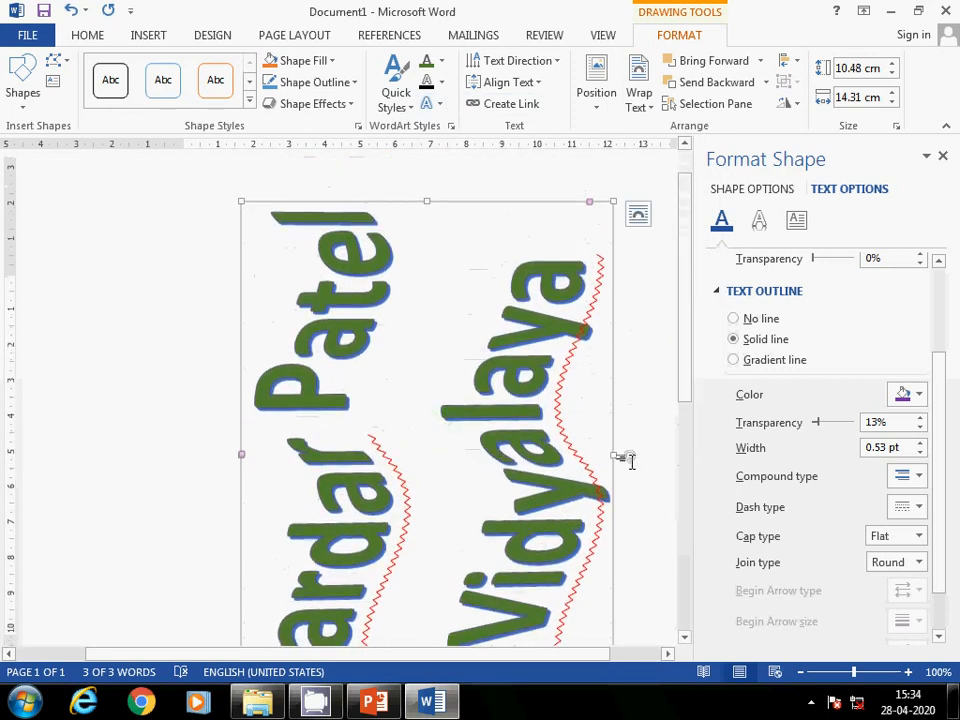
left_click_drag(632, 456, 465, 495)
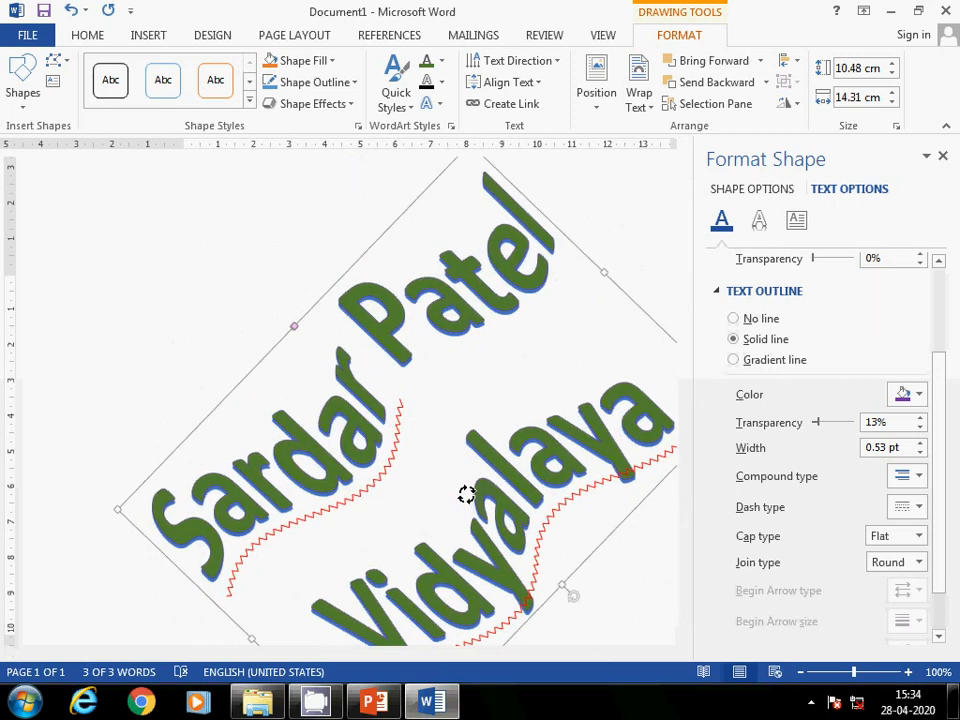
left_click(306, 306)
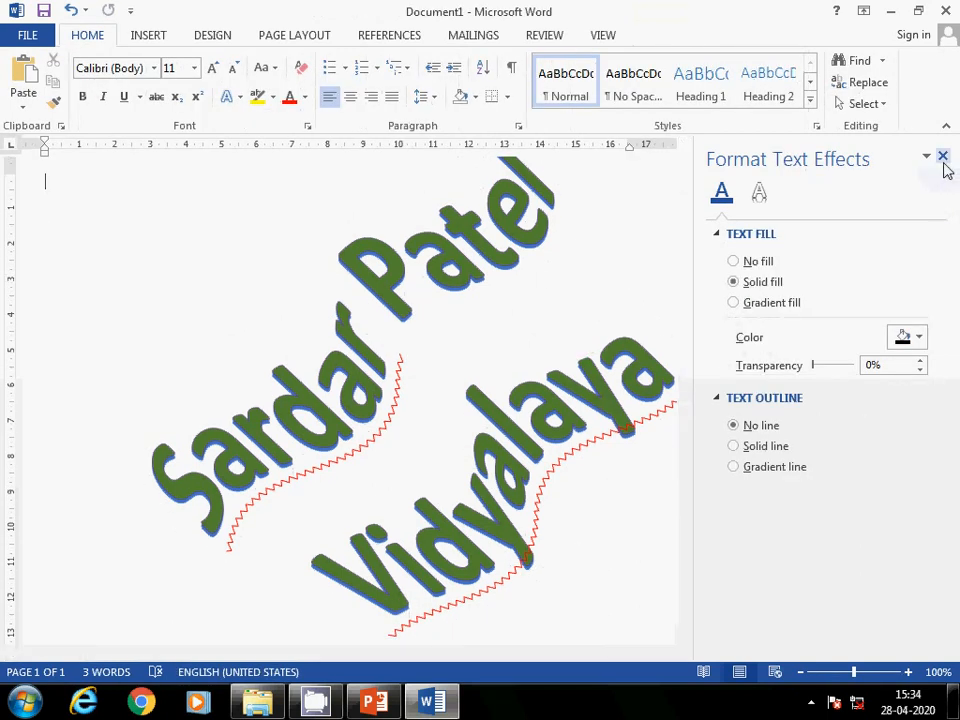
Step: Close the text effects formatting pane beside the document
left_click(942, 157)
left_click(746, 476)
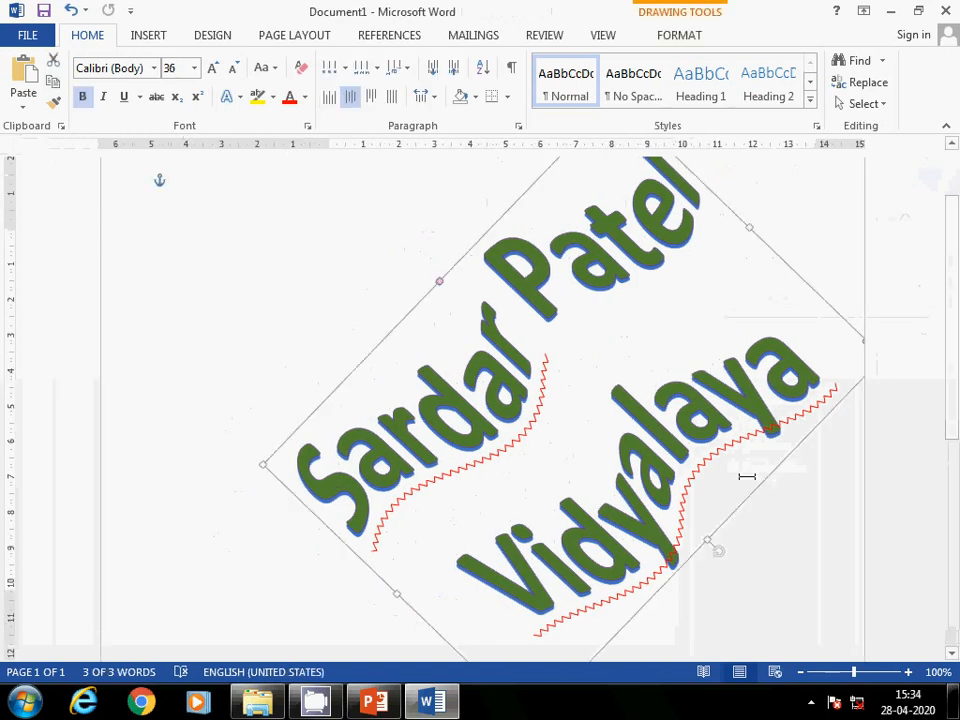
left_click(479, 286)
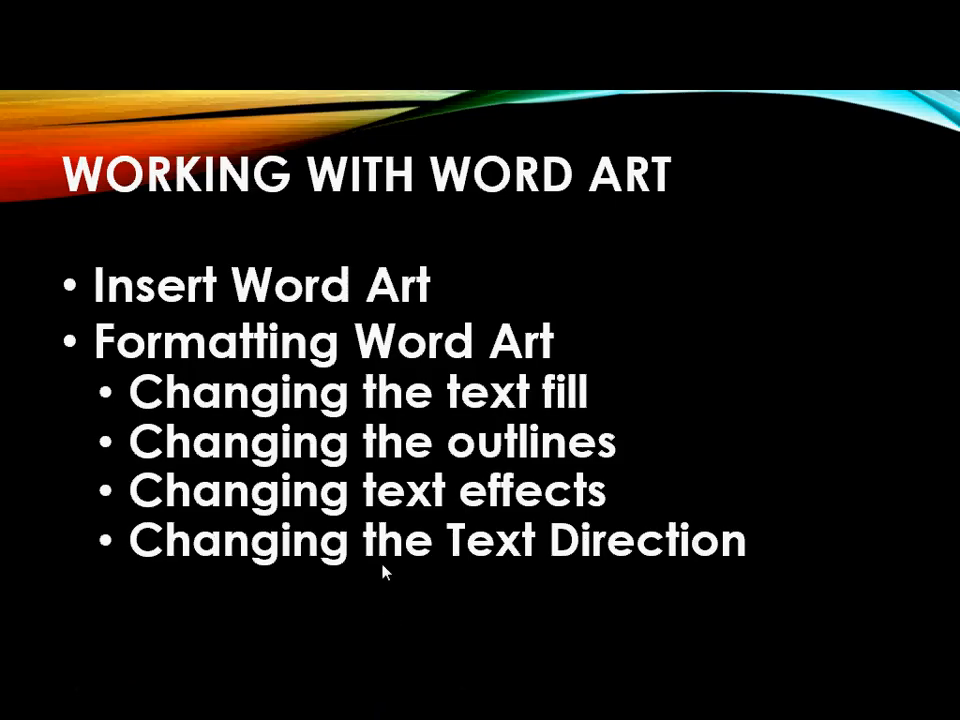
Step: Advance the slide show to the "Inserting Text Box" slide and switch back to the Word document
left_click(383, 566)
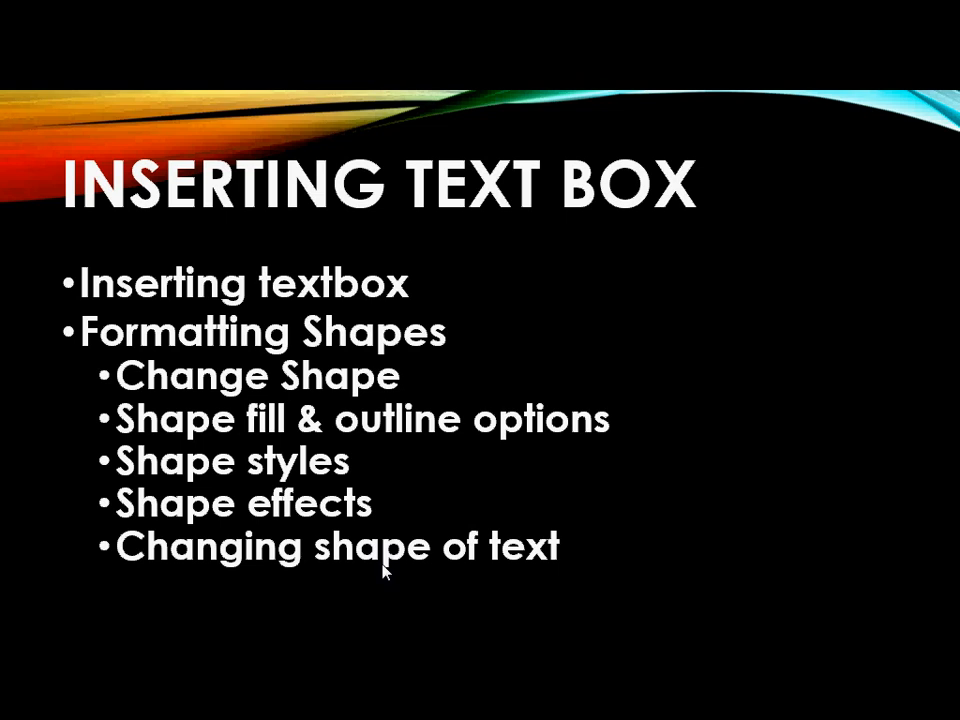
key("alt+Tab")
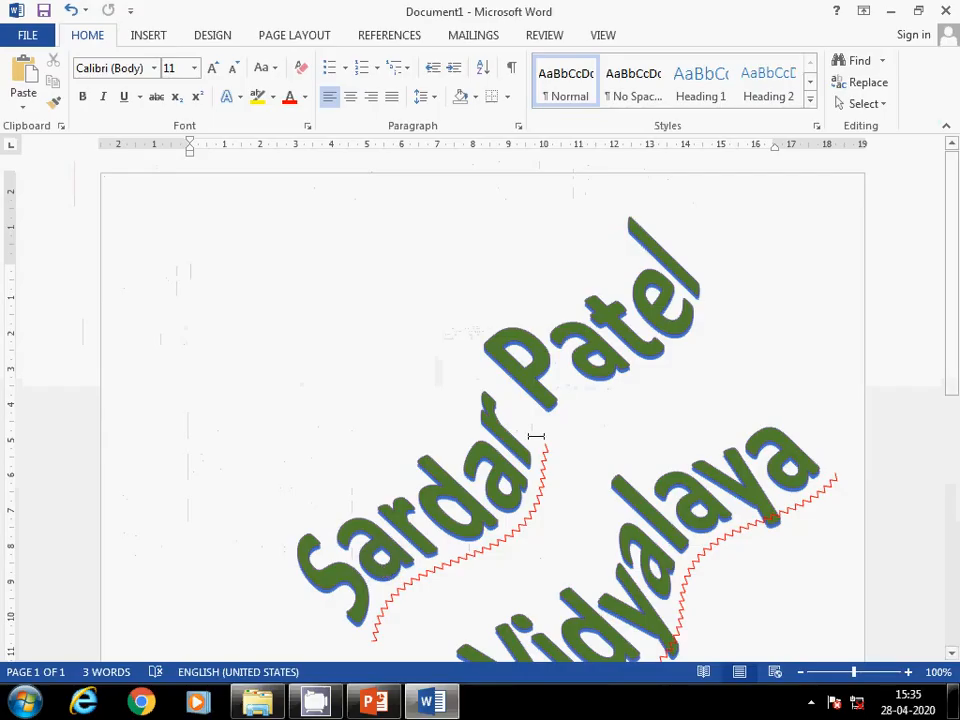
Step: Select the WordArt and fill its shape with the orange theme color
left_click(521, 442)
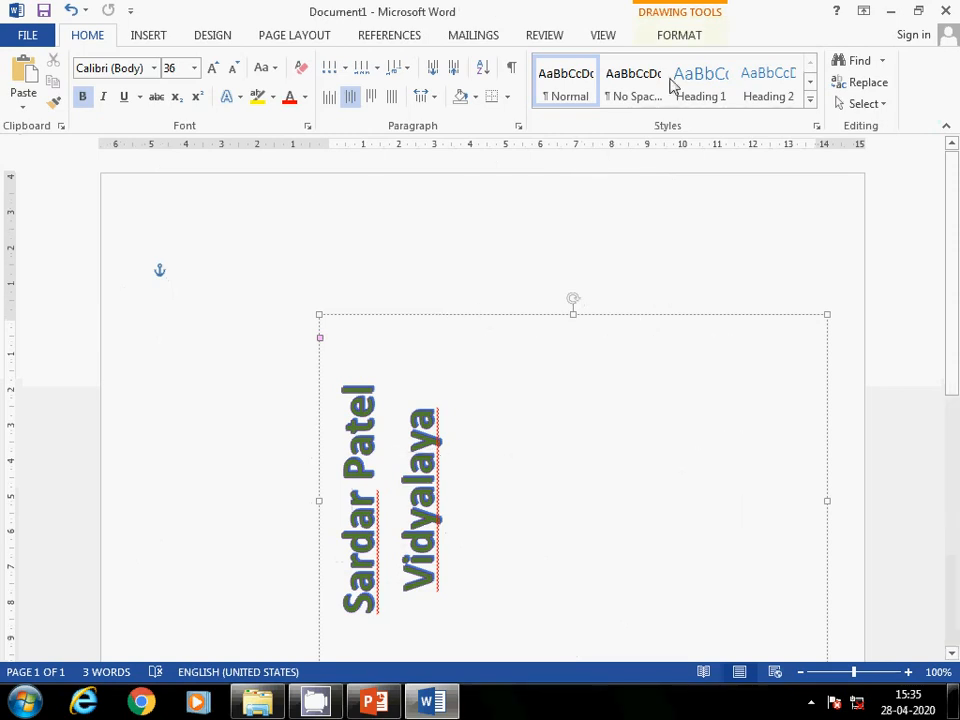
left_click(678, 44)
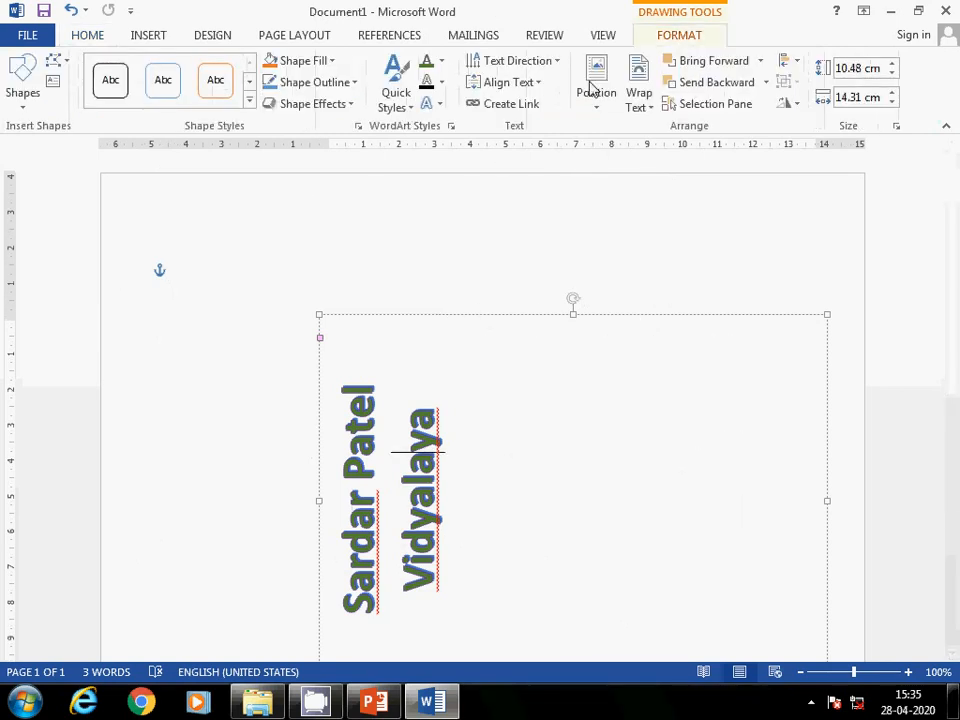
left_click(303, 60)
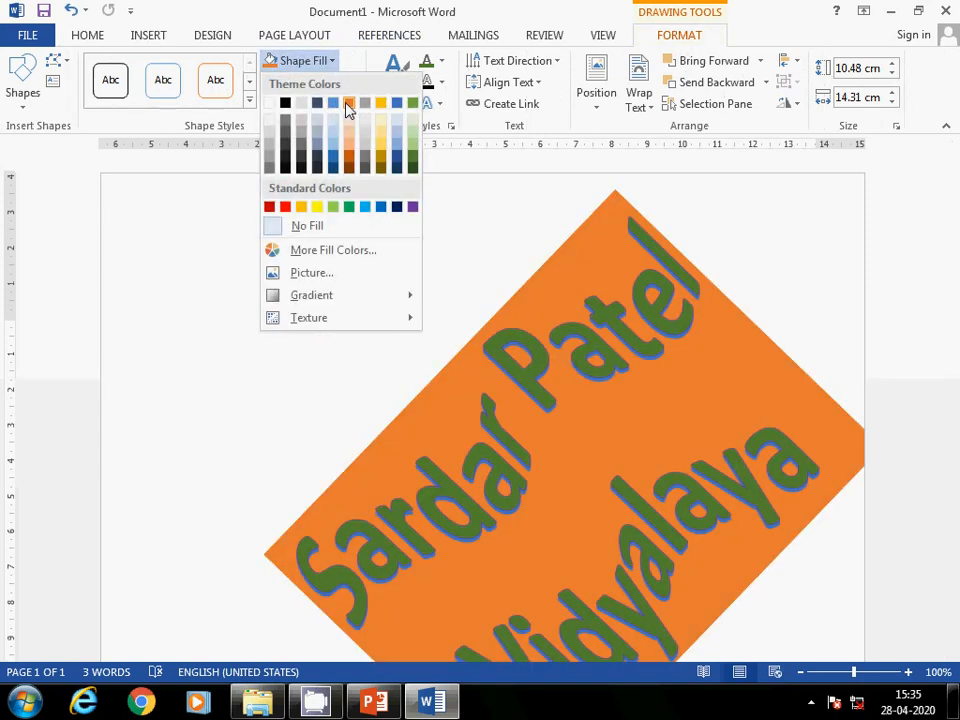
left_click(347, 110)
Step: Give the WordArt's orange shape a black outline with a weight of 3 pt
left_click(356, 84)
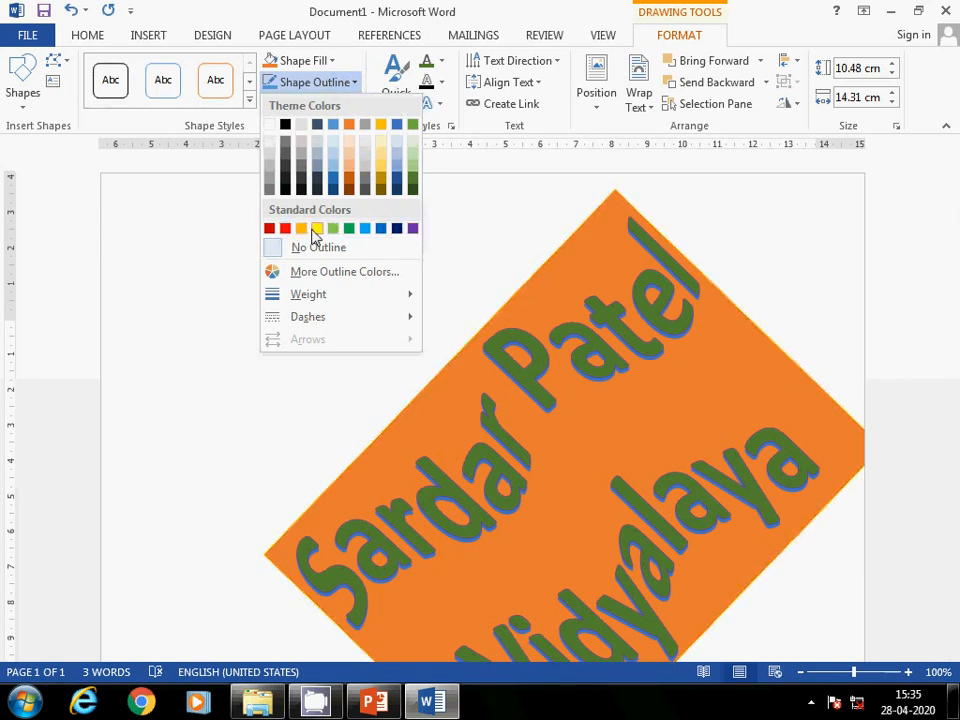
mouse_move(378, 298)
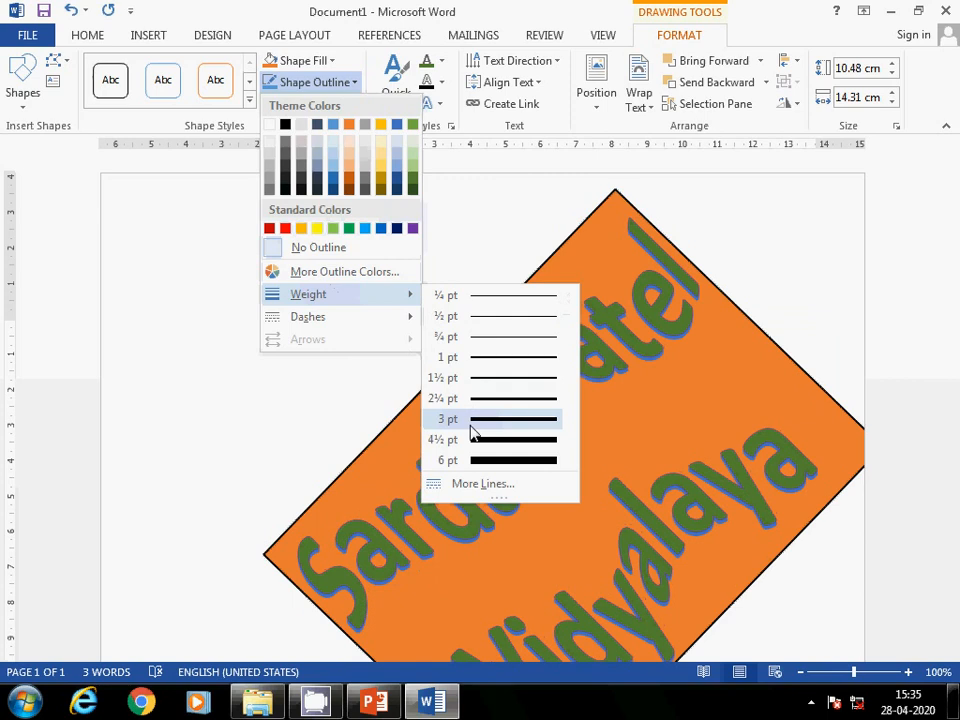
left_click(474, 429)
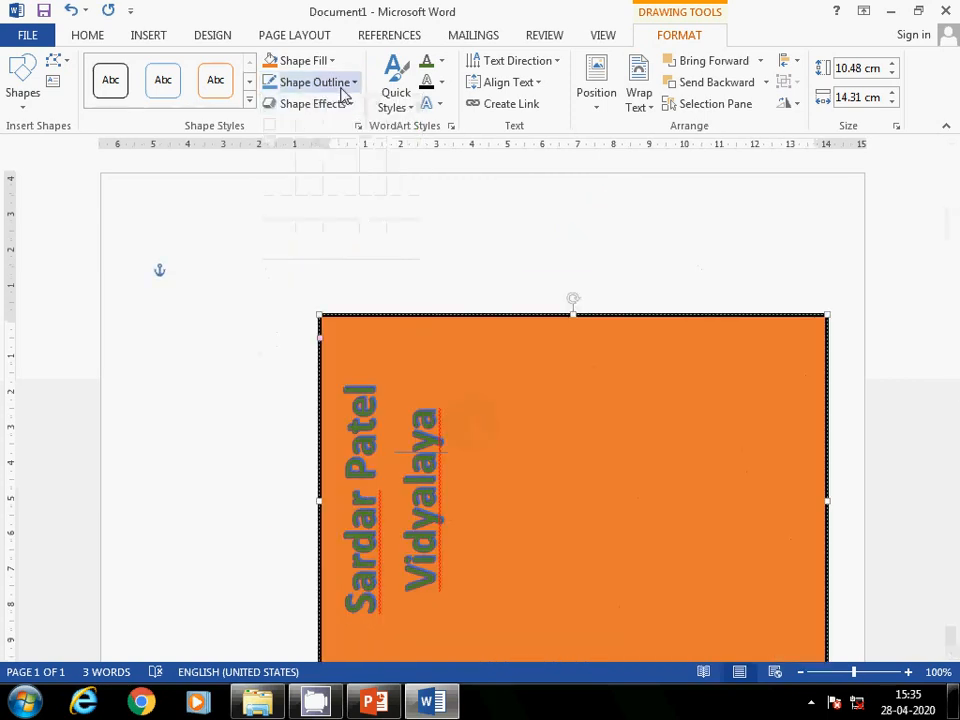
Step: Fill the WordArt's shape with the standard Blue color and deselect it to check the look on the page
left_click(325, 62)
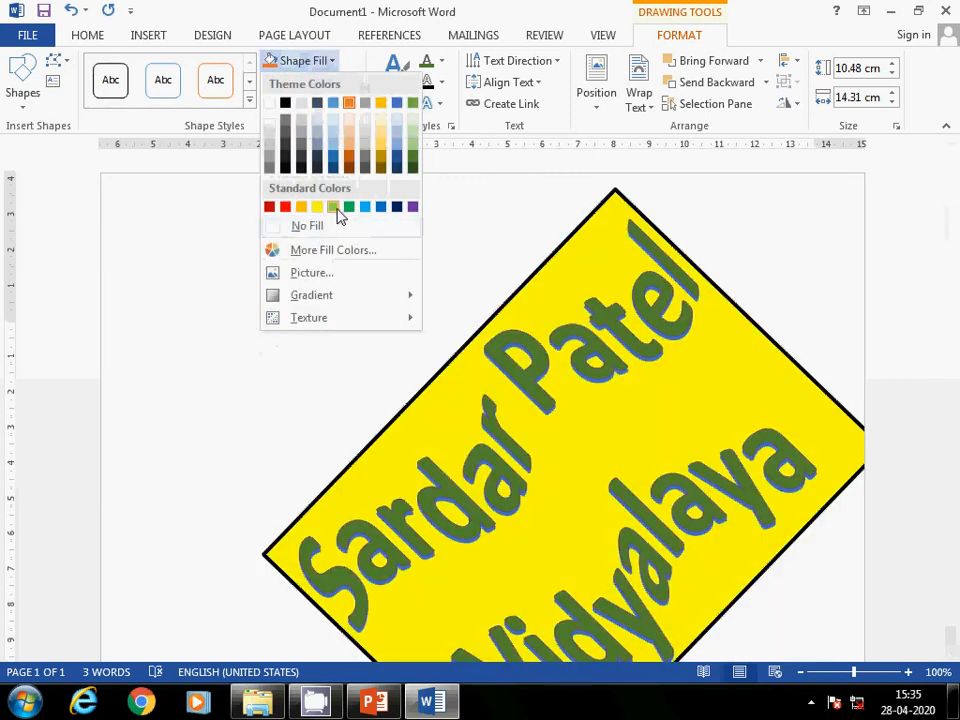
left_click(381, 207)
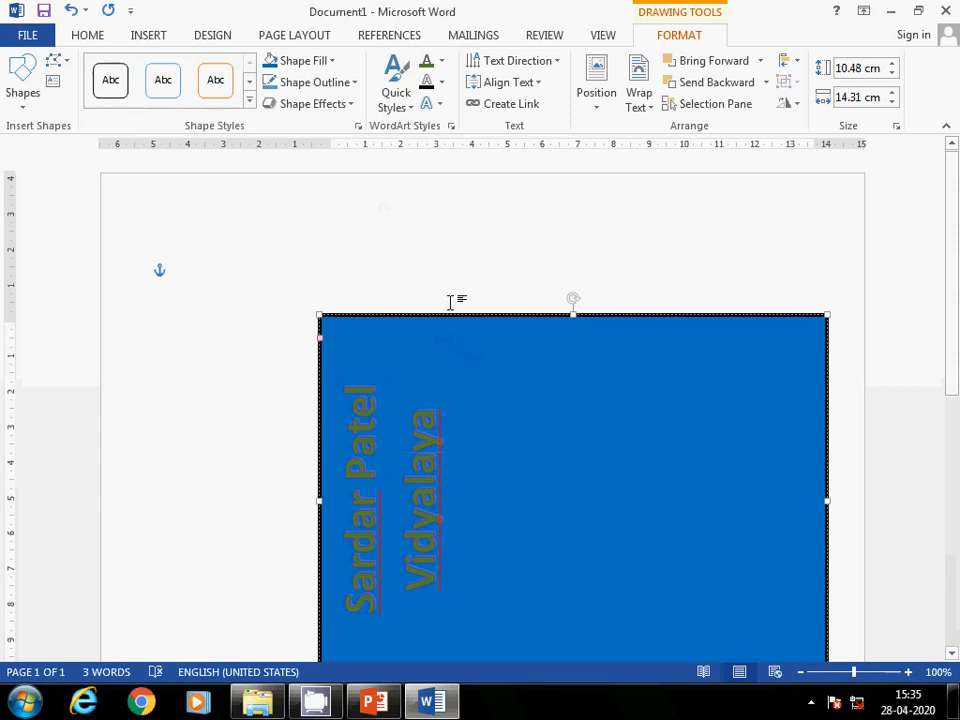
left_click(427, 262)
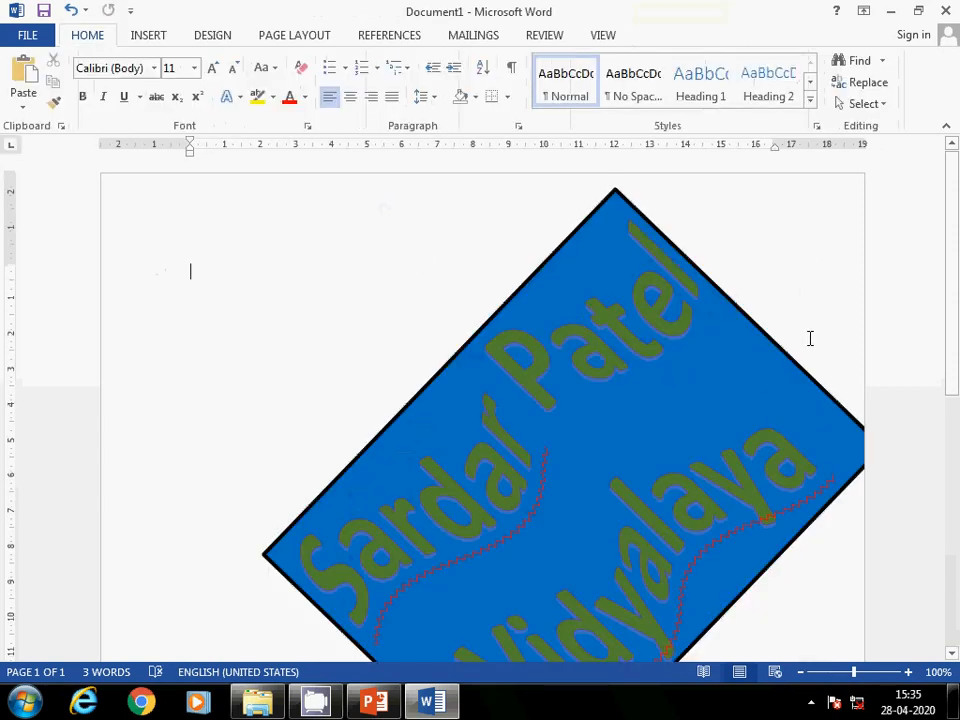
scroll(810, 338, "down", 3)
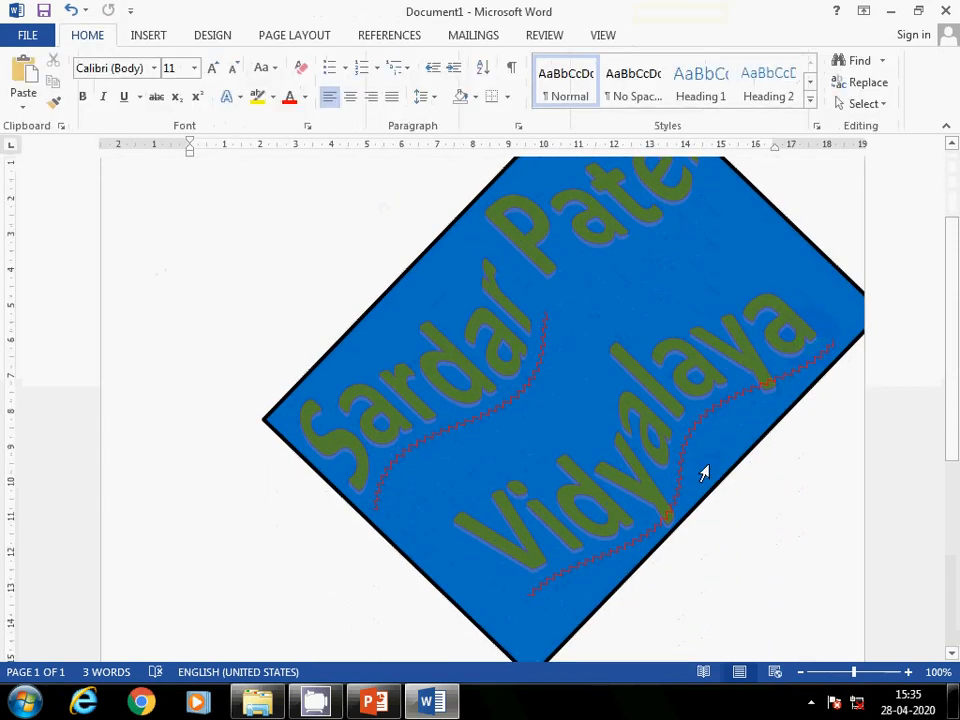
scroll(326, 184, "down", 9)
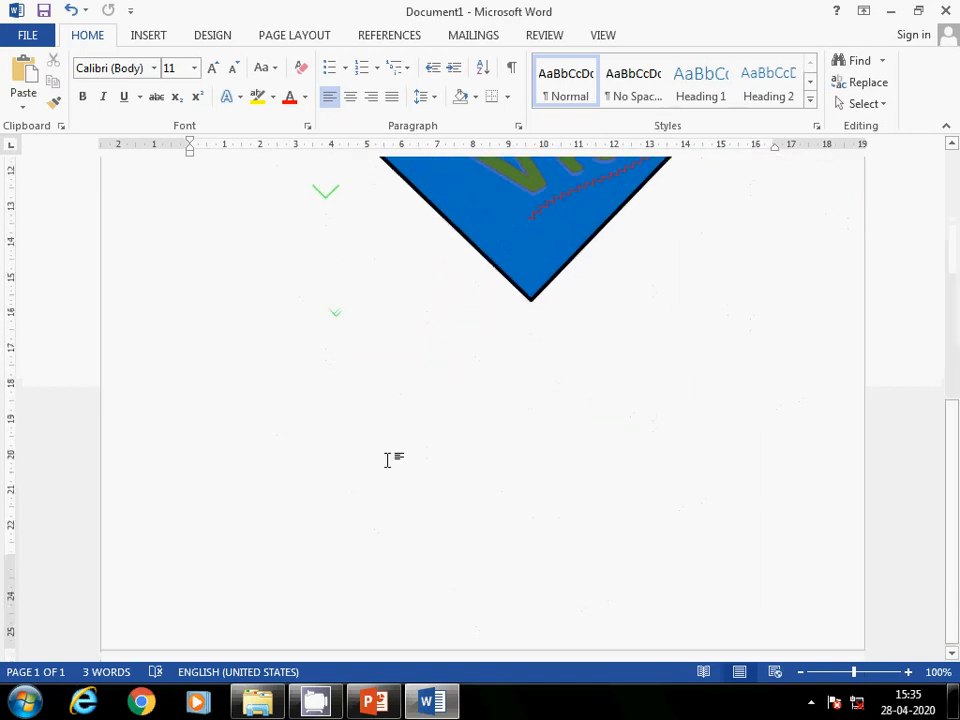
scroll(388, 459, "up", 10)
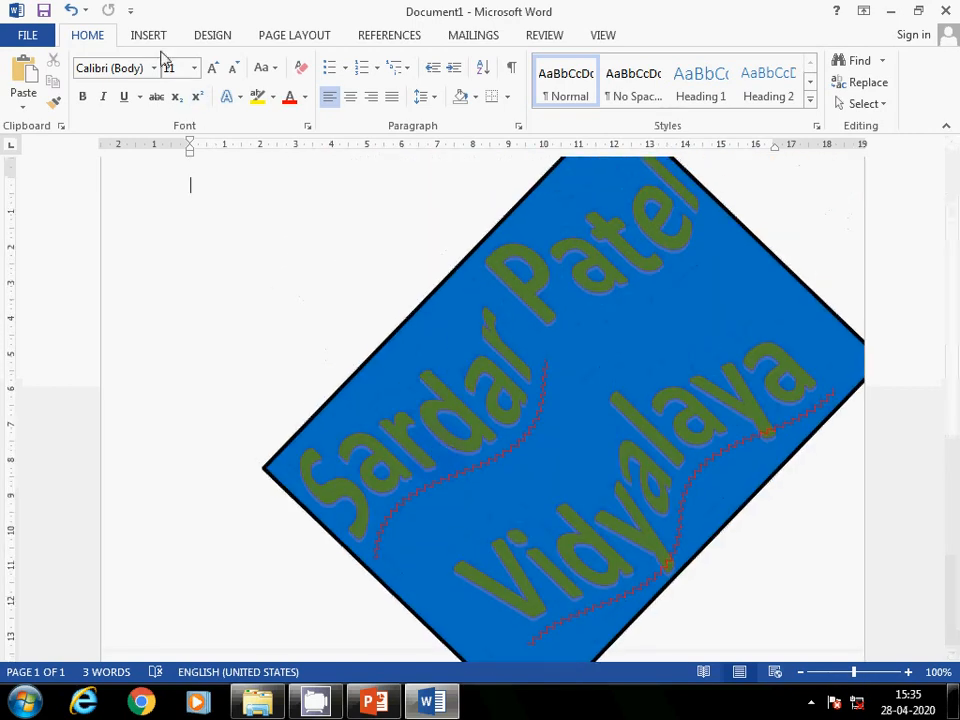
Step: Draw a text box about 6.4 cm wide and 2.8 cm high in the page's upper-left area, reading "Advertise : Buy one get on free"
left_click(150, 37)
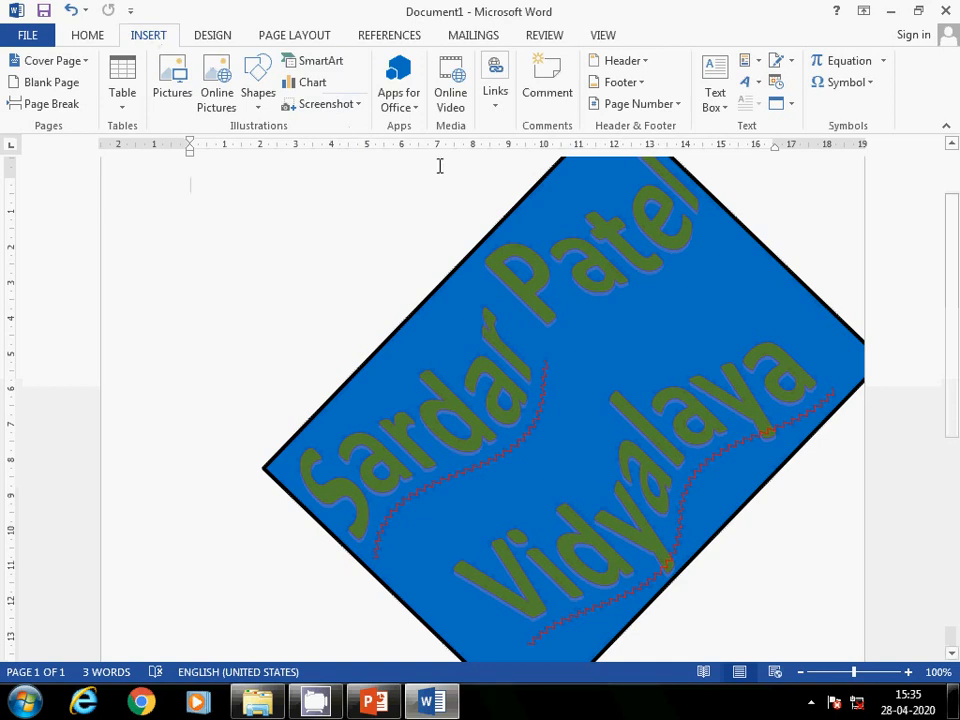
left_click(727, 109)
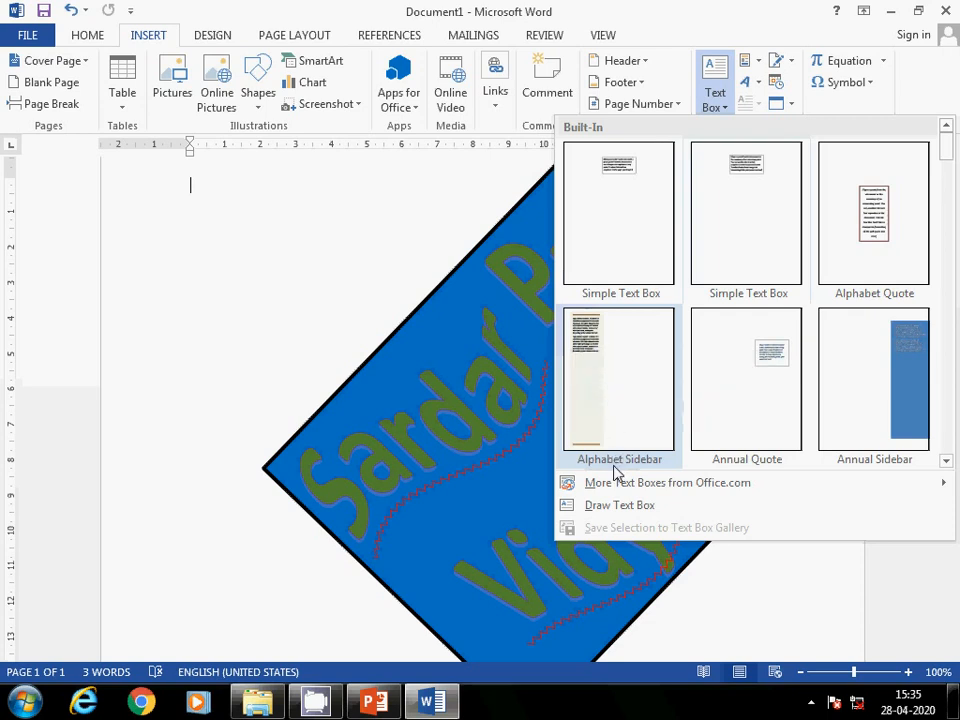
left_click(612, 515)
mouse_move(174, 191)
left_mouse_down()
mouse_move(180, 231)
mouse_move(373, 257)
mouse_move(400, 293)
left_mouse_up()
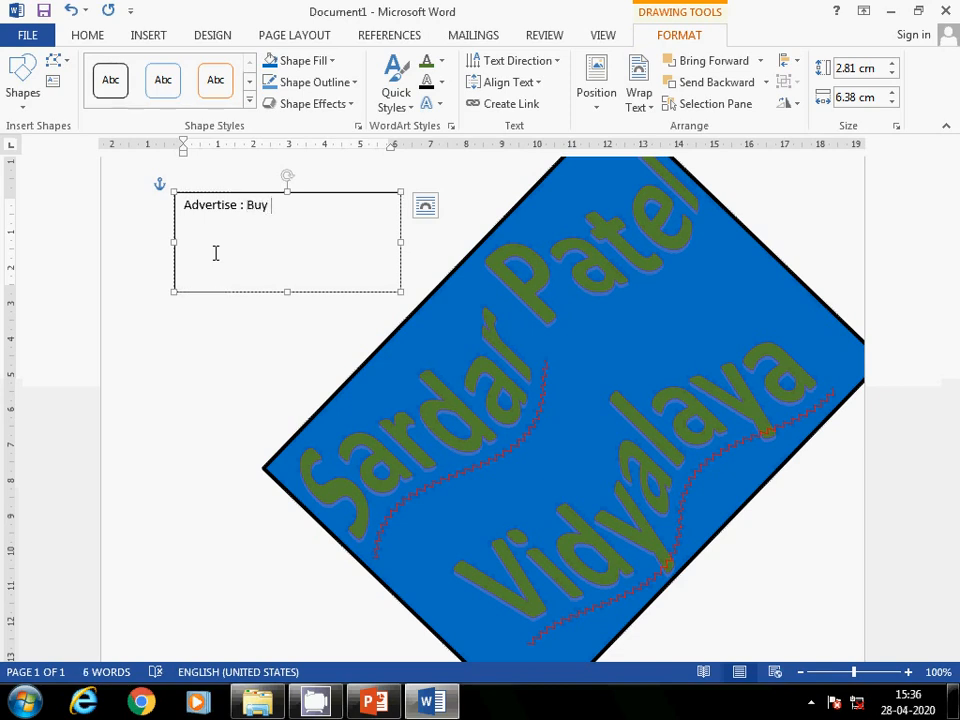
type("on free")
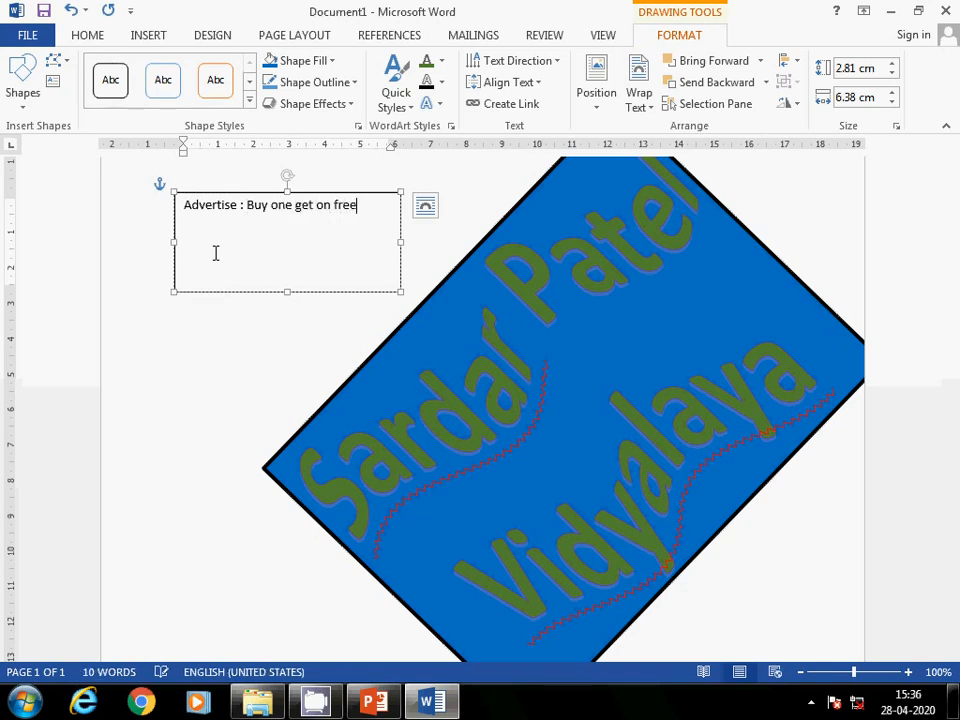
Step: Shrink the advertisement text box from its lower edge to a height of about 0.85 cm
left_click(340, 332)
left_click(373, 236)
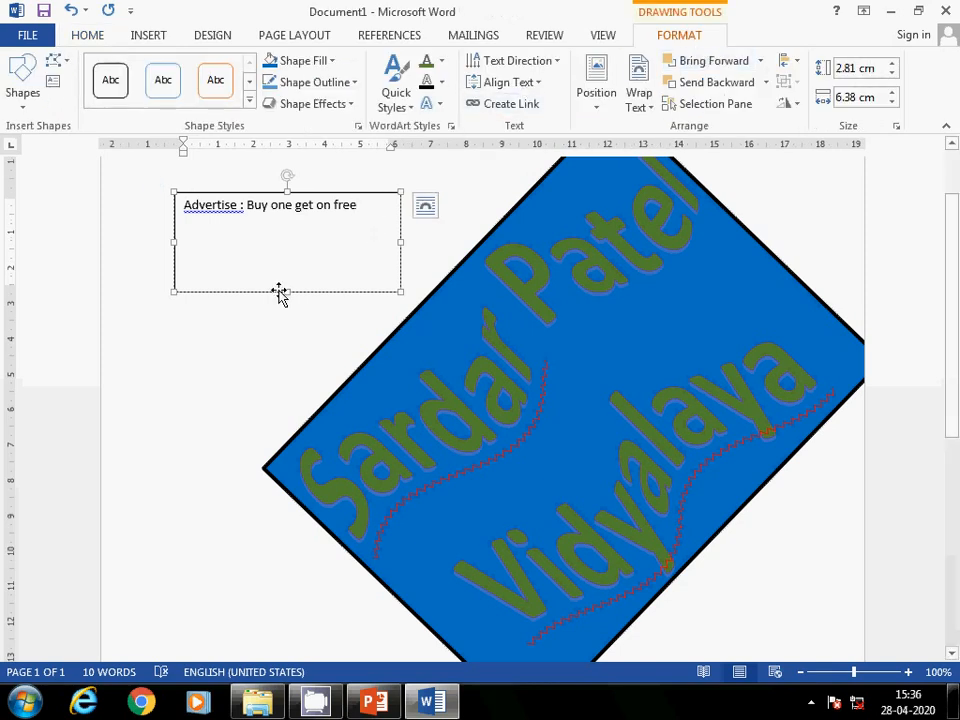
left_click_drag(290, 290, 289, 221)
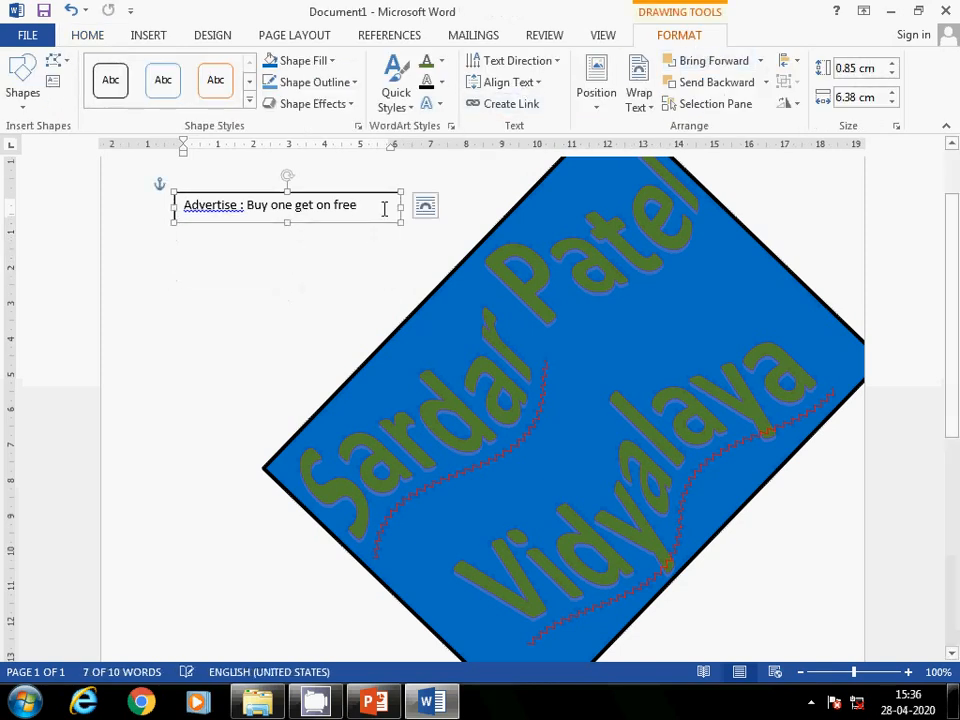
Step: Fill the advertisement text box with the picture Chrysanthemum.jpg from the Sample Pictures folder, working offline
left_click(327, 61)
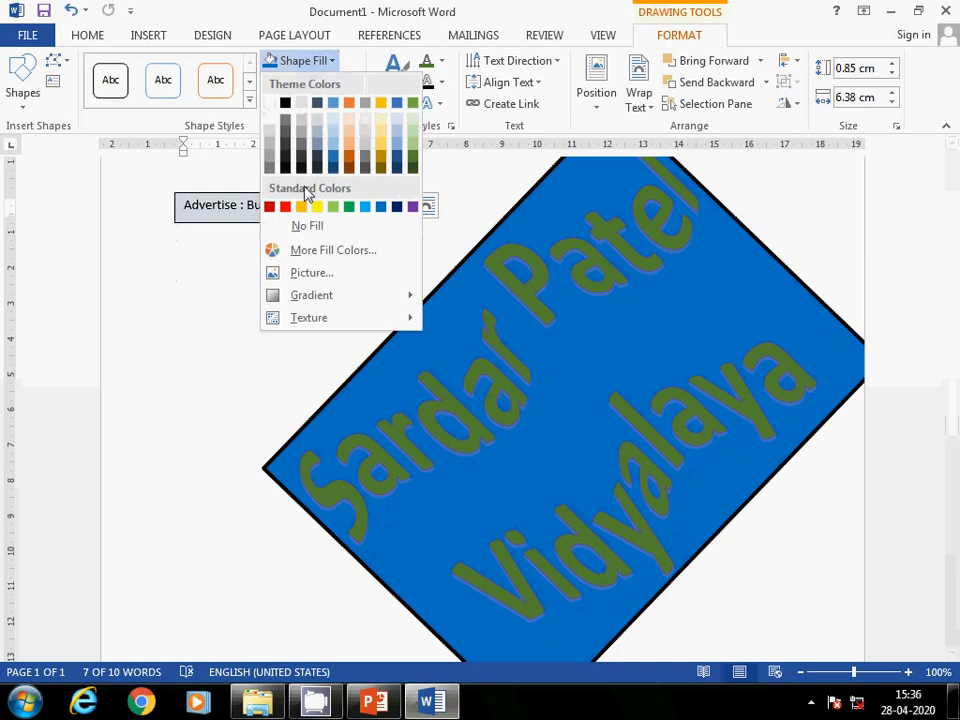
left_click(316, 274)
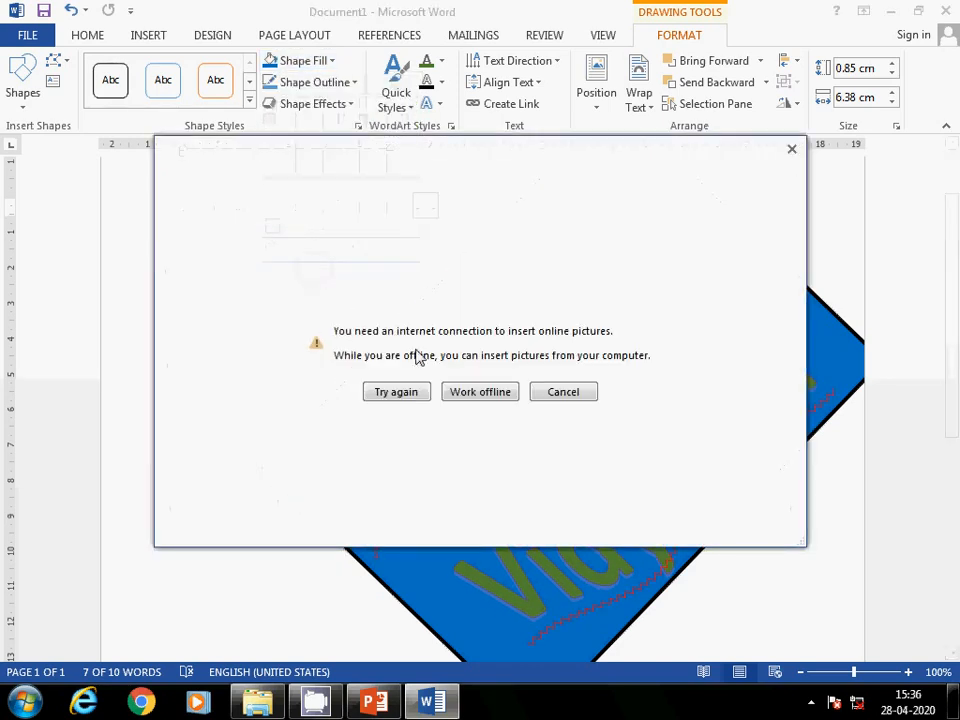
left_click(482, 397)
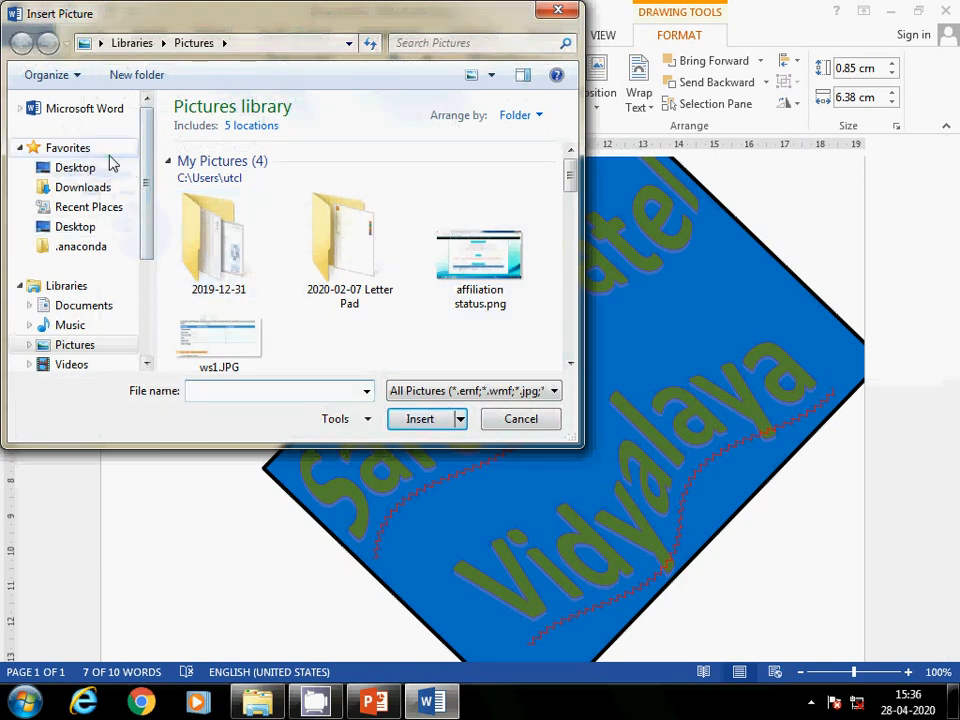
left_click(76, 345)
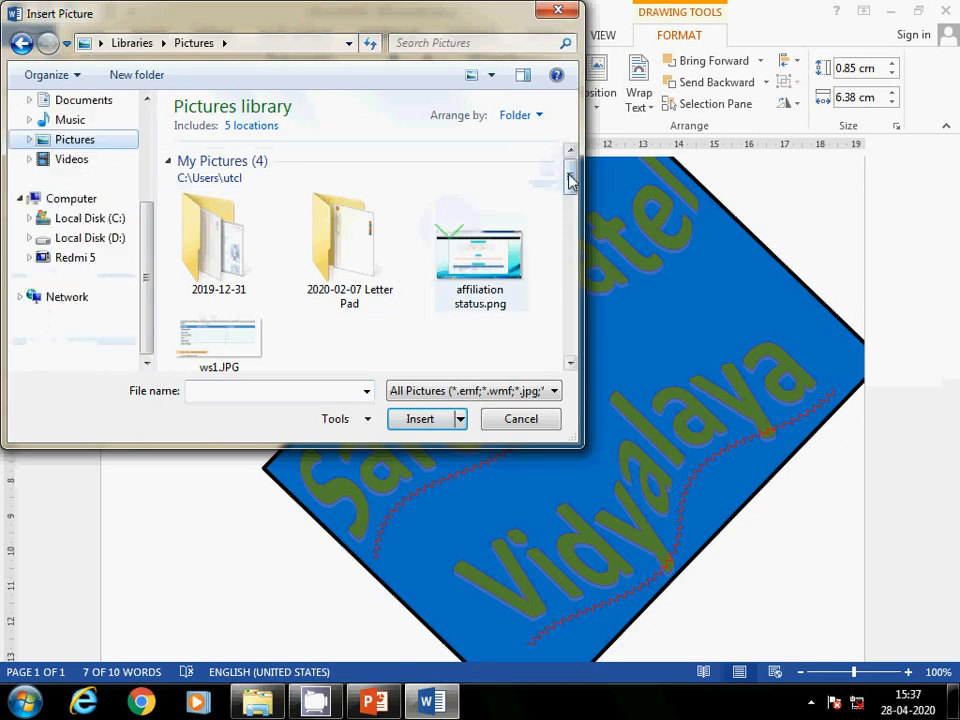
left_click_drag(572, 180, 578, 215)
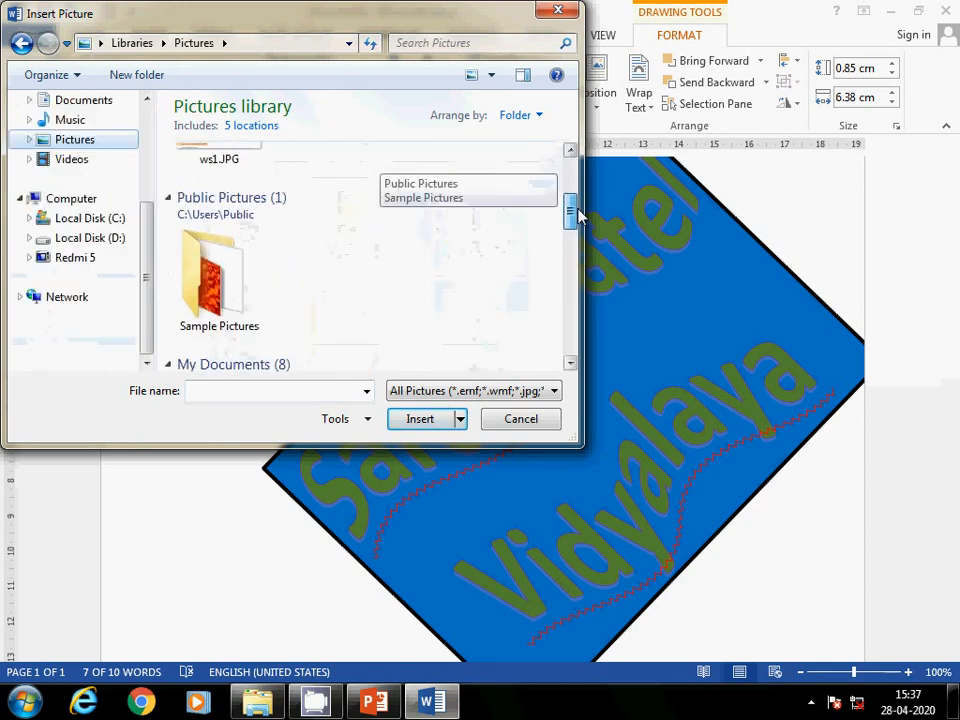
double_click(210, 305)
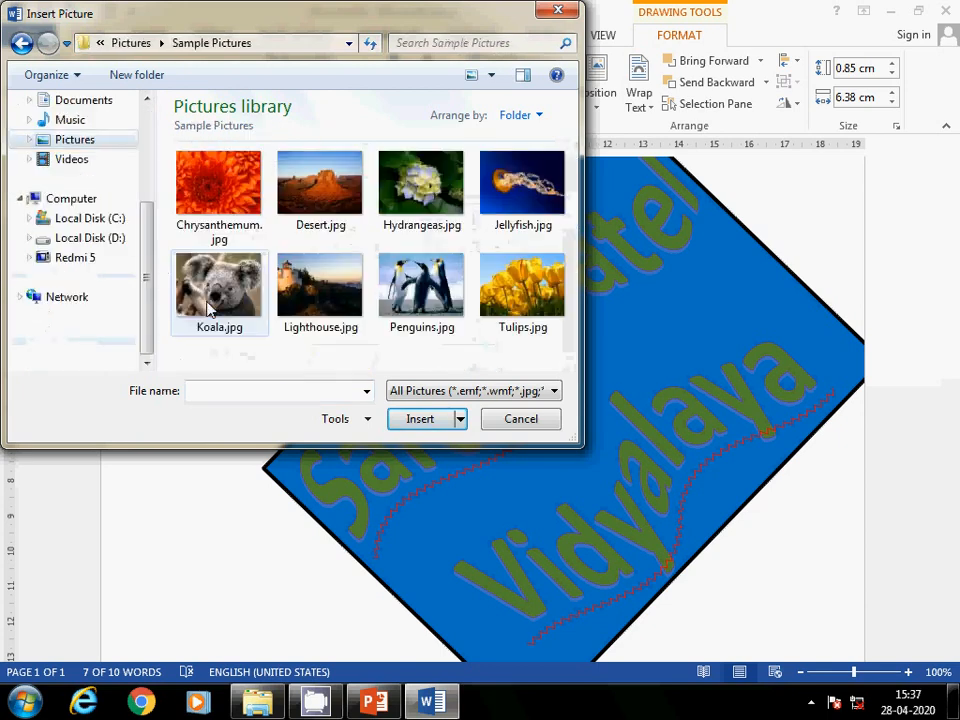
left_click(229, 206)
left_click(414, 419)
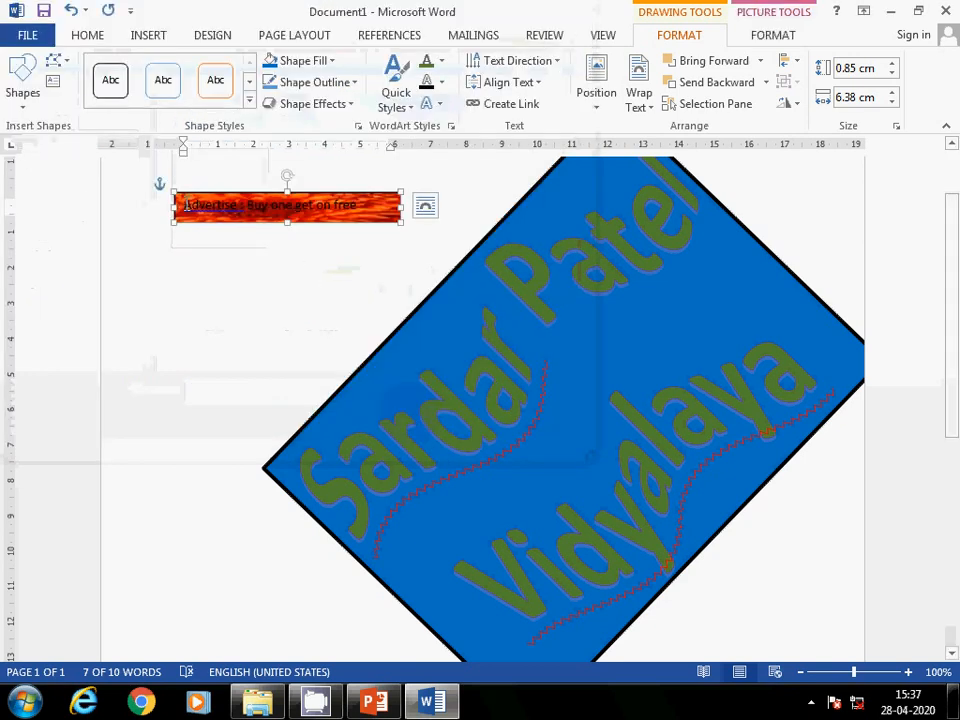
Step: Fill the WordArt's shape with the picture Hydrangeas.jpg from the Sample Pictures folder and deselect it
left_click(454, 323)
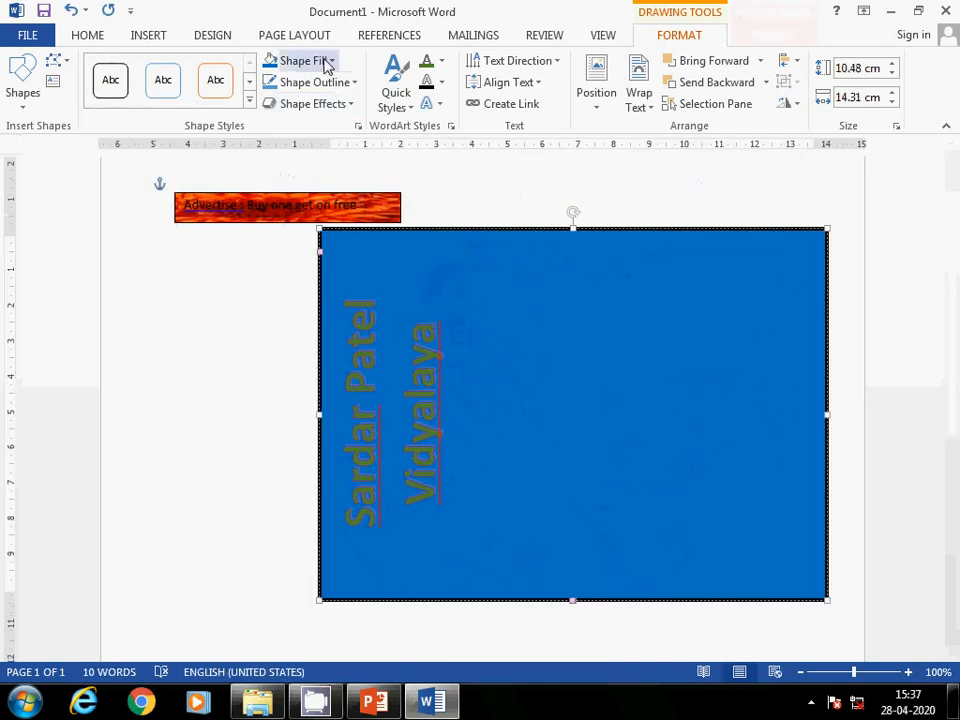
left_click(330, 61)
left_click(314, 273)
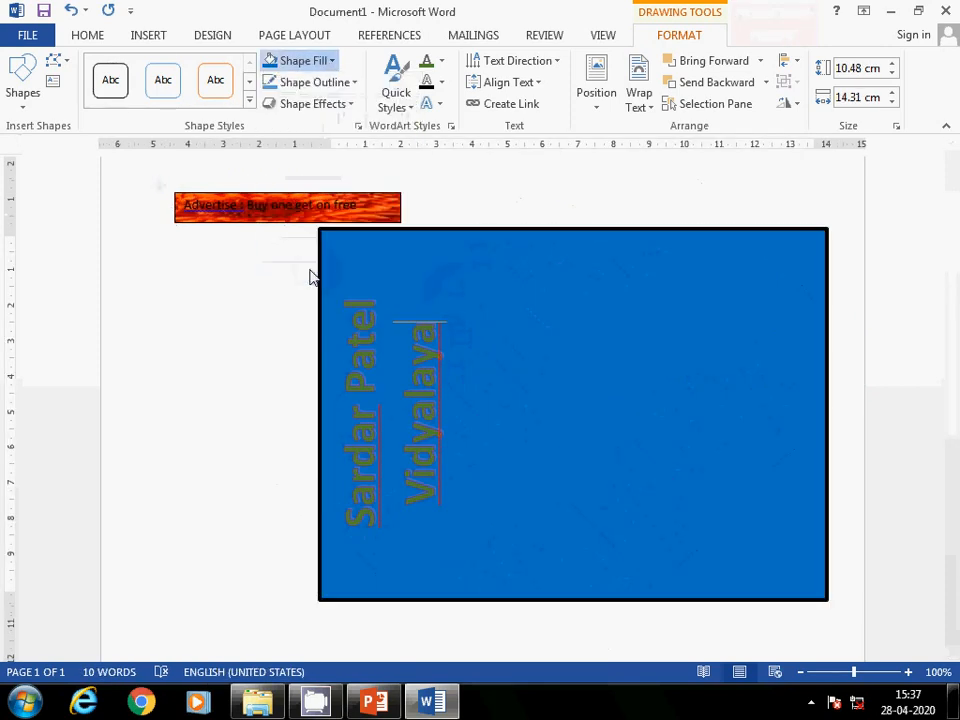
left_click(480, 392)
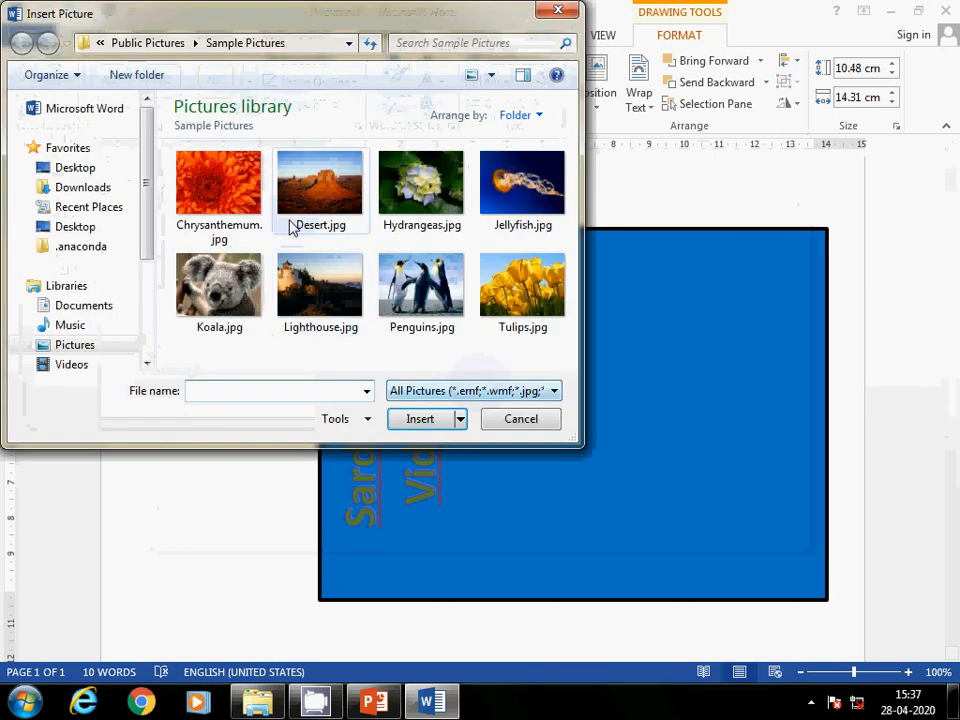
left_click(420, 185)
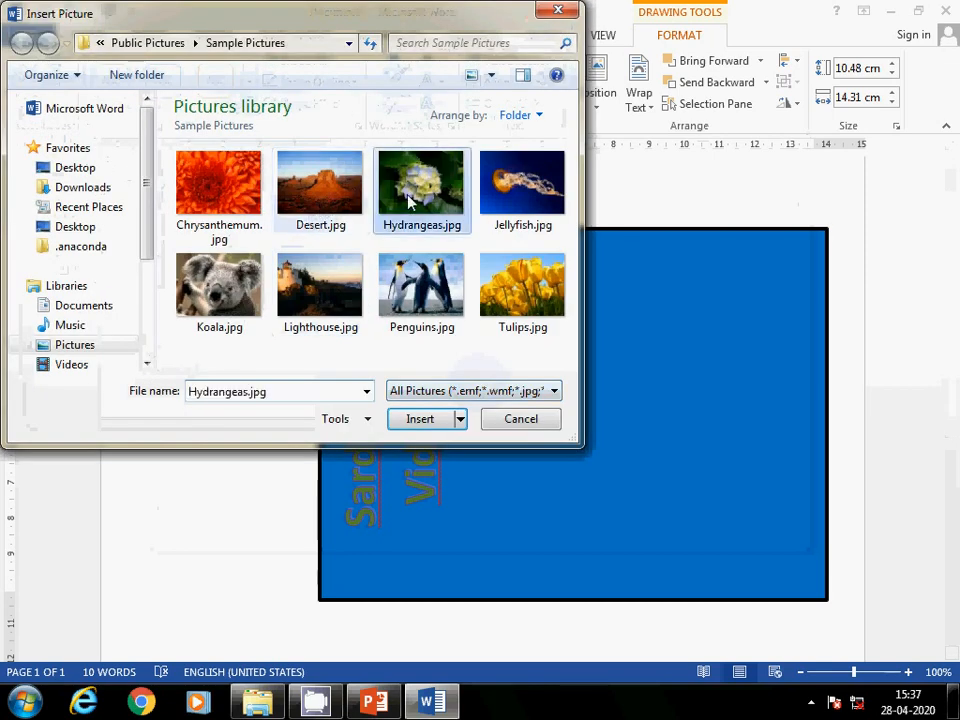
left_click(444, 423)
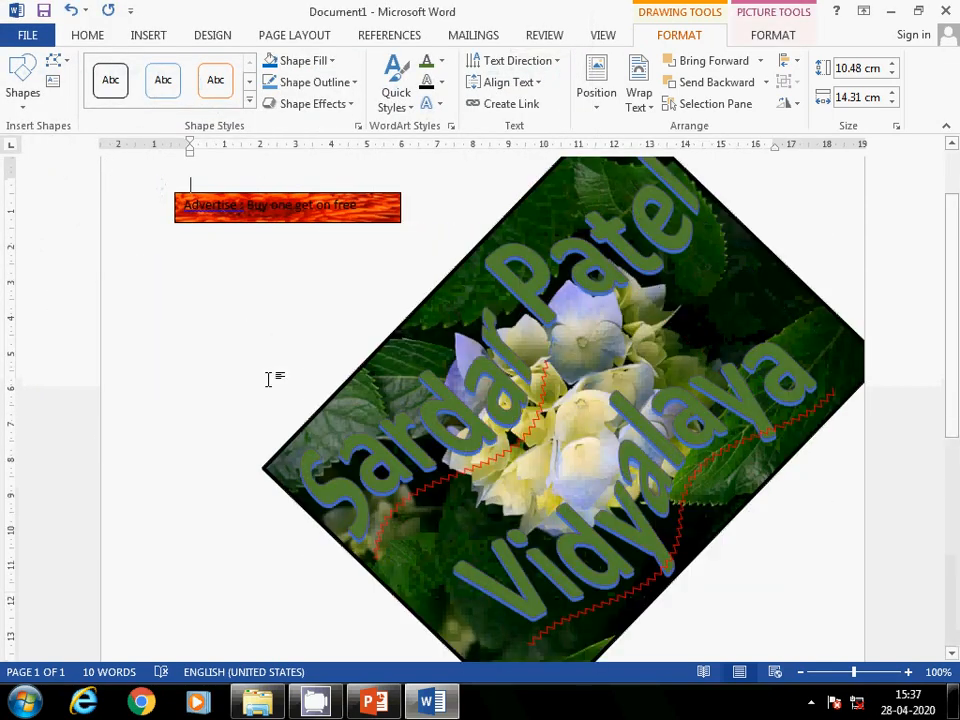
left_click(268, 378)
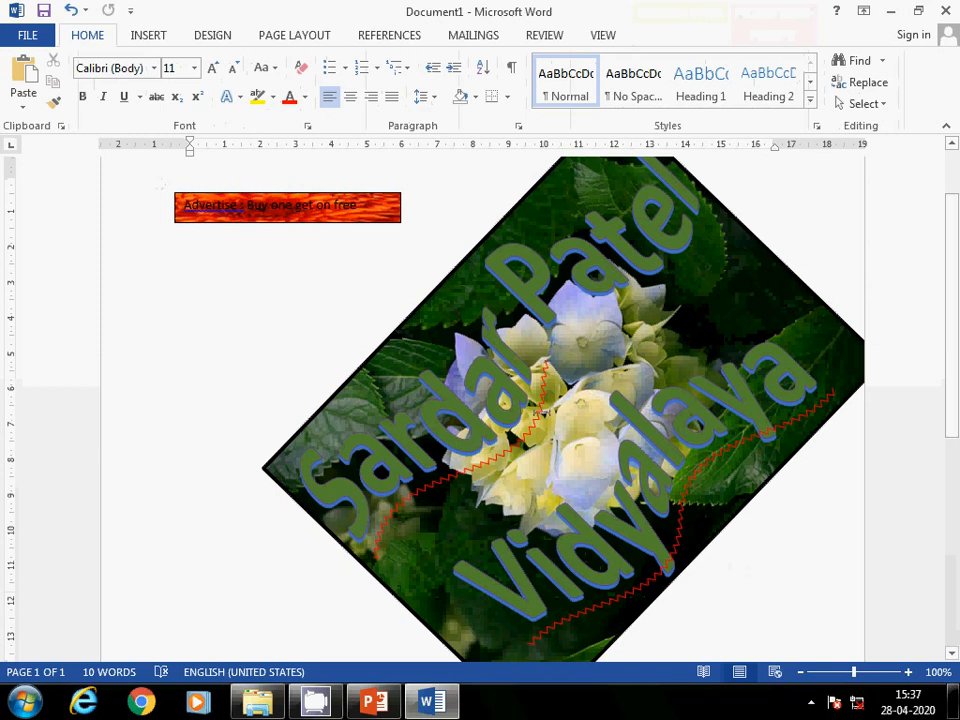
Step: Select the WordArt again, set its shape's picture fill to Chrysanthemum.jpg from Sample Pictures, and deselect it
left_click(572, 211)
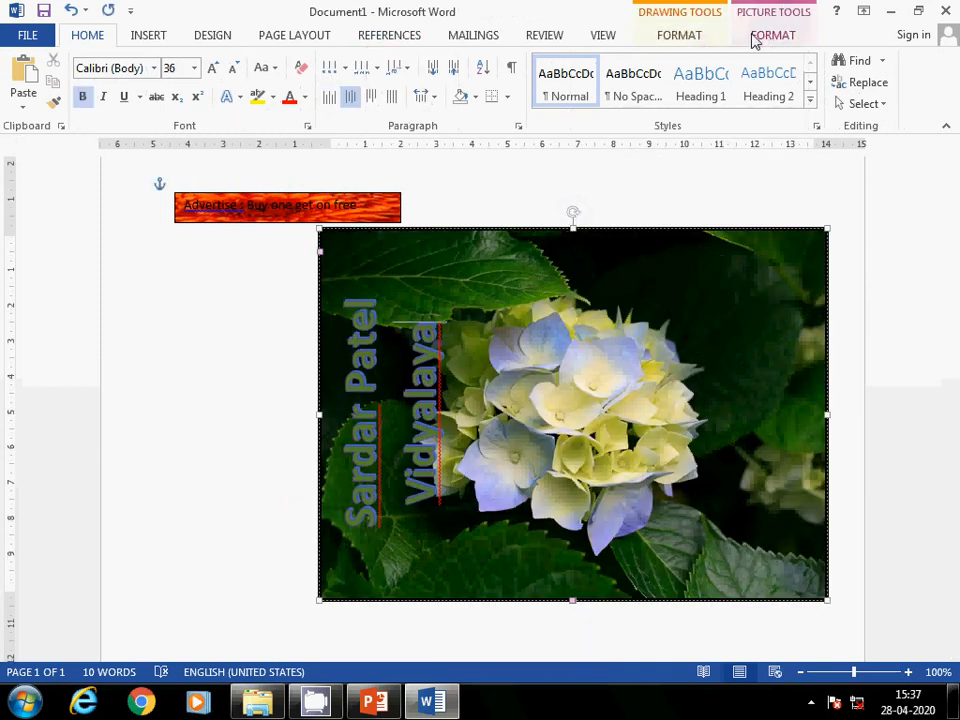
left_click(703, 38)
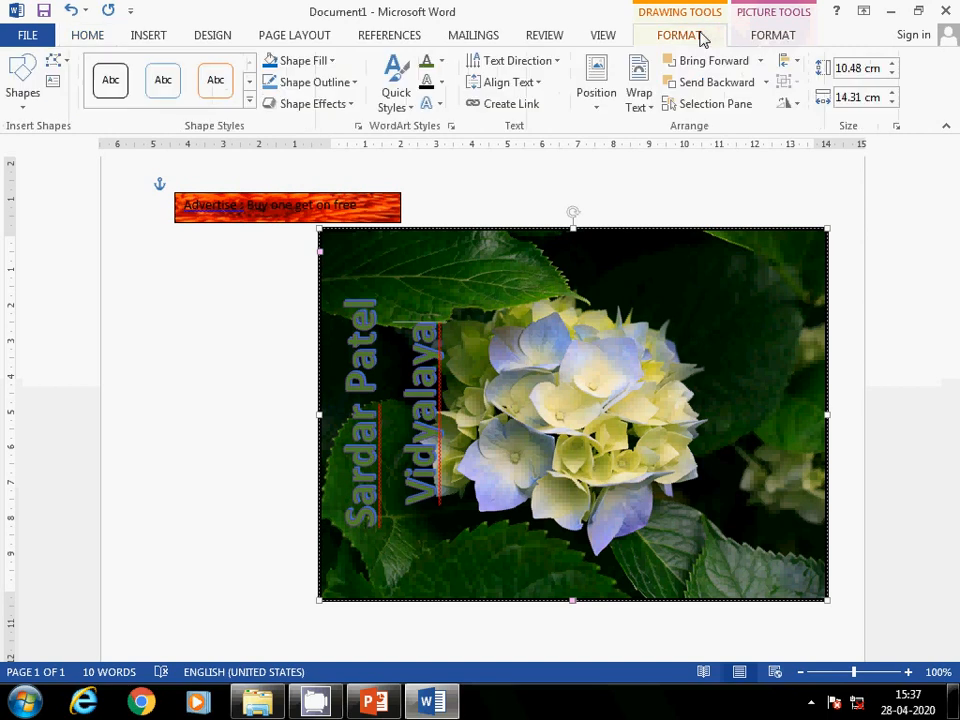
left_click(332, 64)
left_click(302, 273)
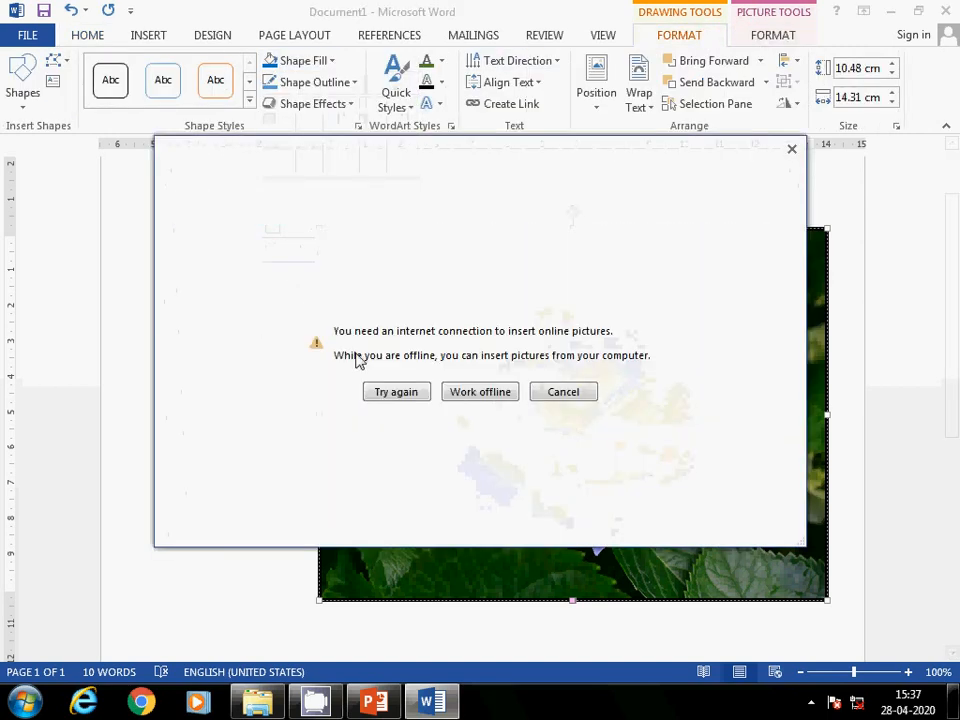
left_click(479, 394)
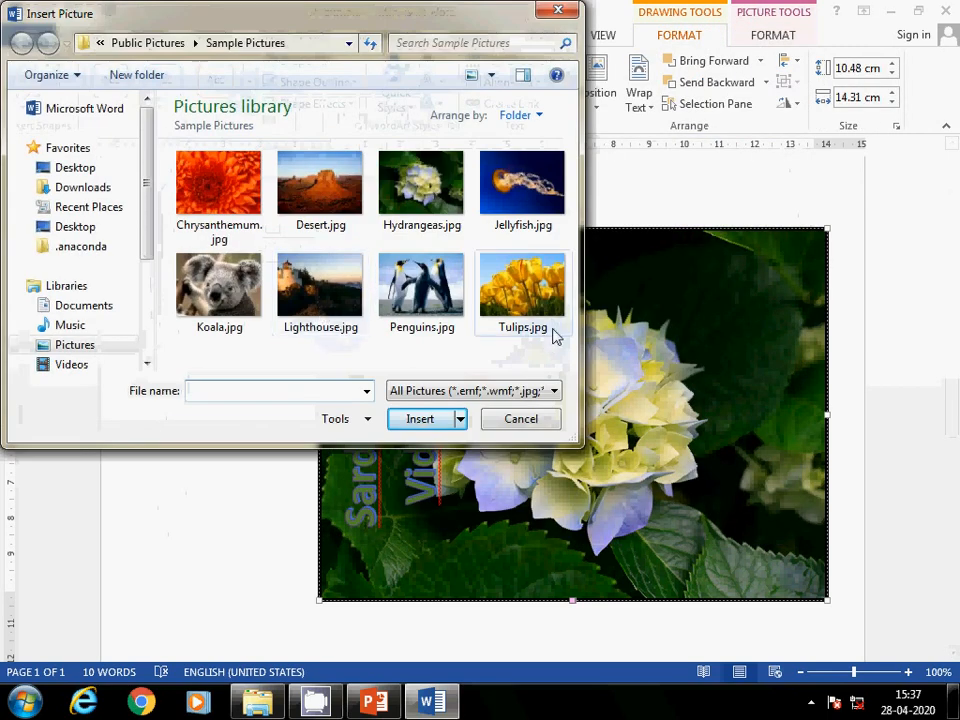
left_click(521, 289)
left_click(240, 190)
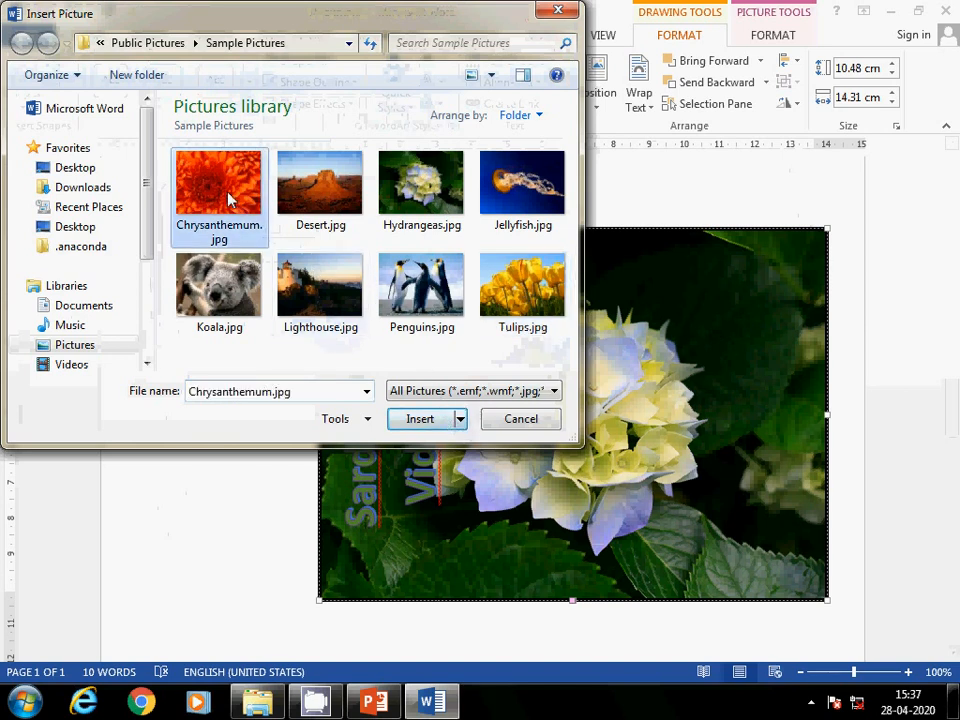
left_click(406, 421)
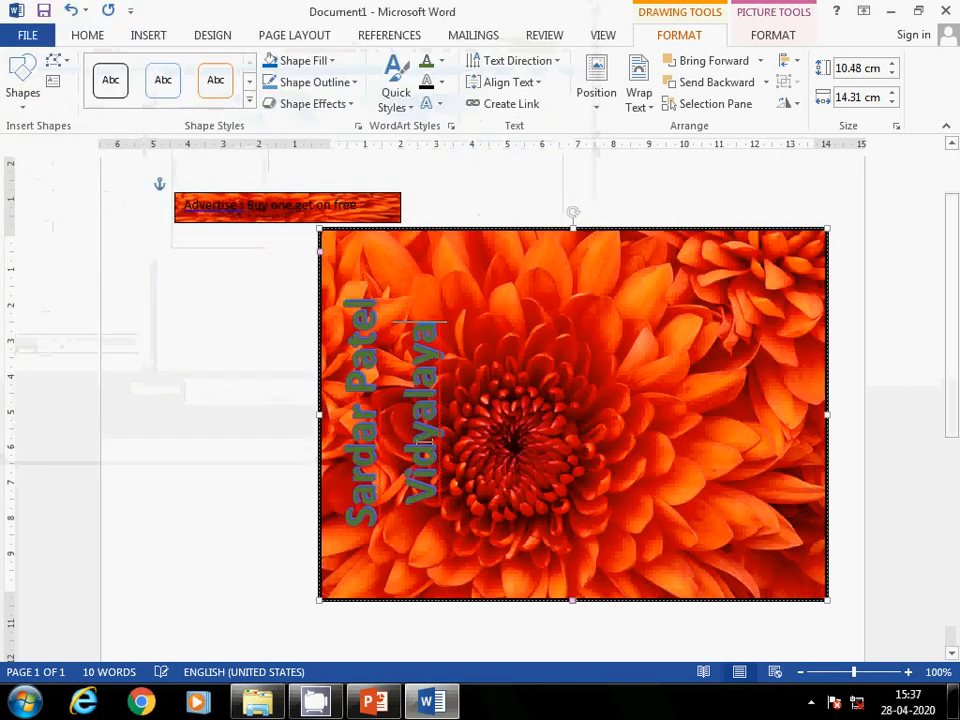
left_click(259, 374)
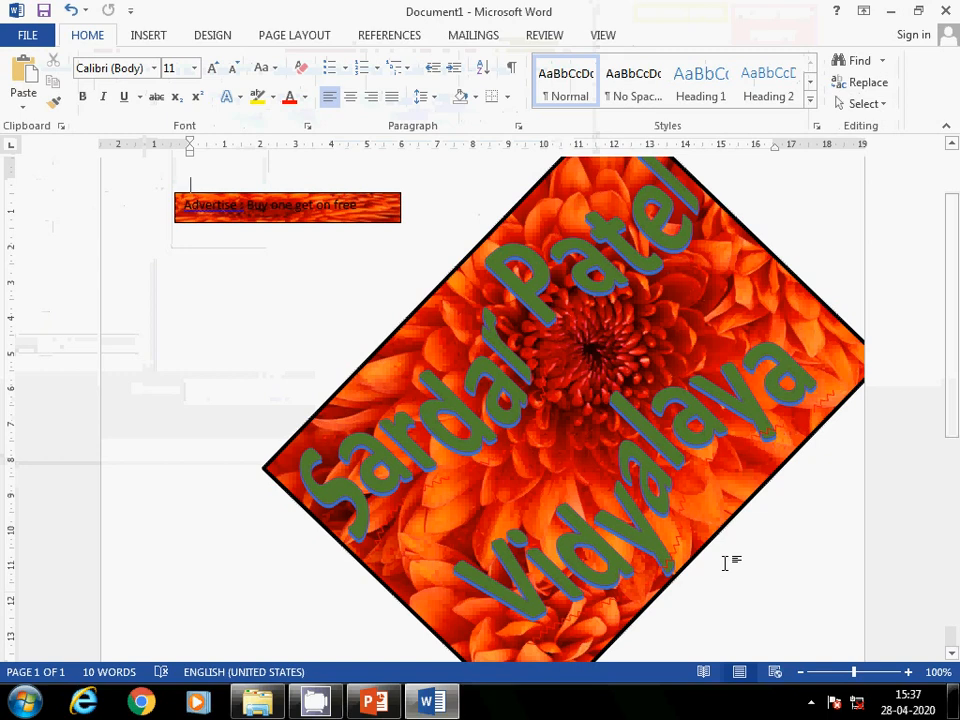
Step: Set the document zoom to 75%
left_click(613, 42)
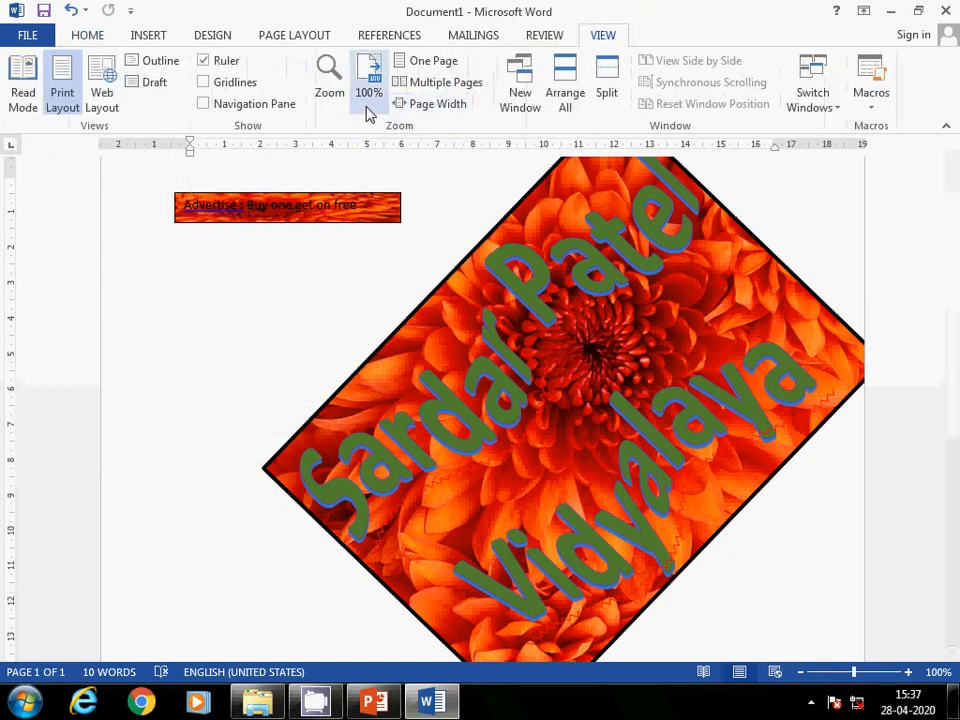
left_click(332, 95)
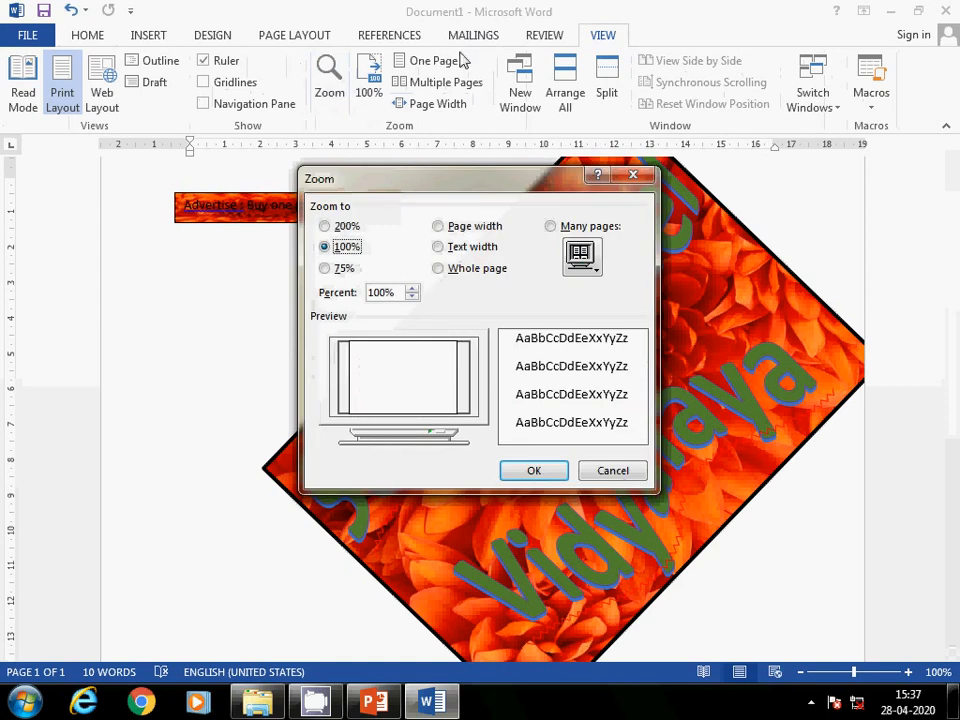
left_click(345, 269)
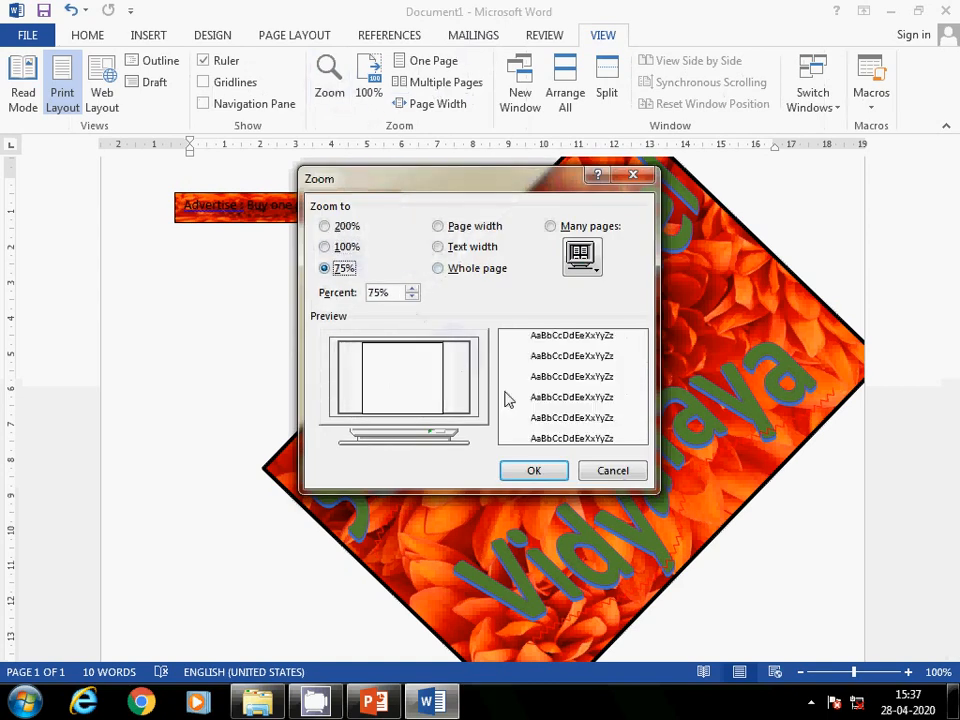
left_click(543, 470)
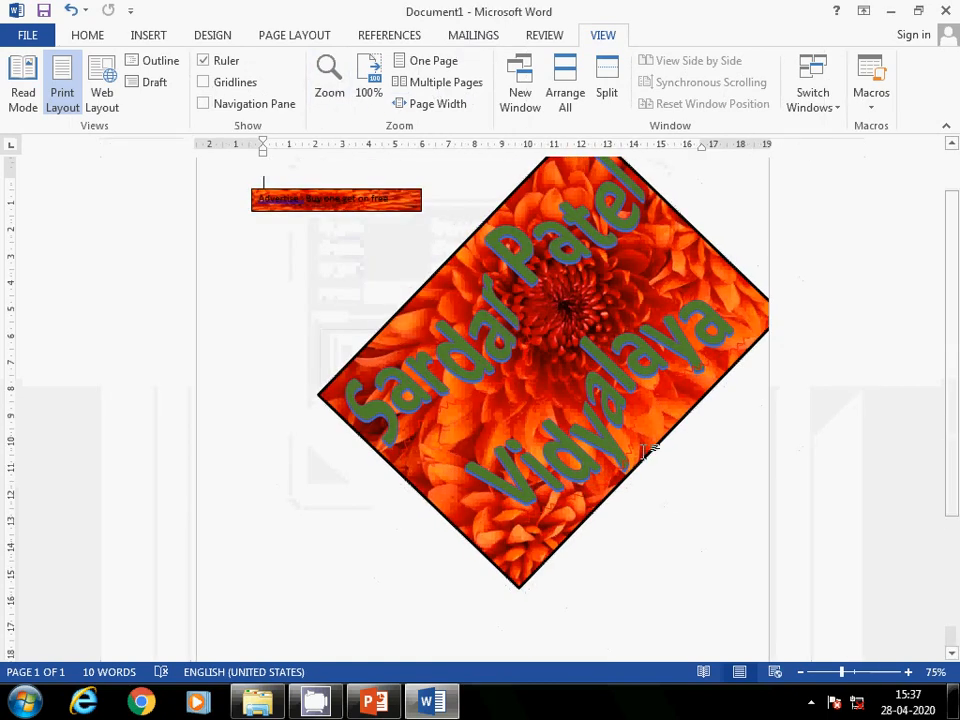
Step: Move the WordArt down and toward the left margin so its whole diamond fits on the page, and deselect it
left_click(478, 222)
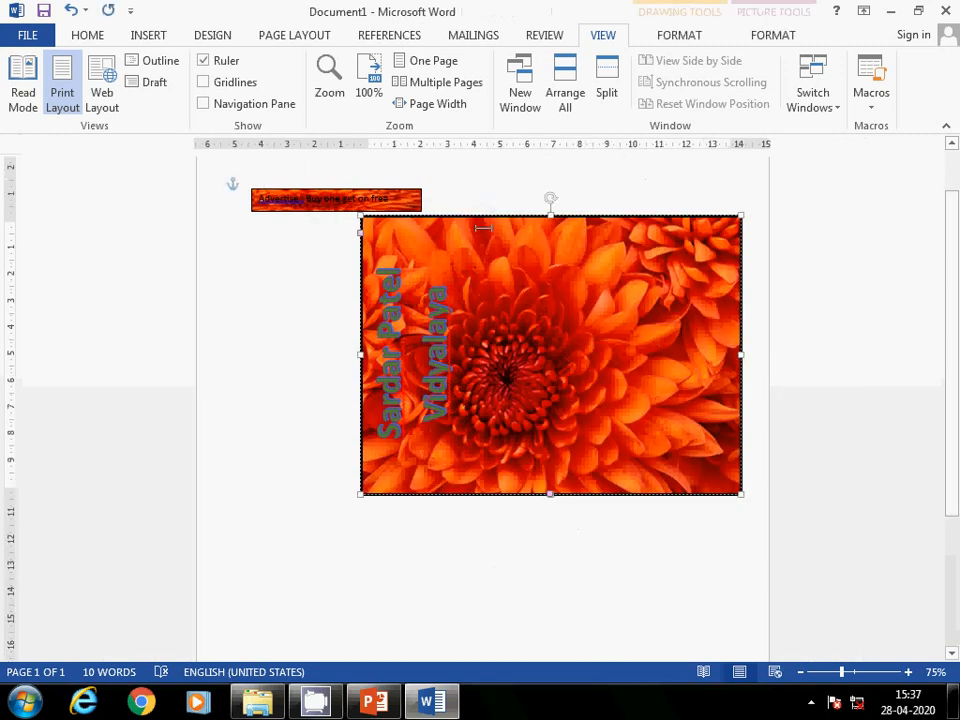
left_click_drag(503, 216, 440, 272)
left_click(700, 482)
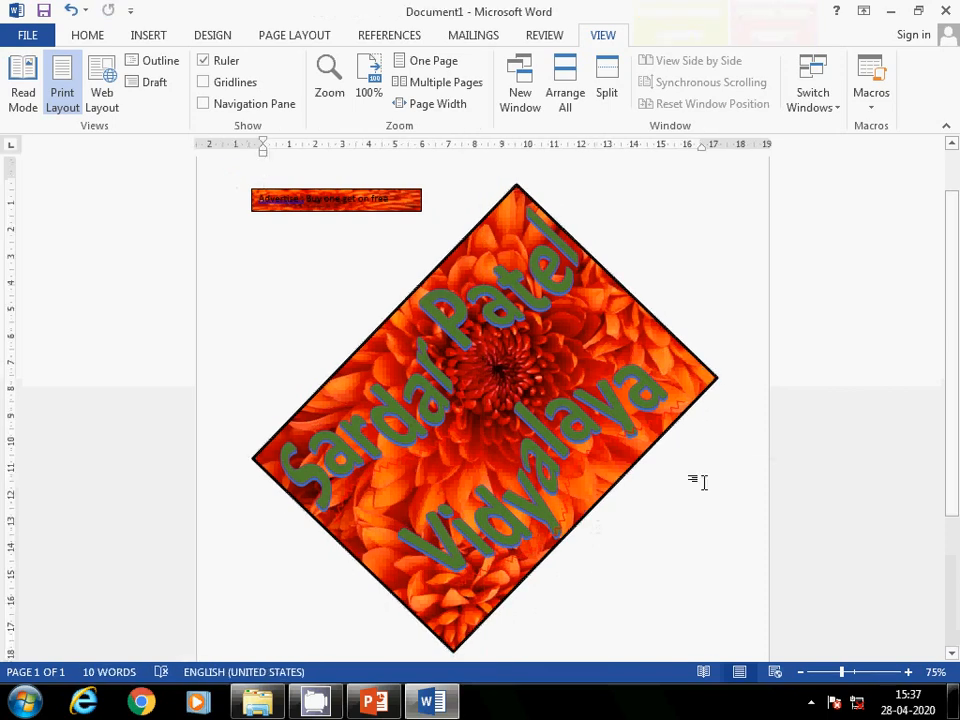
Step: Give the advertisement text box a thicker outline and color that outline yellow
left_click_drag(393, 201, 306, 199)
left_click(680, 38)
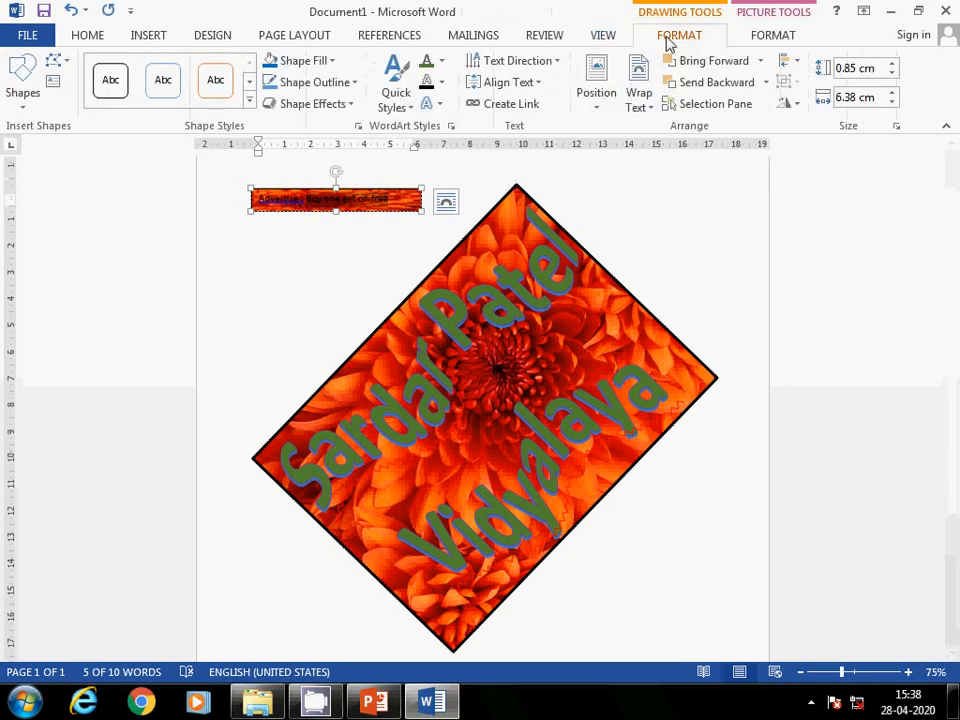
left_click(354, 83)
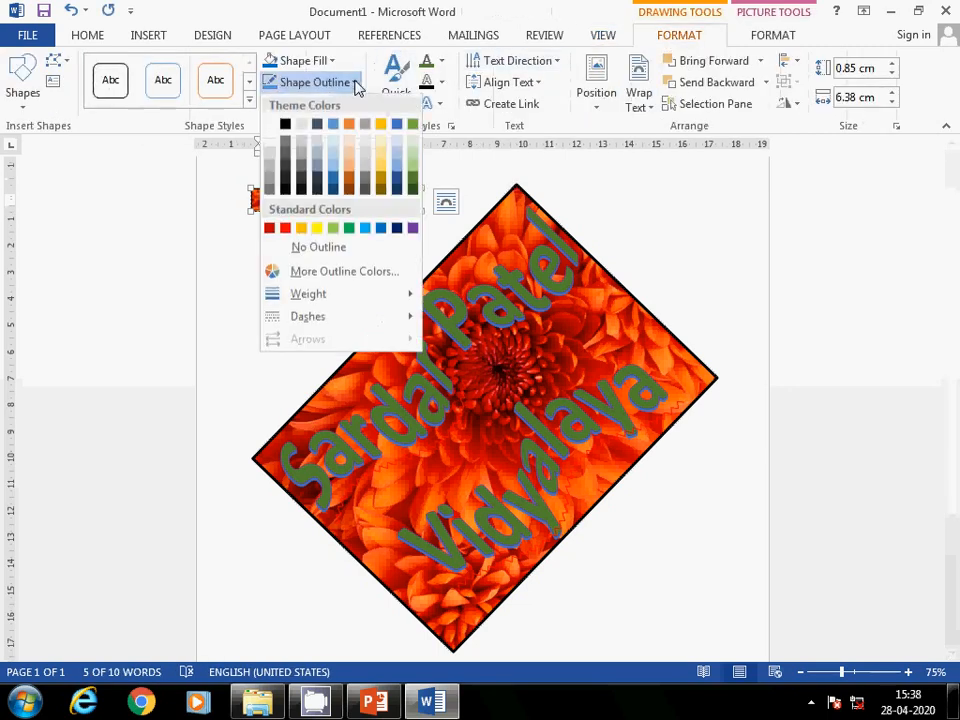
mouse_move(350, 296)
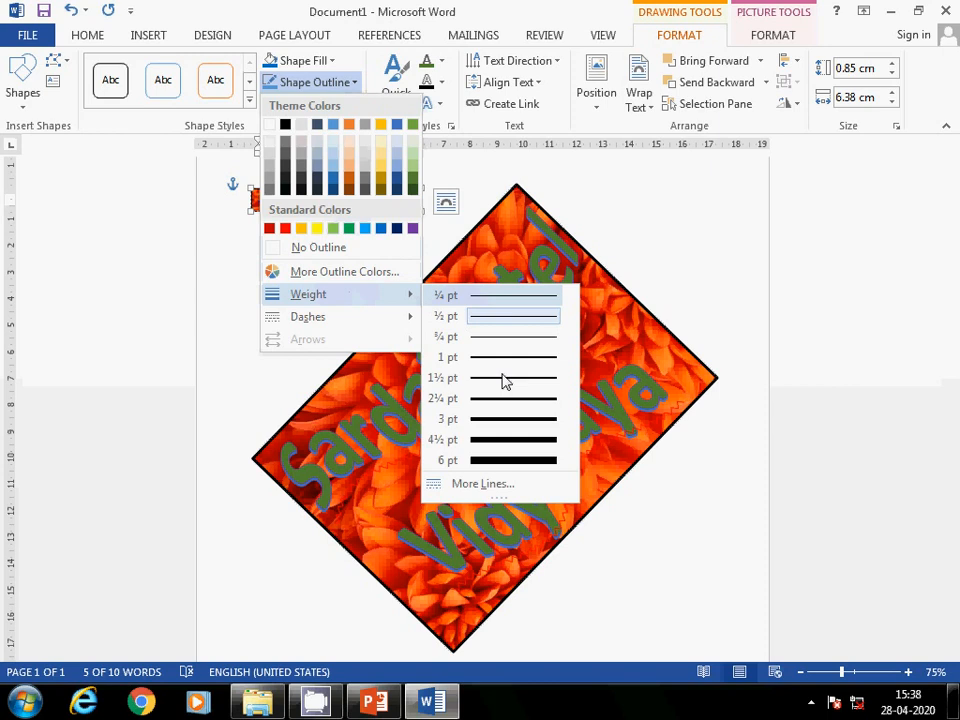
left_click(505, 450)
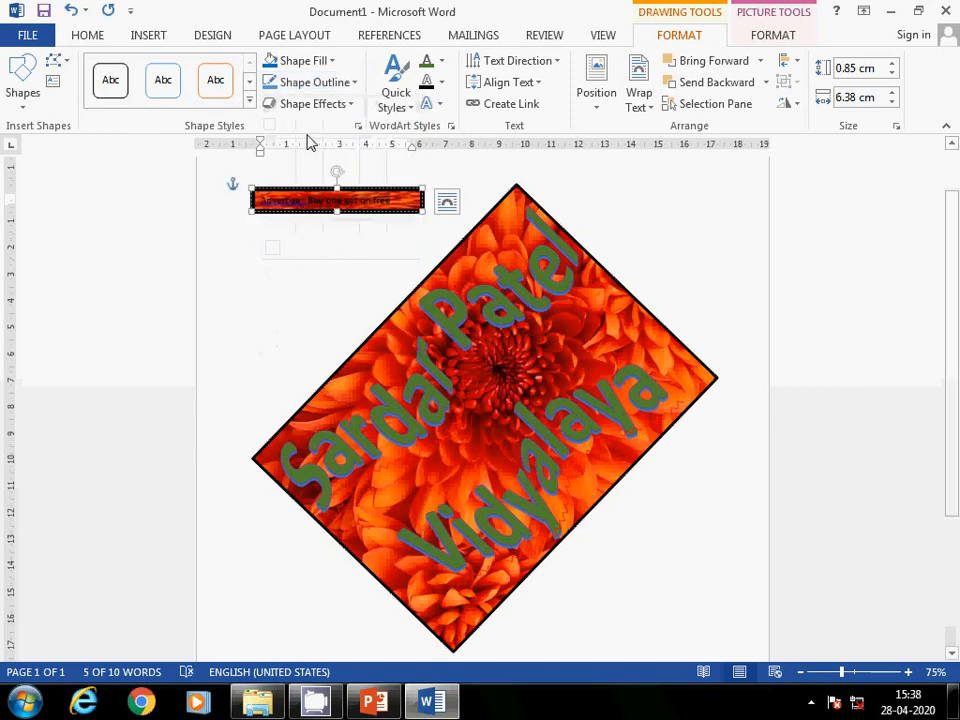
left_click(355, 84)
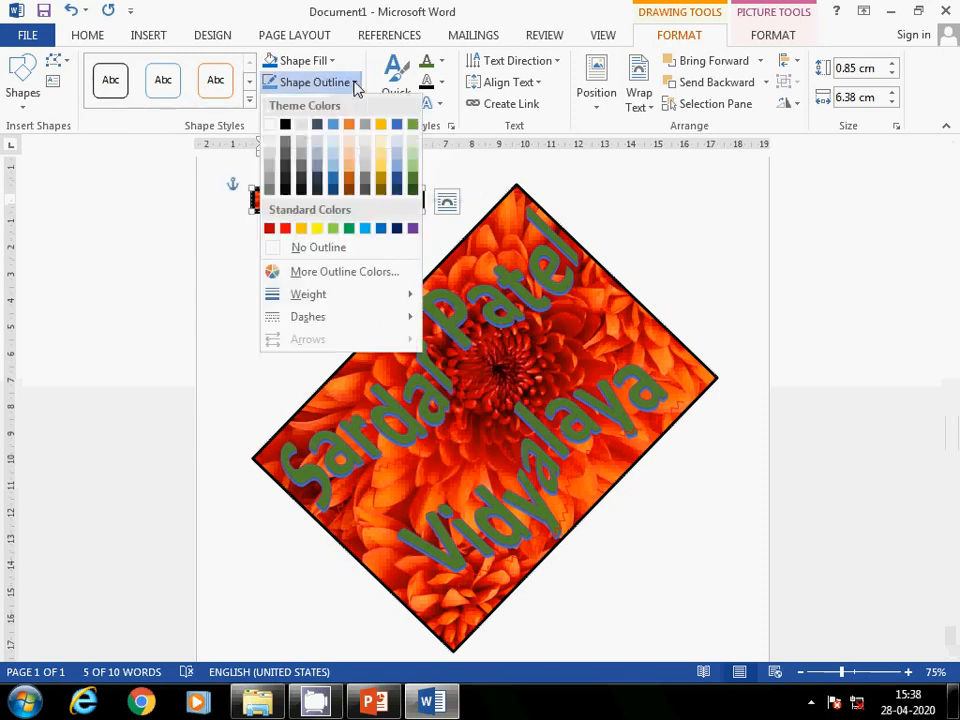
left_click(316, 226)
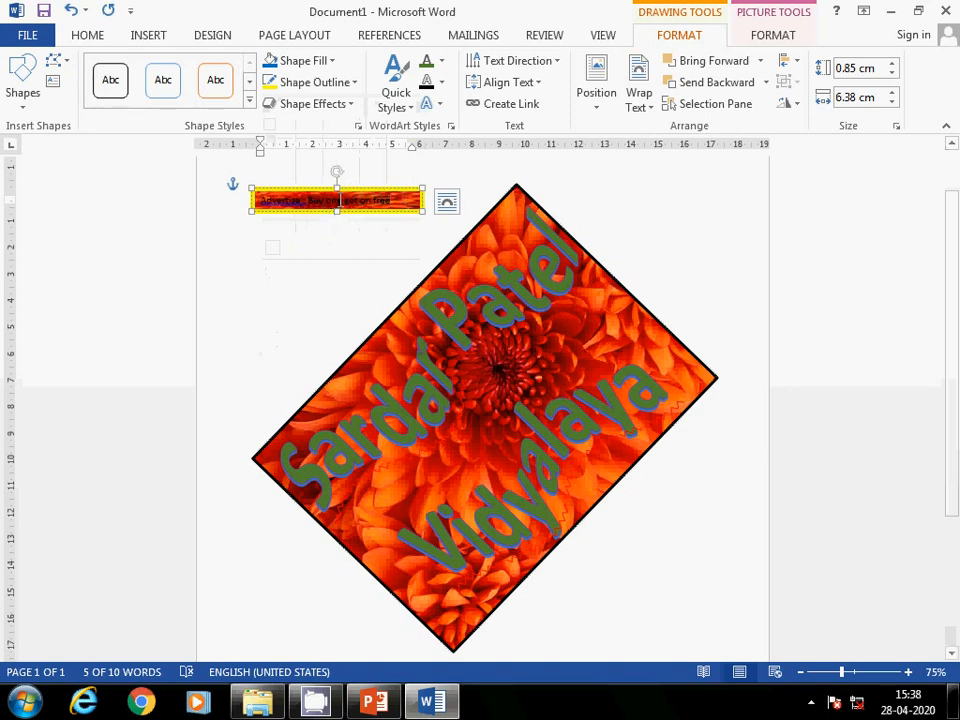
Step: Try Dark Blue as the font color of the advertisement text
left_click(90, 36)
left_click(304, 97)
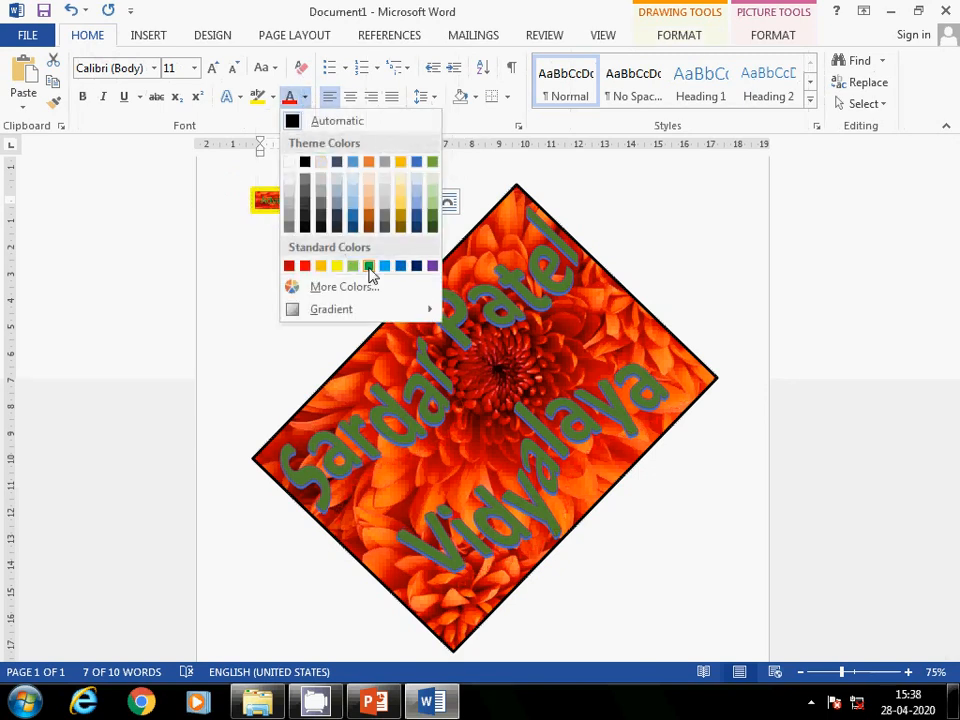
left_click(421, 270)
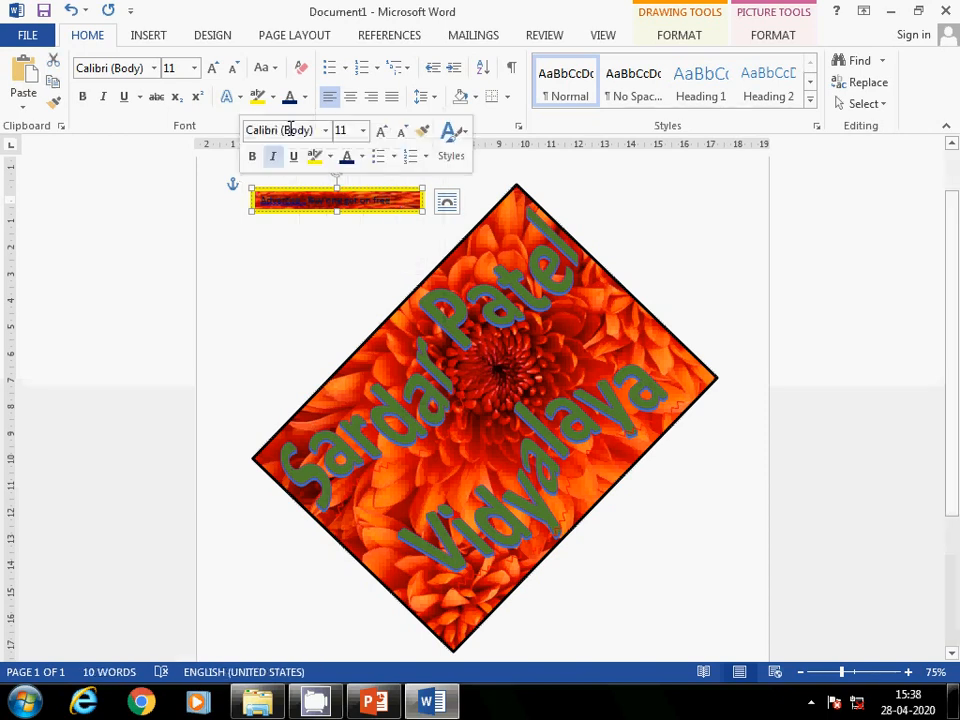
Step: Set the advertisement text's font color to Yellow
left_click(305, 97)
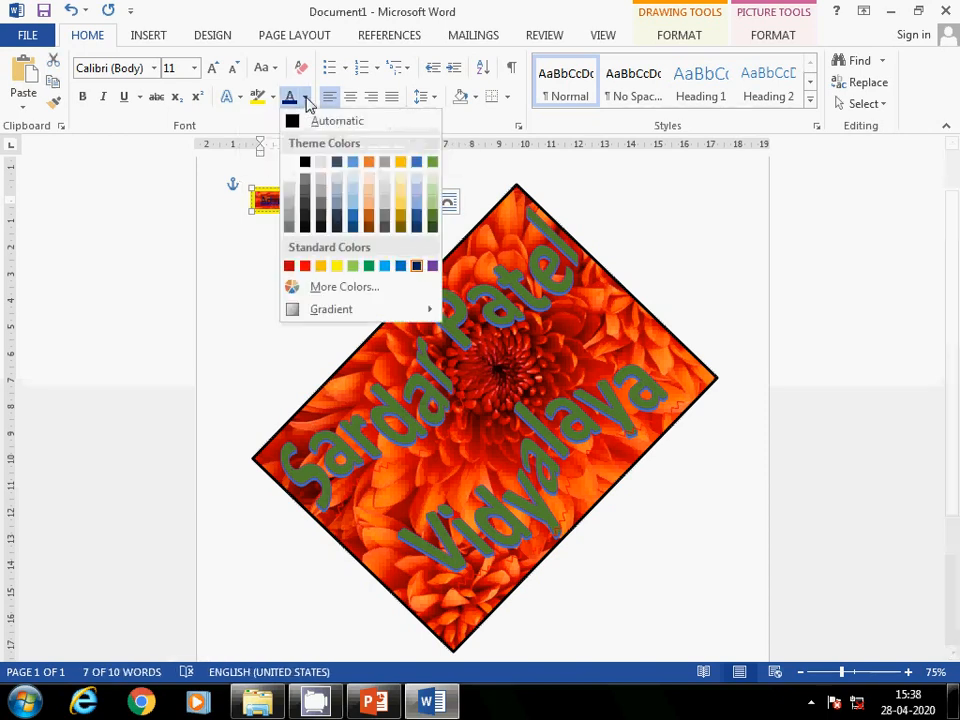
left_click(337, 267)
left_click(326, 208)
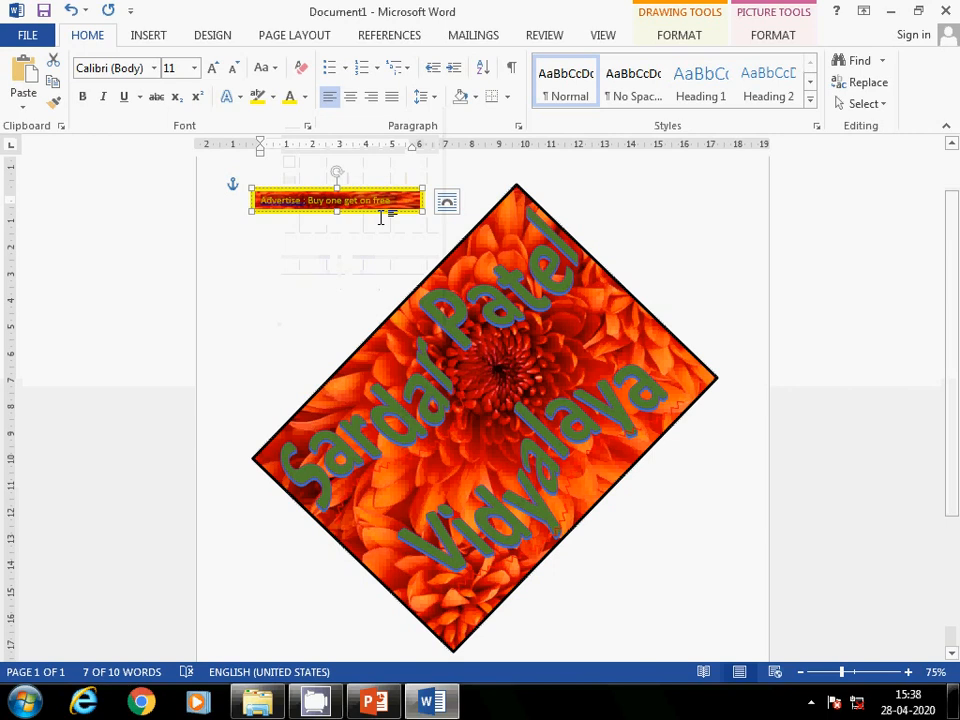
Step: Enlarge the advertisement text to 14 pt and extend its box downward to a height of about 2.75 cm
key("ctrl+shift+period")
key("ctrl+shift+period")
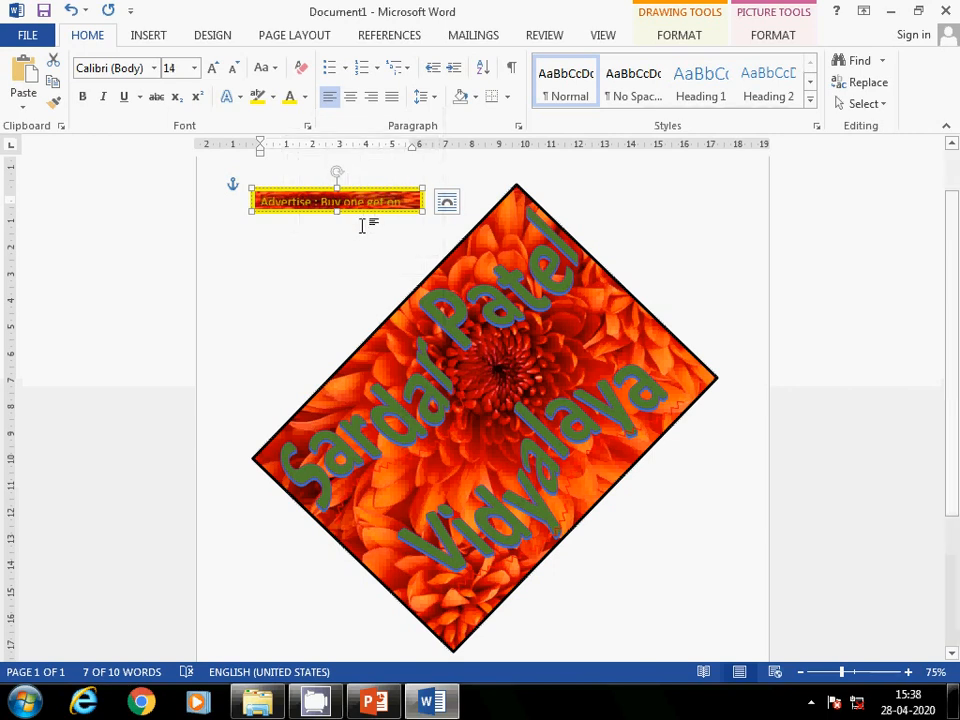
left_click_drag(337, 212, 336, 262)
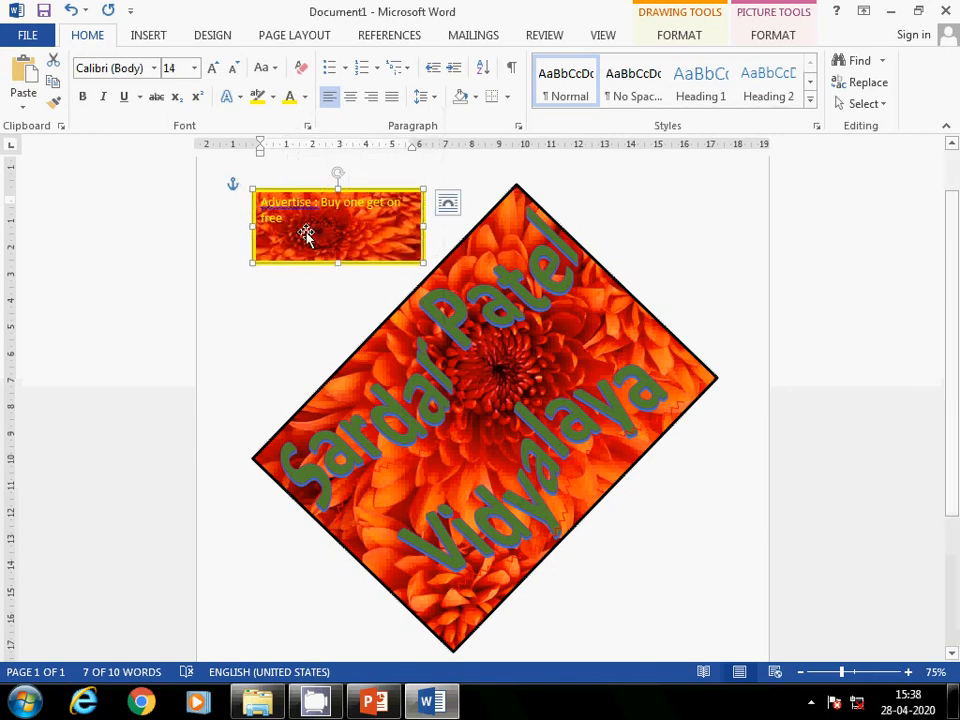
Step: Make the advertisement text 20 pt and bold, and deselect its box
left_click(194, 68)
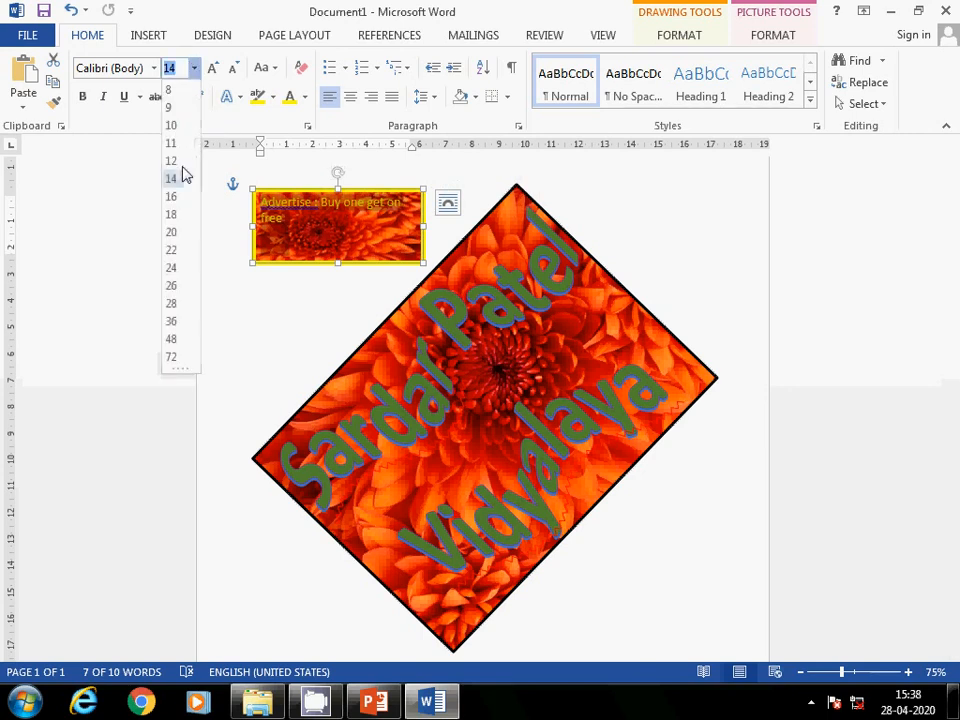
left_click(172, 233)
left_click(83, 97)
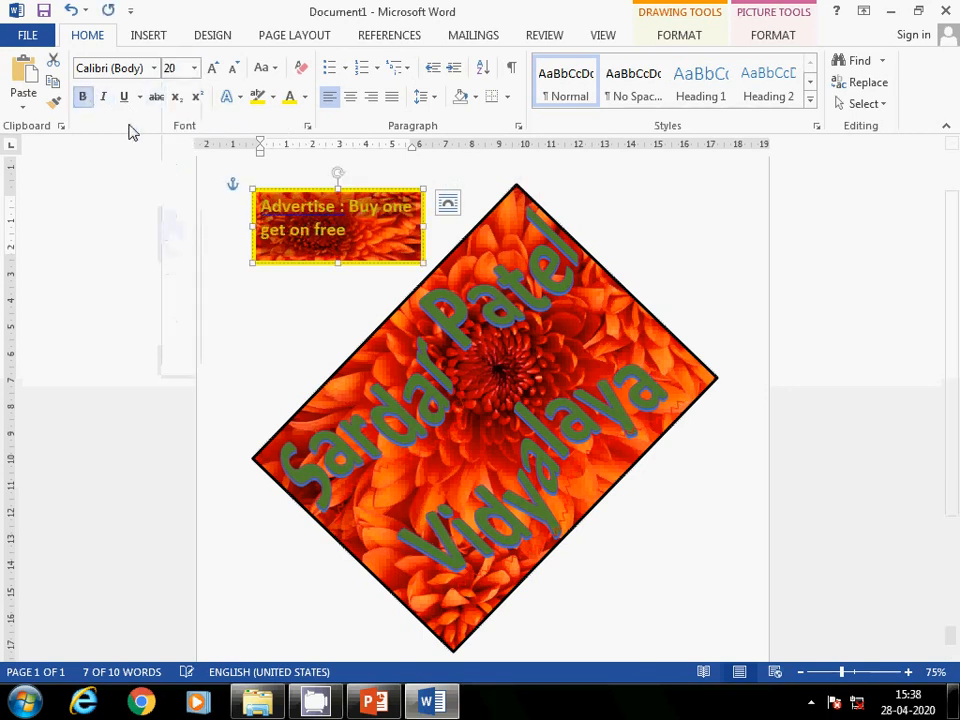
left_click(345, 285)
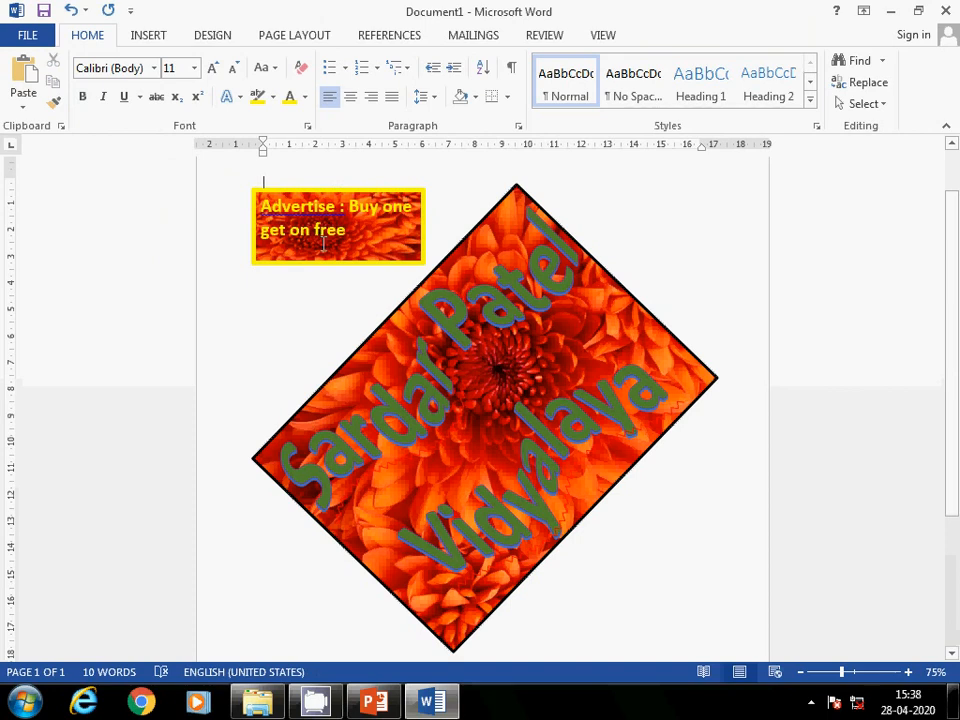
Step: Draw a rounded rectangle about 2.47 cm high and 3.88 cm wide below the advertisement text box and delete it
left_click(335, 200)
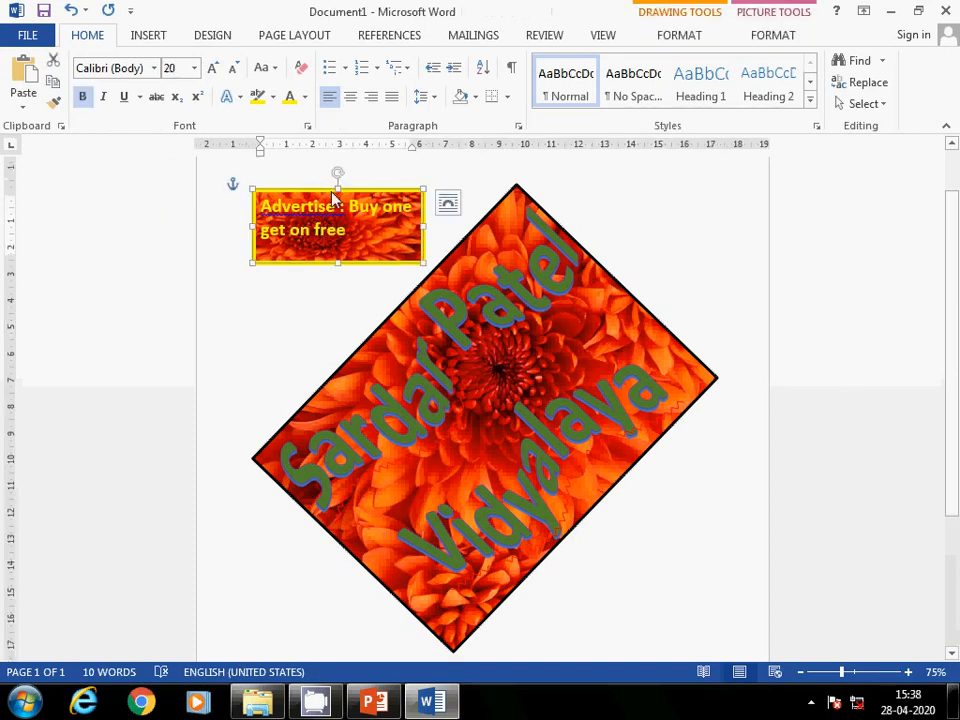
left_click(675, 38)
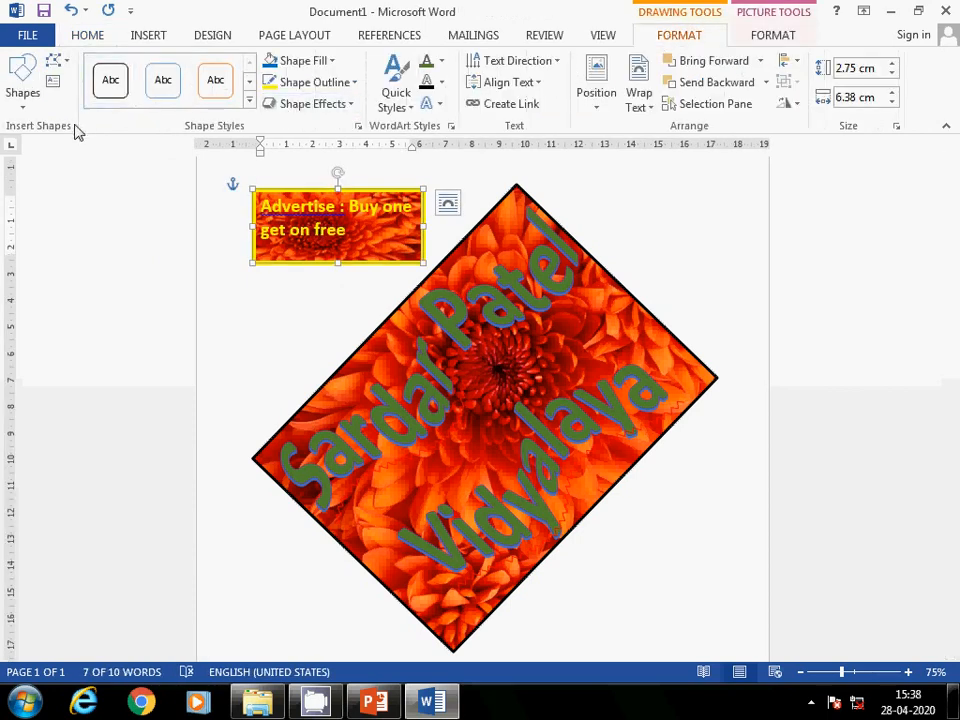
left_click(20, 88)
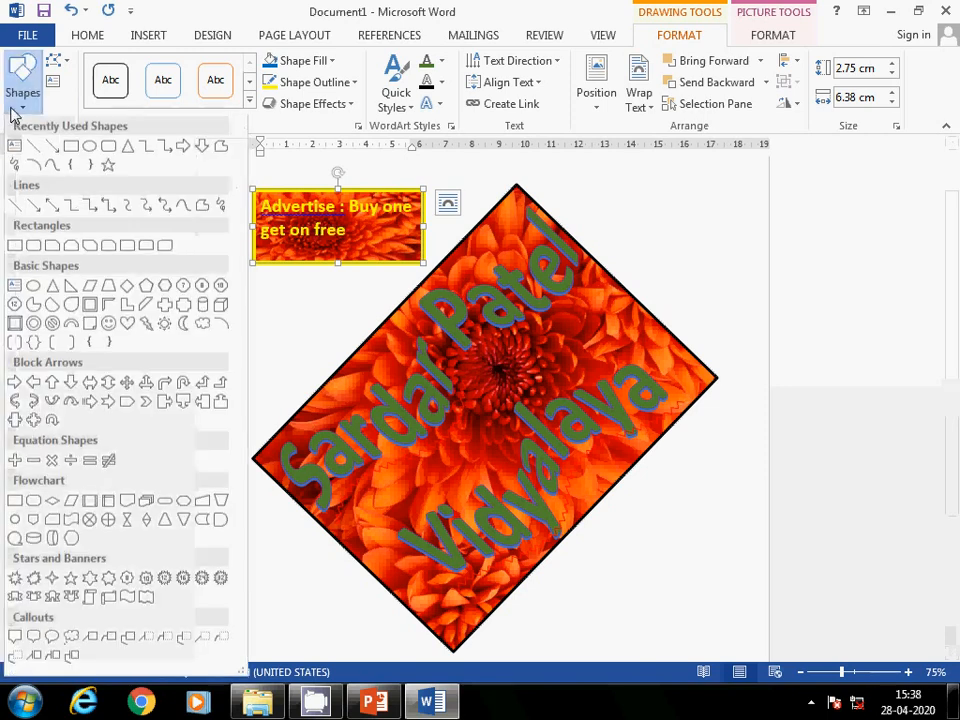
left_click(108, 149)
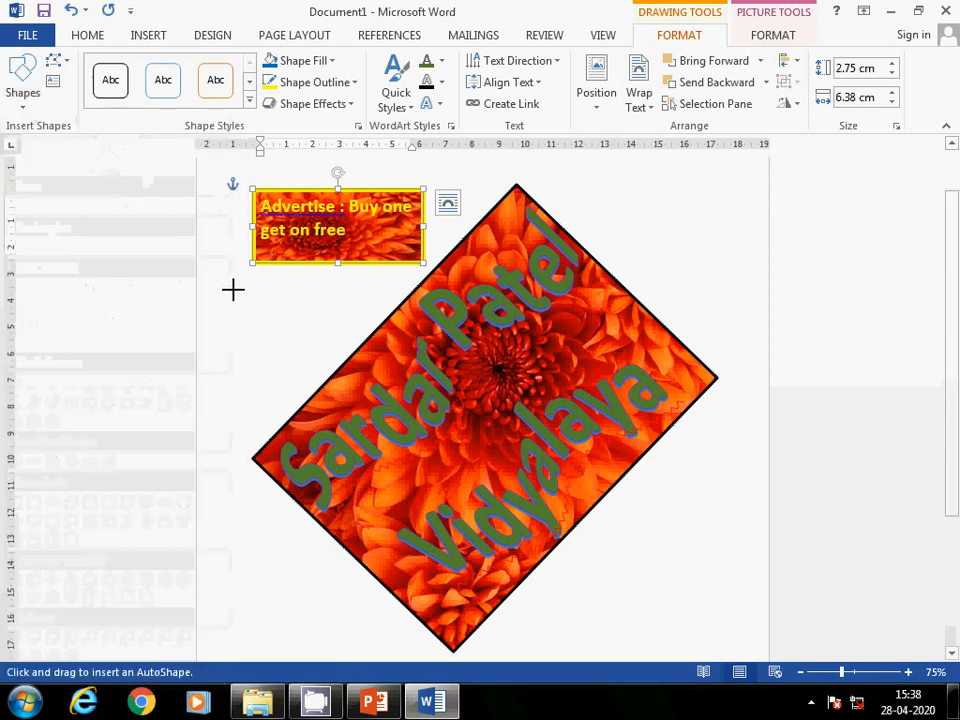
left_click_drag(233, 287, 338, 352)
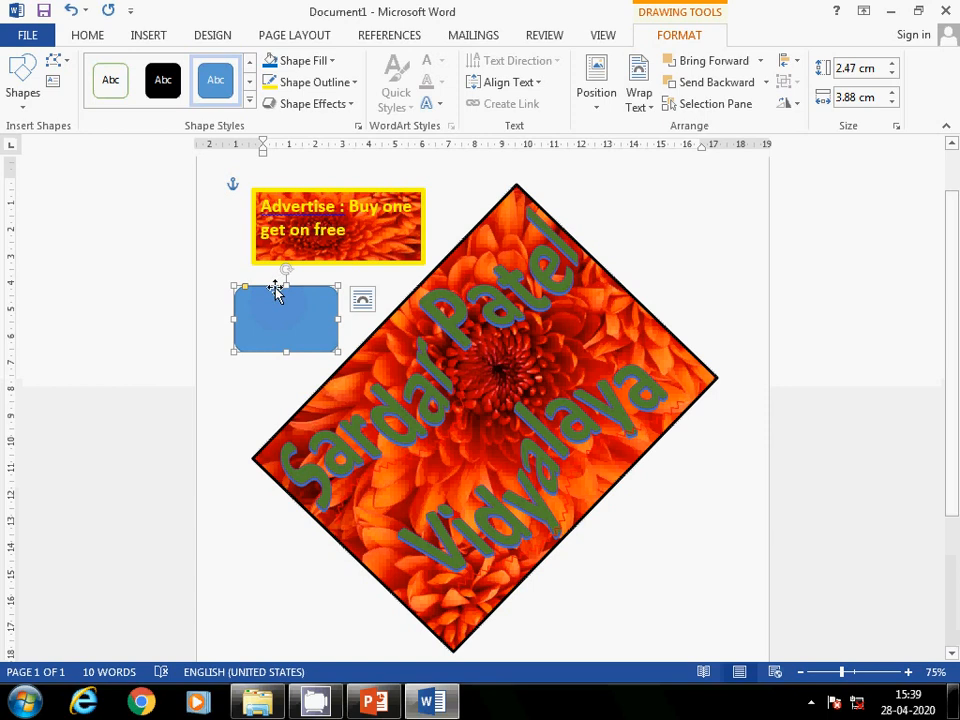
key("Delete")
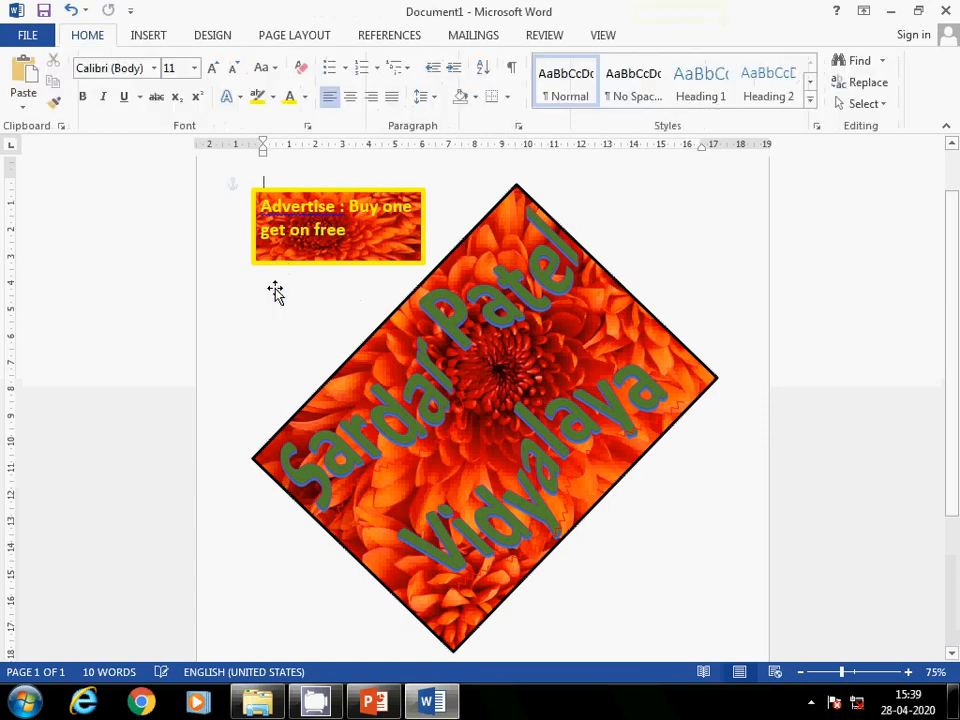
Step: Try changing the advertisement text box's shape to a rectangle with rounded diagonal corners
left_click(322, 199)
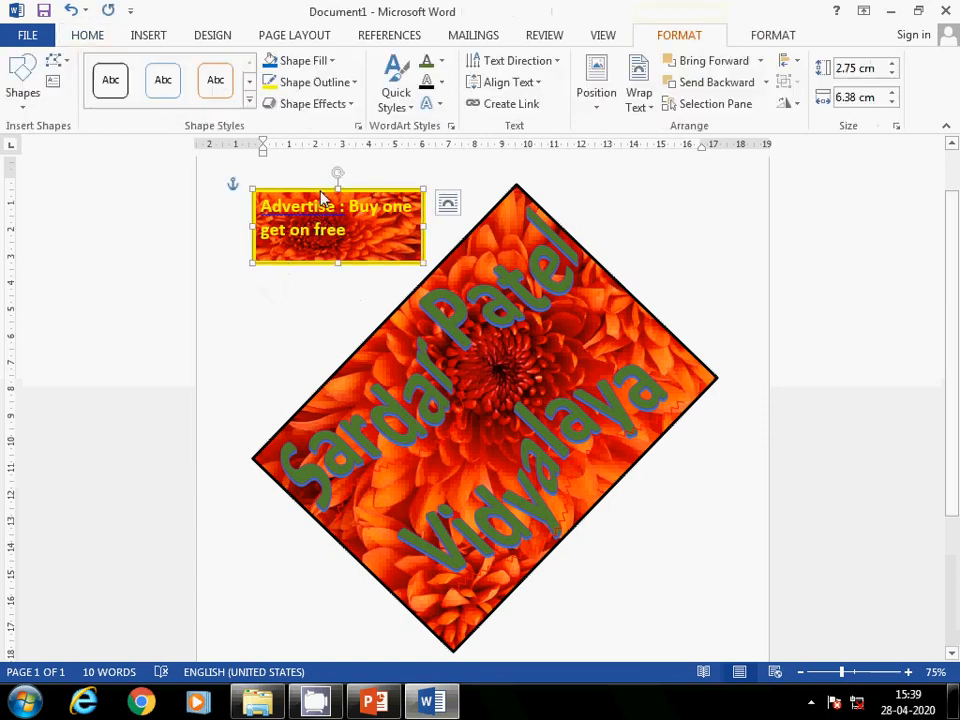
left_click(55, 61)
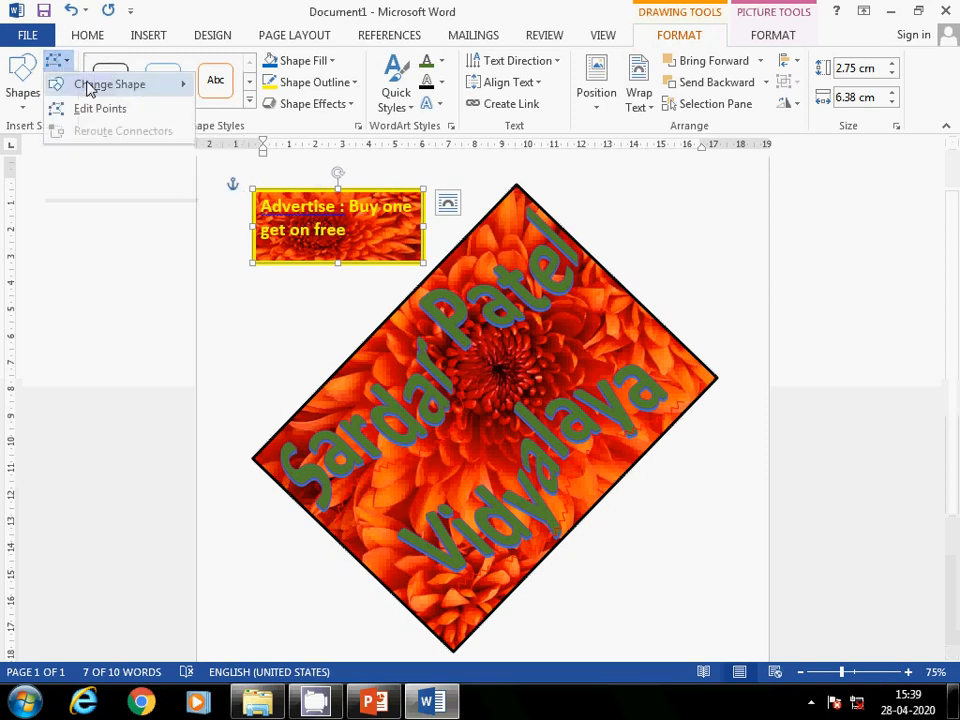
mouse_move(92, 85)
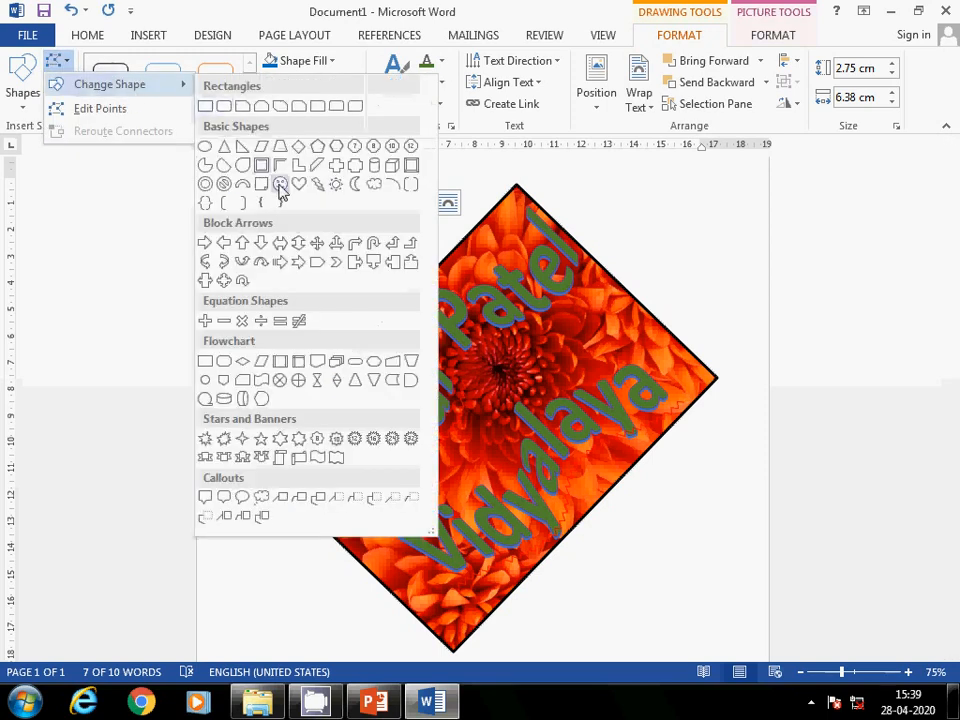
left_click(356, 106)
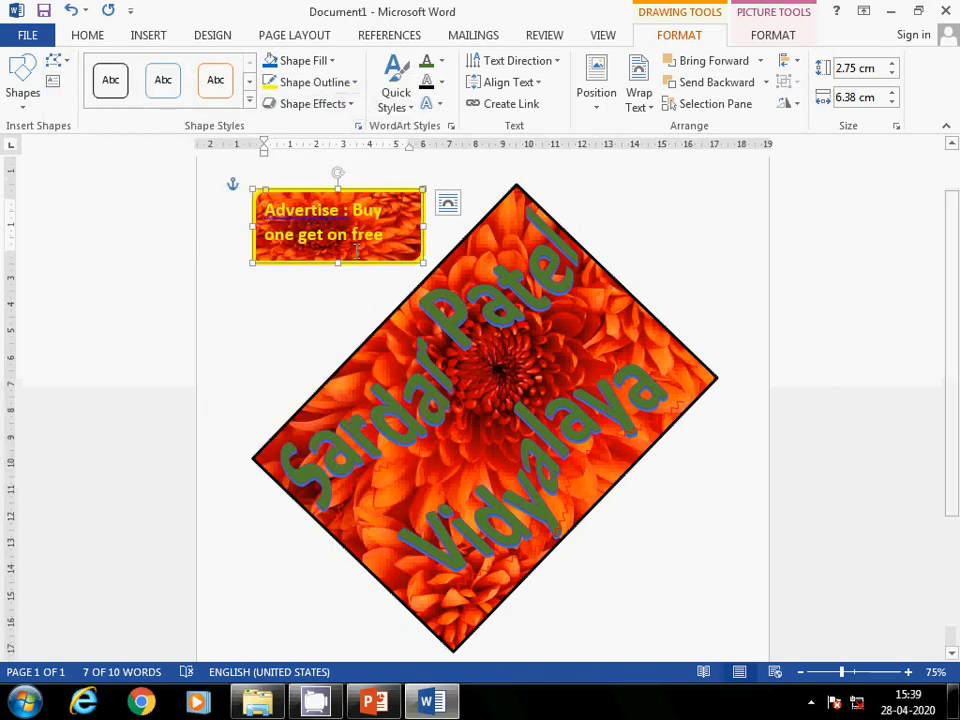
left_click(334, 276)
Step: Change the advertisement text box's shape to a Down Arrow Callout
left_click(325, 210)
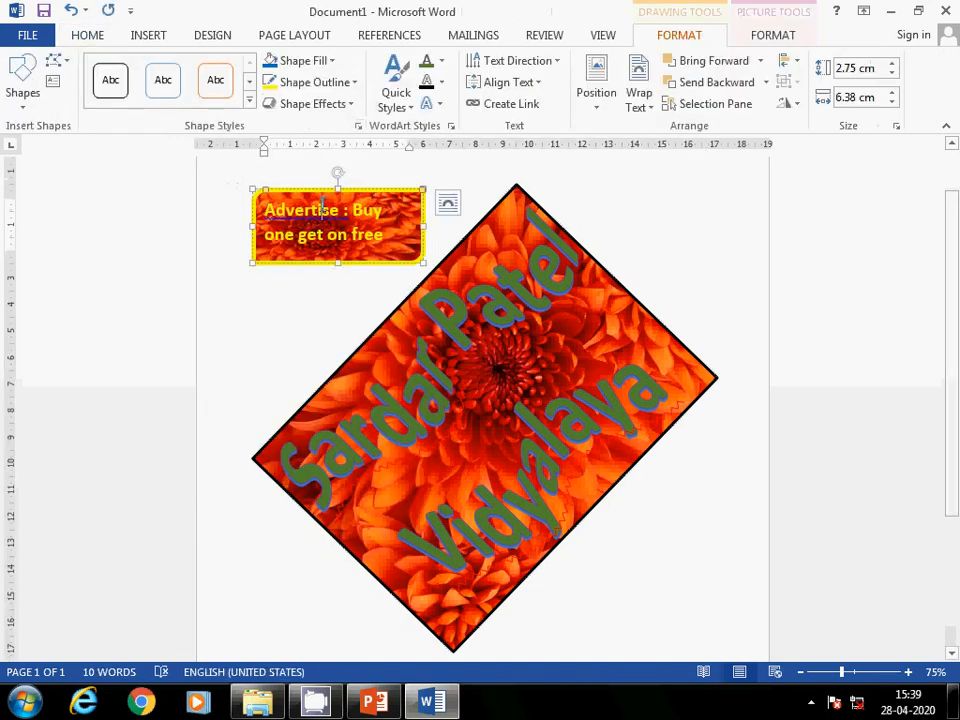
left_click(62, 62)
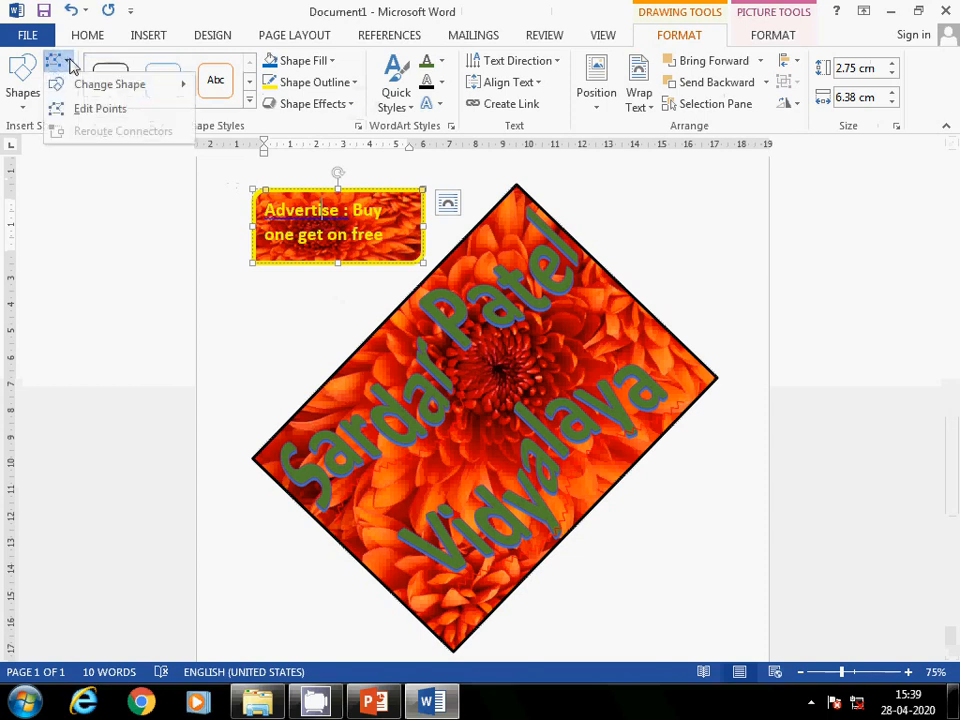
mouse_move(111, 86)
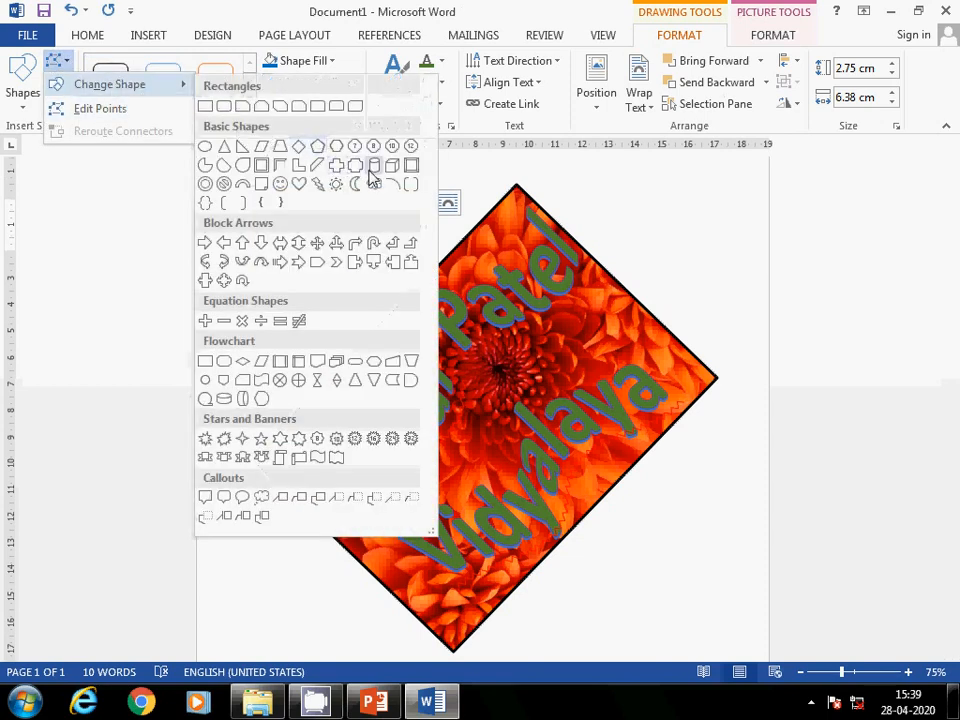
left_click(373, 262)
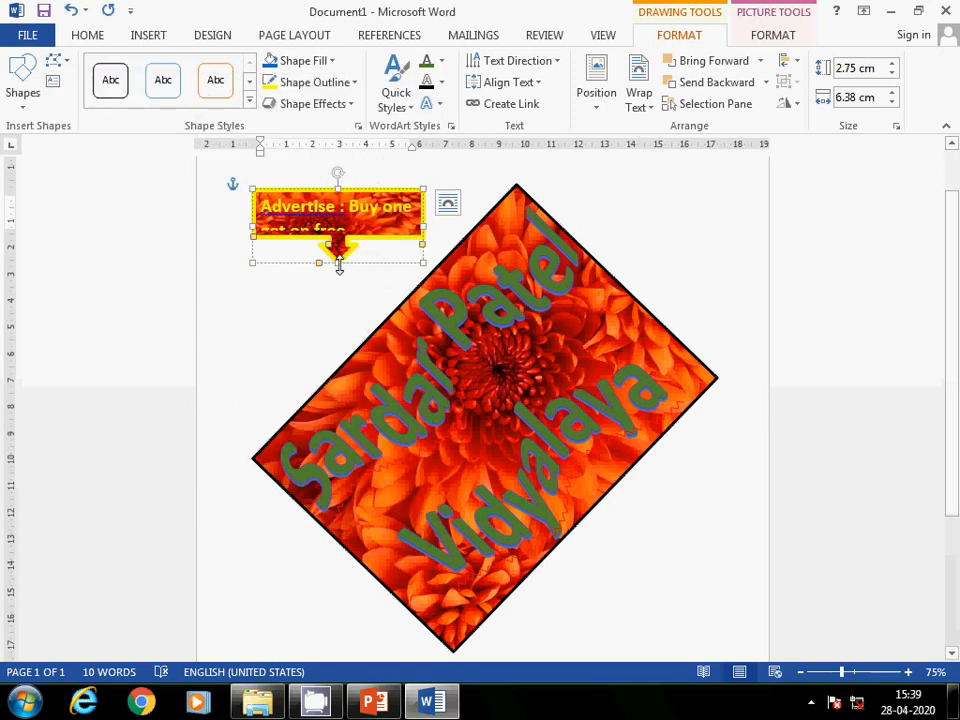
Step: Enlarge the advertisement callout to about 4.34 cm high and apply the second preset bevel effect to the shape
mouse_move(339, 264)
left_mouse_down()
mouse_move(333, 313)
mouse_move(310, 306)
mouse_move(332, 308)
left_mouse_up()
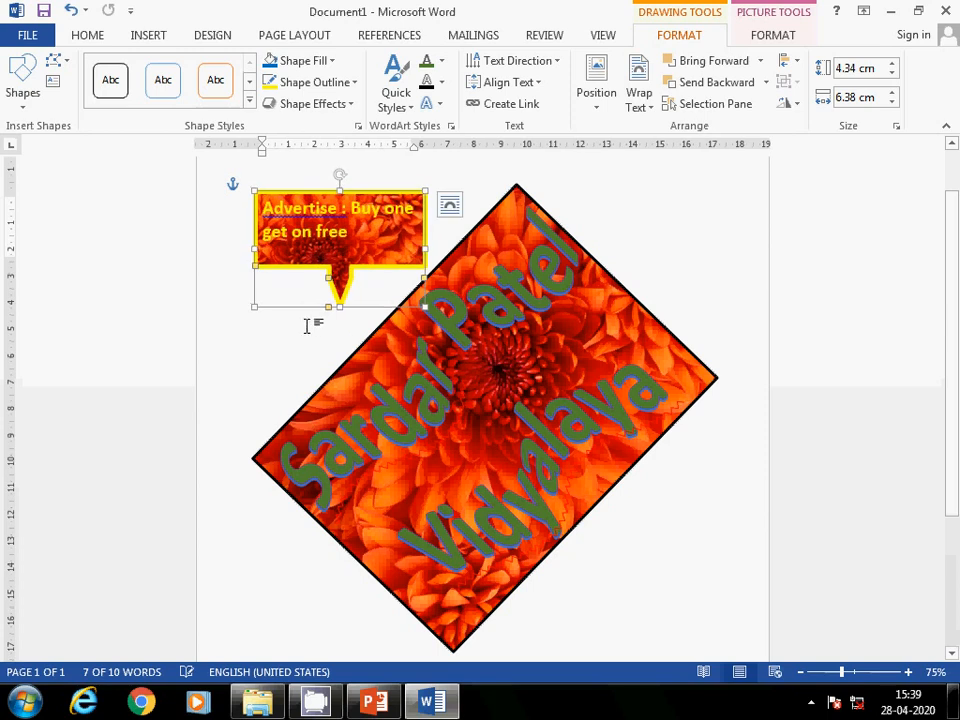
left_click(306, 327)
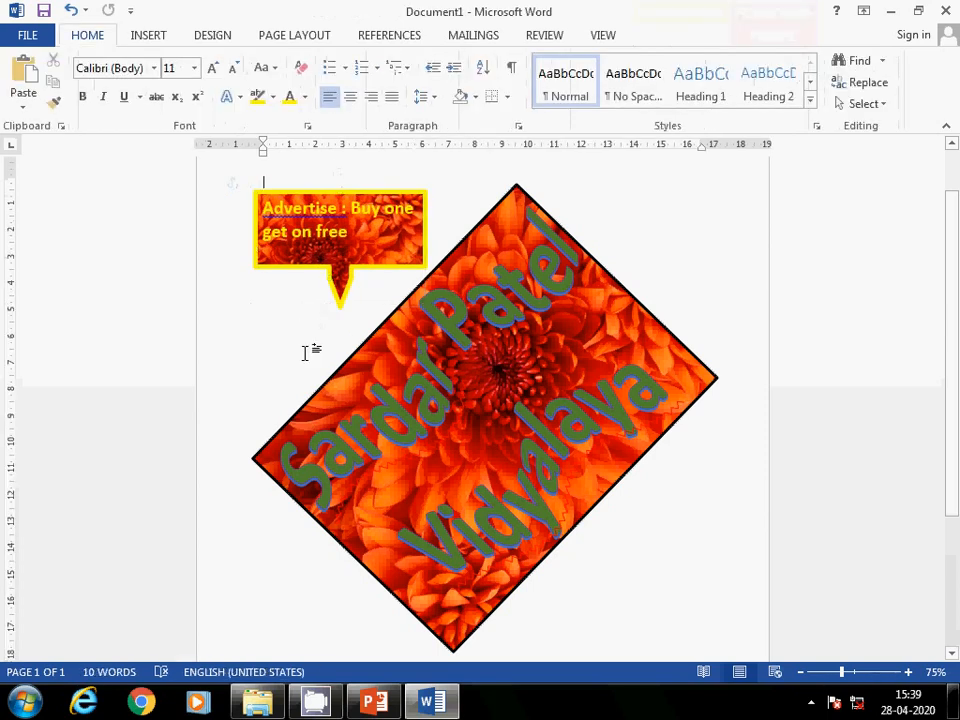
left_click(330, 240)
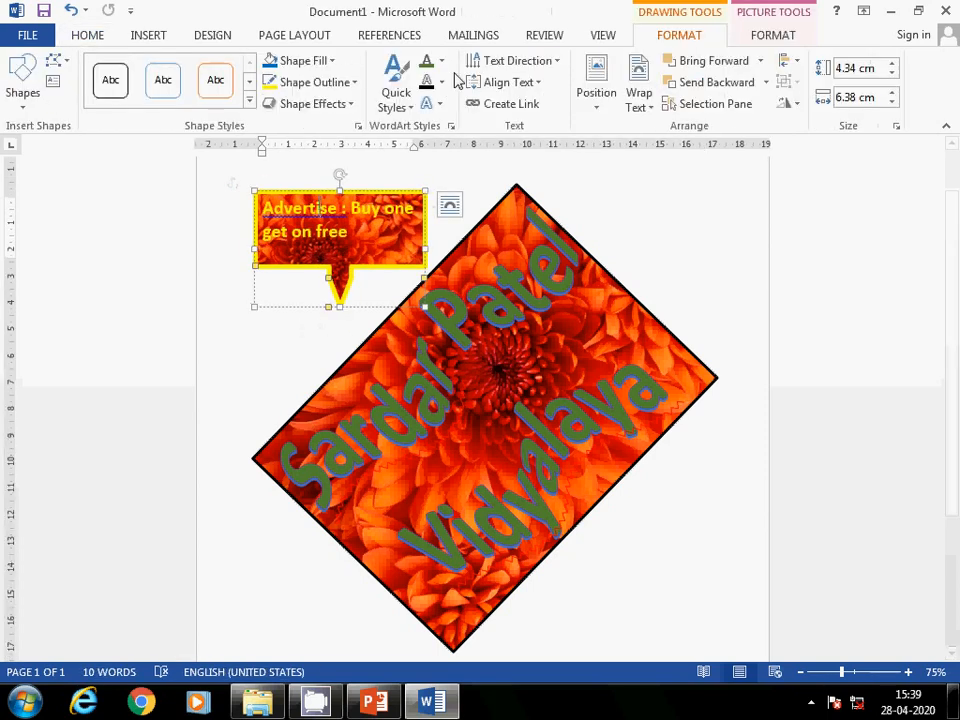
left_click(349, 104)
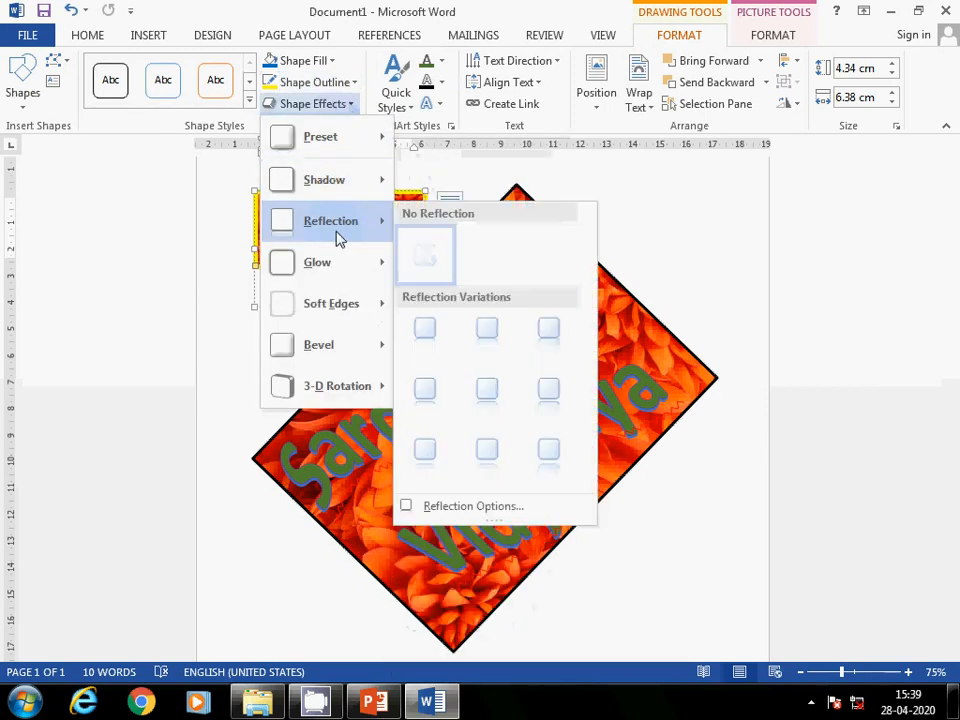
mouse_move(361, 326)
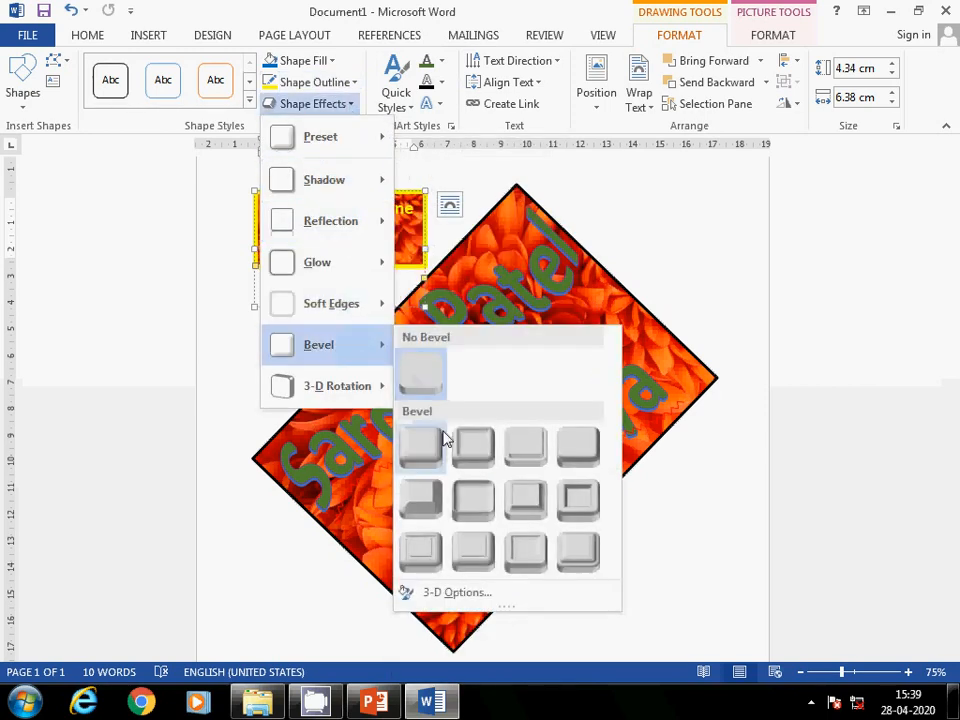
left_click(473, 445)
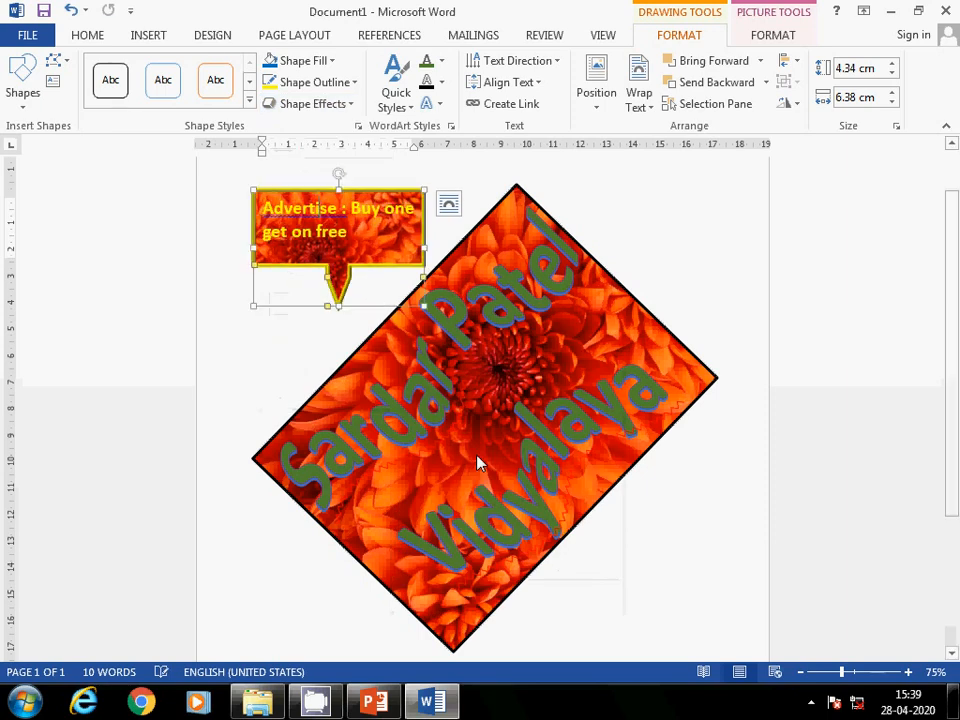
left_click(285, 343)
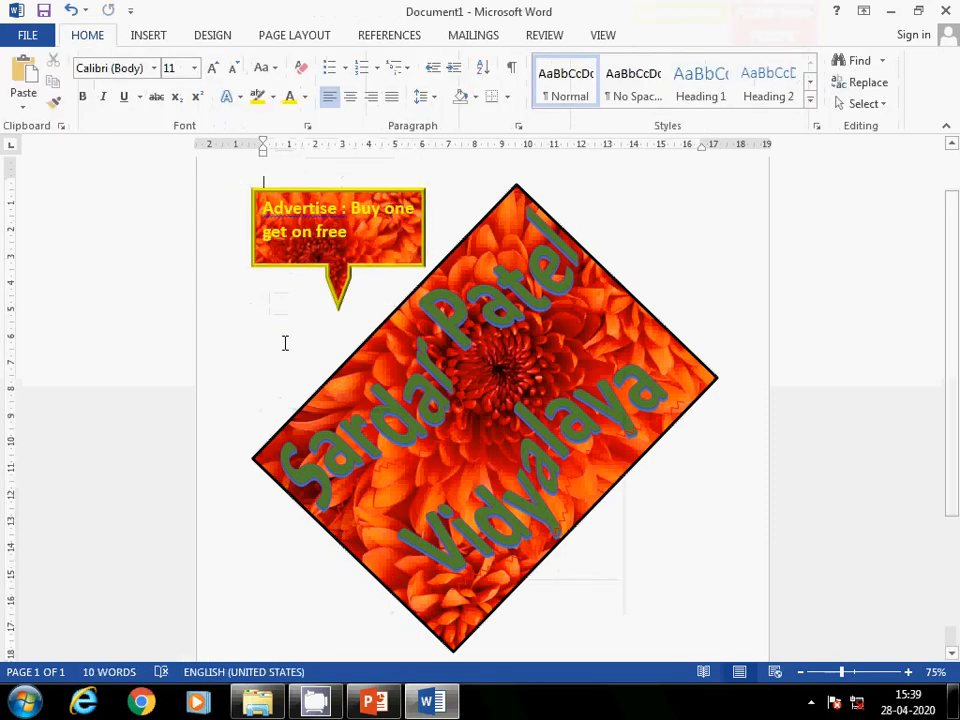
Step: Switch to the PowerPoint presentation to review the Inserting Text Box topics, and return to the Word document
left_click(343, 222)
mouse_move(415, 708)
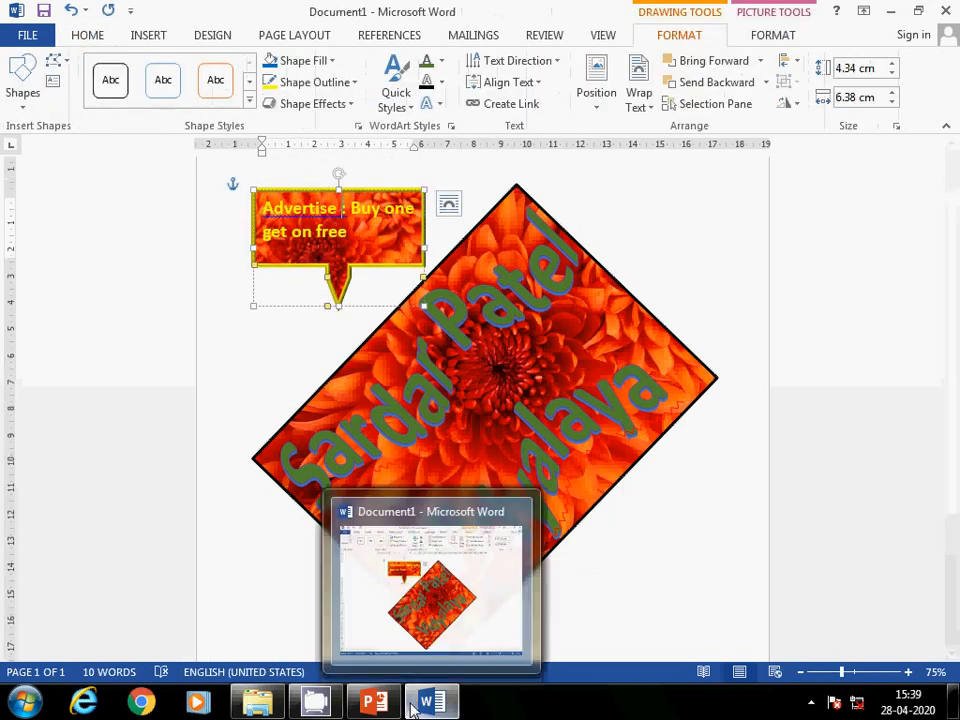
left_click(366, 706)
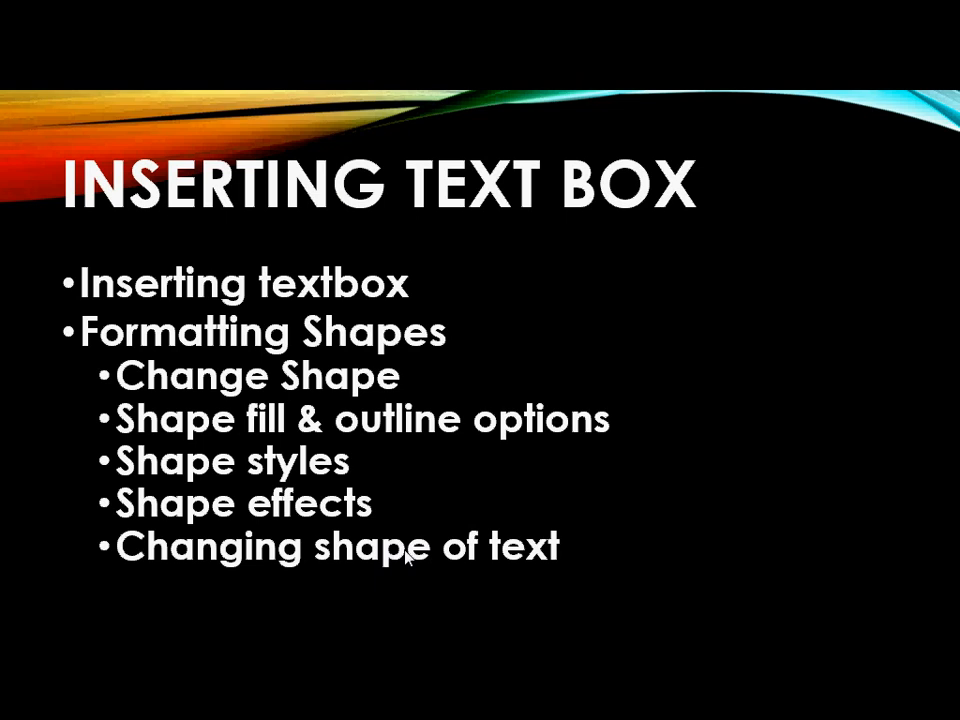
key("alt+Tab")
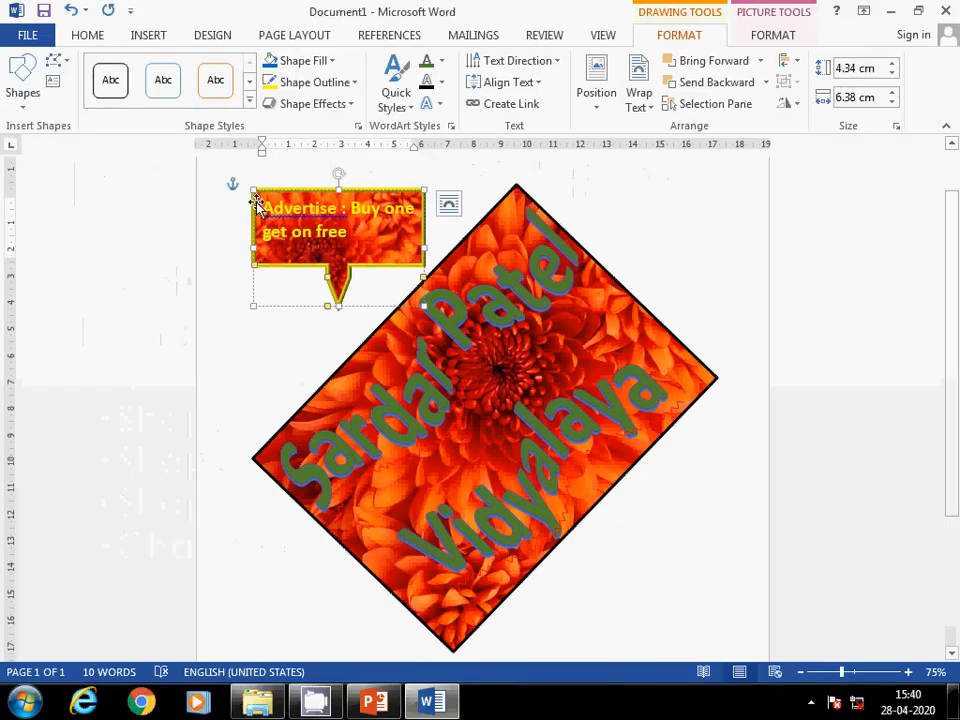
Step: Warp the "Advertise : Buy one get on free" text into a downward chevron with a Transform text effect, and deselect the callout
left_click_drag(265, 208, 357, 236)
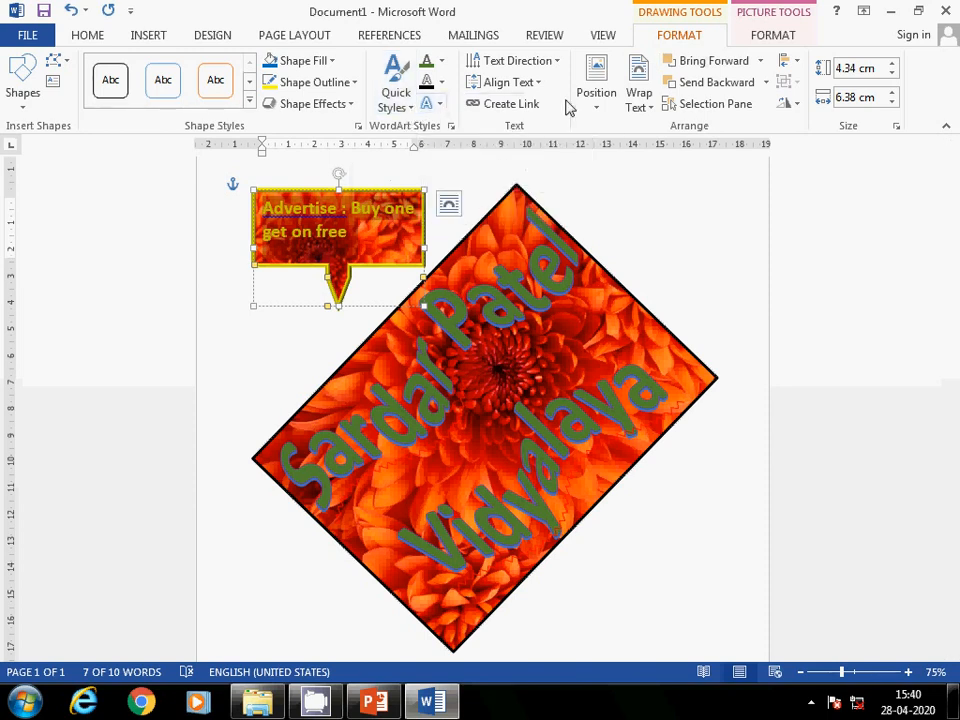
left_click(444, 108)
mouse_move(459, 155)
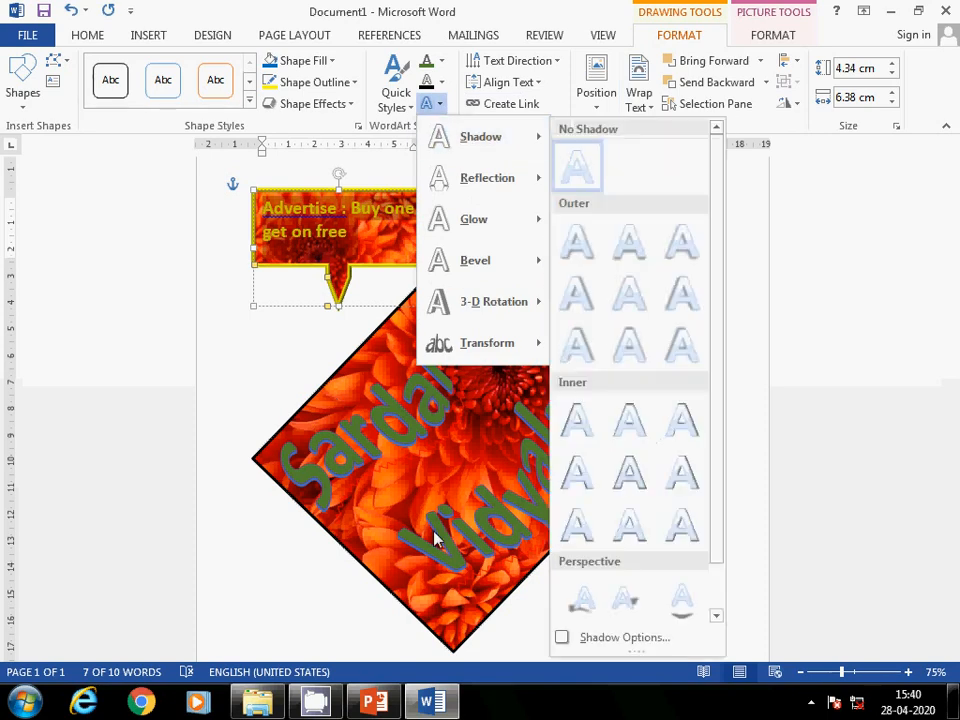
mouse_move(515, 345)
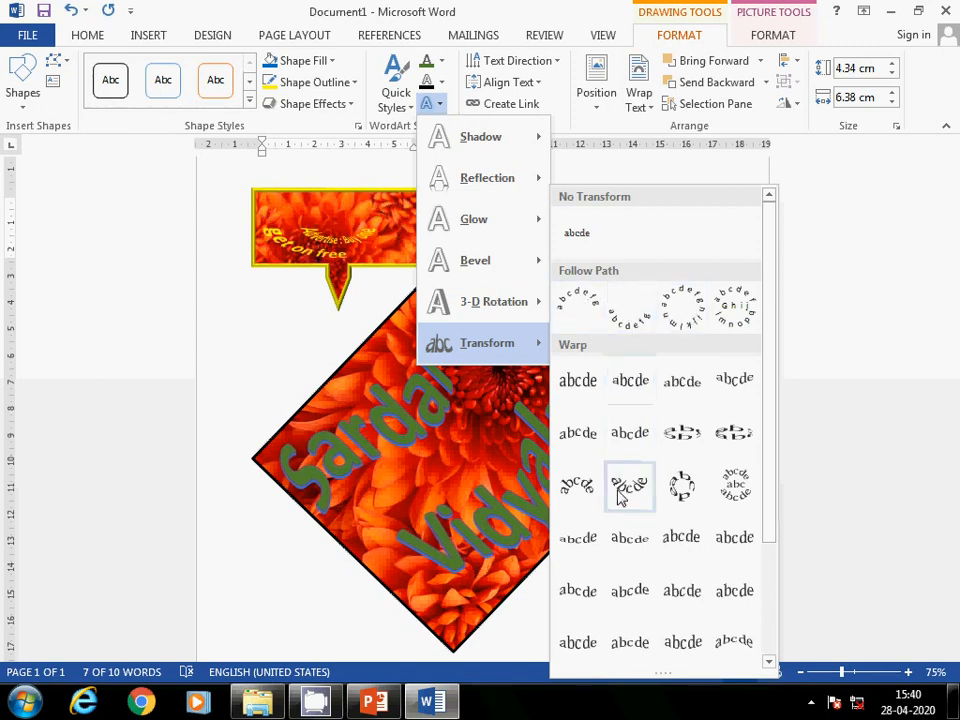
scroll(621, 488, "down", 3)
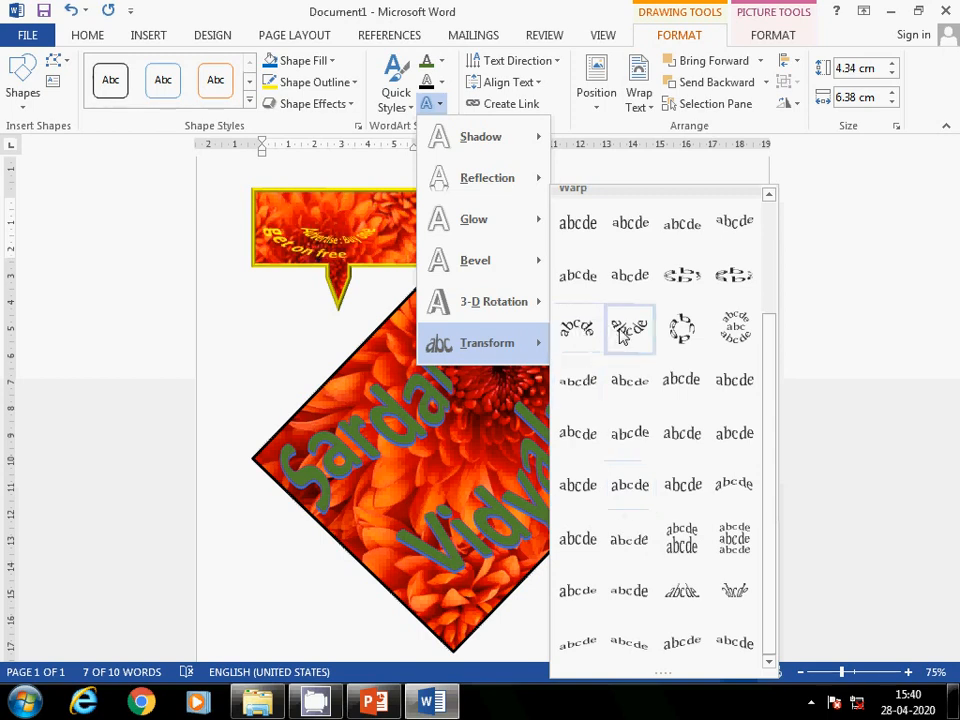
left_click(641, 279)
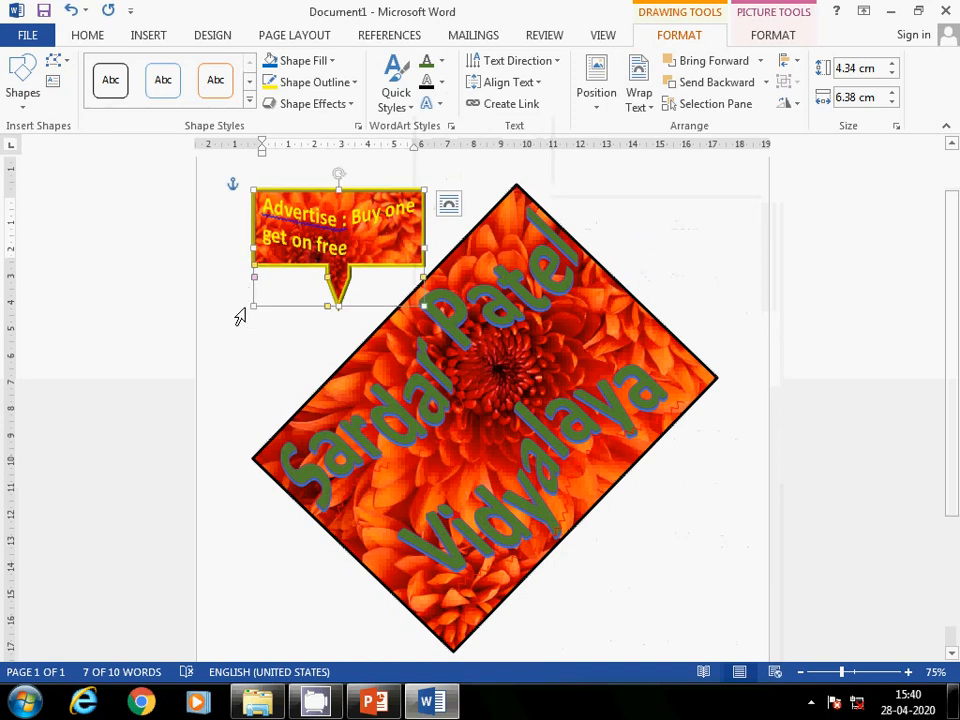
triple_click(237, 357)
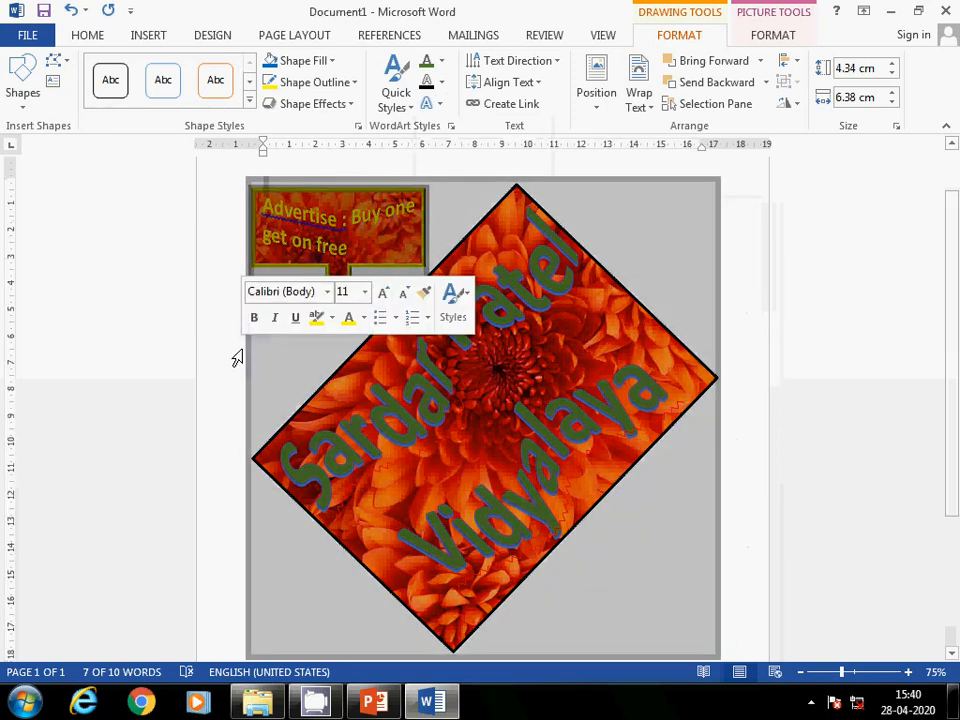
left_click(743, 509)
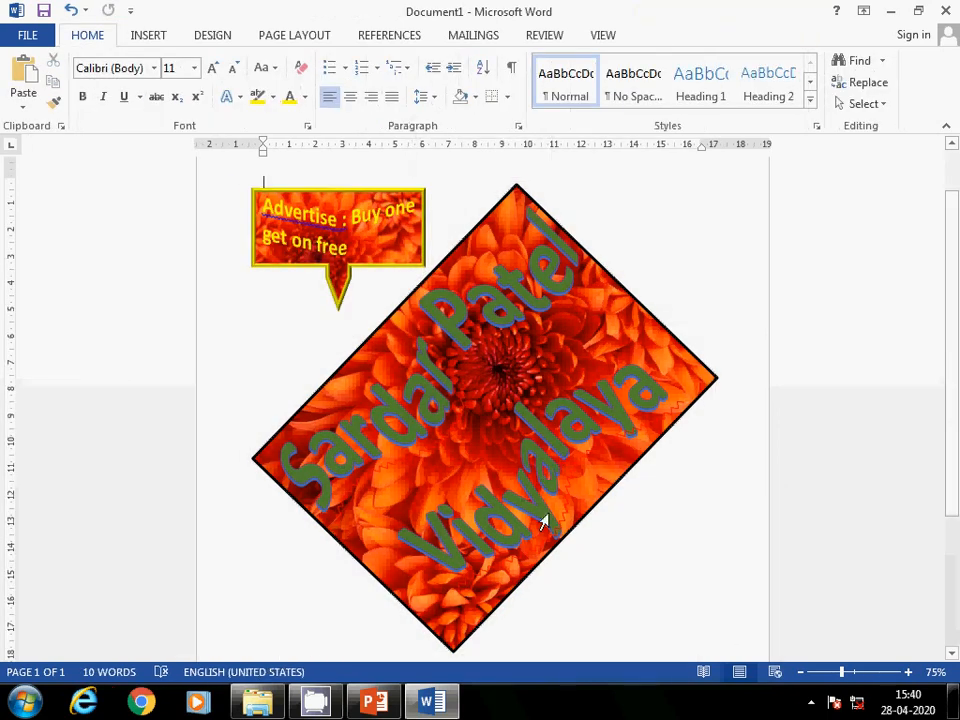
Step: Close the Word document
left_click(947, 11)
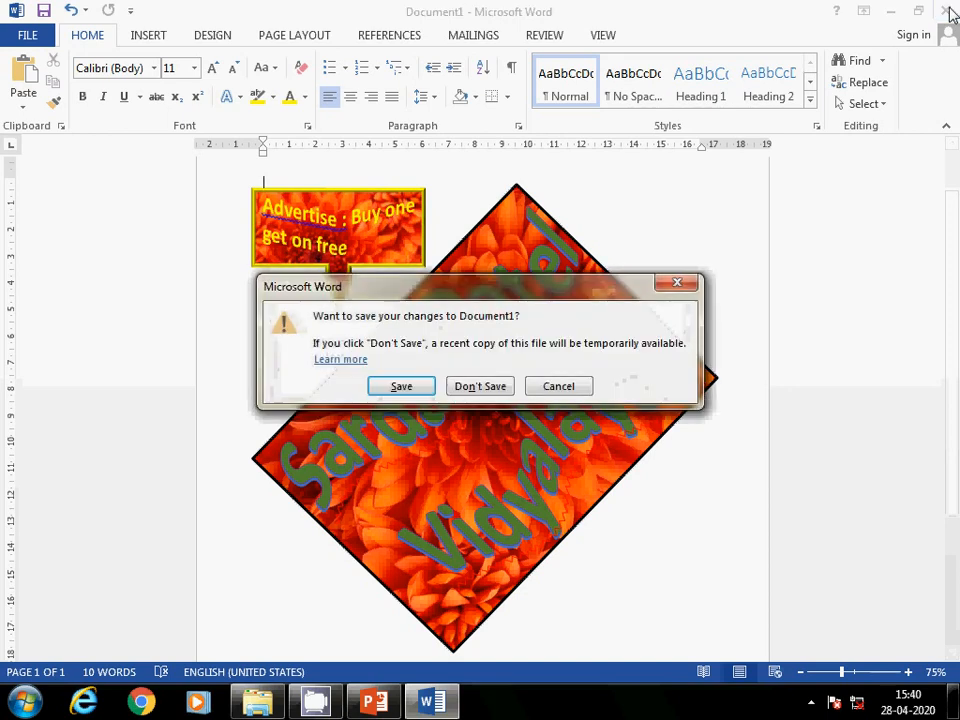